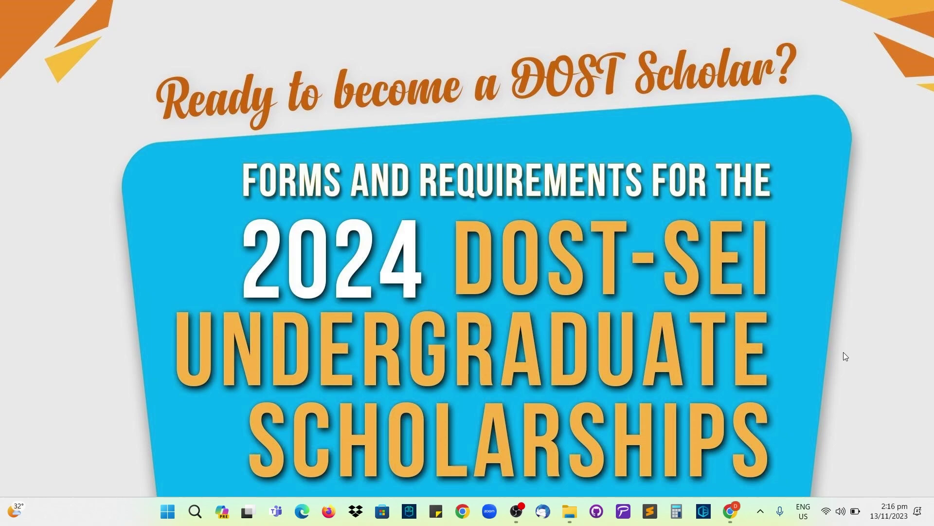
{"action": "left_click", "coordinate": [730, 511]}
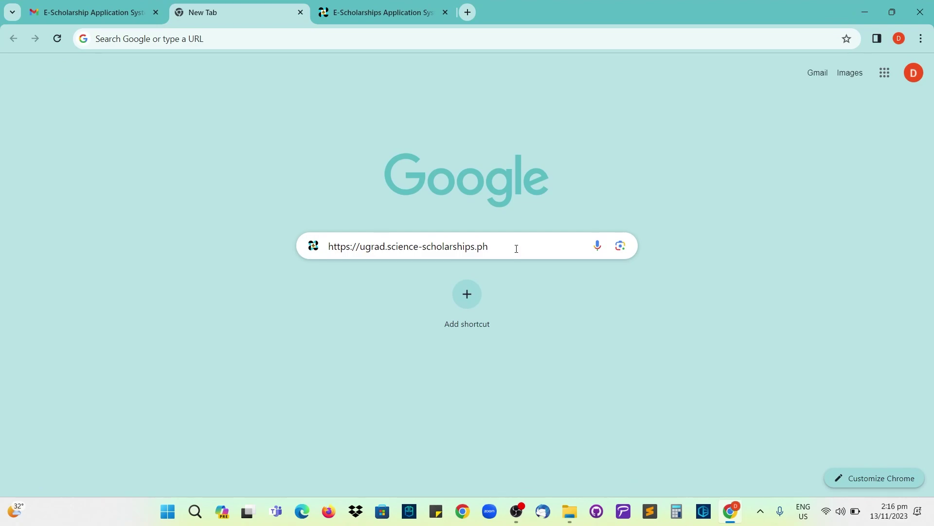
- Load ugrad.science-scholarships.ph and scroll down to the Undergraduate E-Application filling steps
{"action": "key", "text": "Return"}
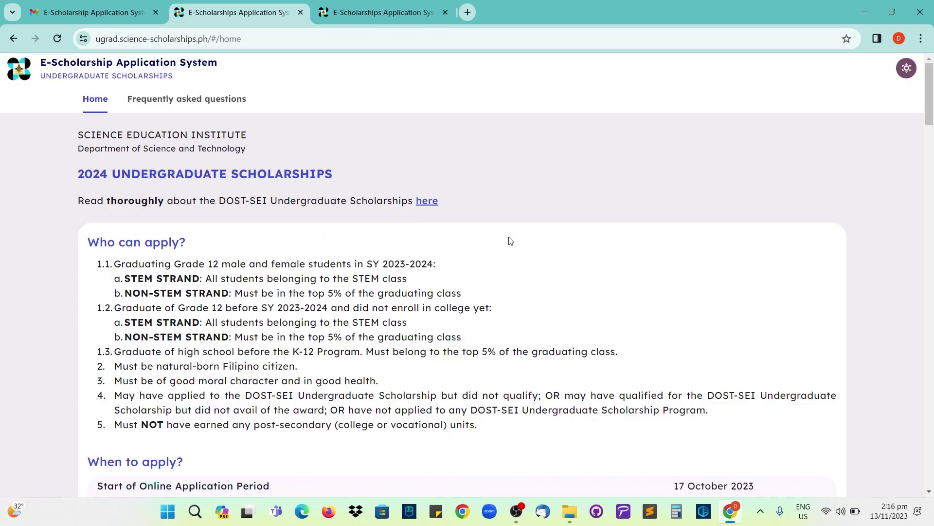
{"action": "scroll", "coordinate": [509, 238], "scroll_direction": "down", "scroll_amount": 10}
{"action": "scroll", "coordinate": [506, 234], "scroll_direction": "down", "scroll_amount": 20}
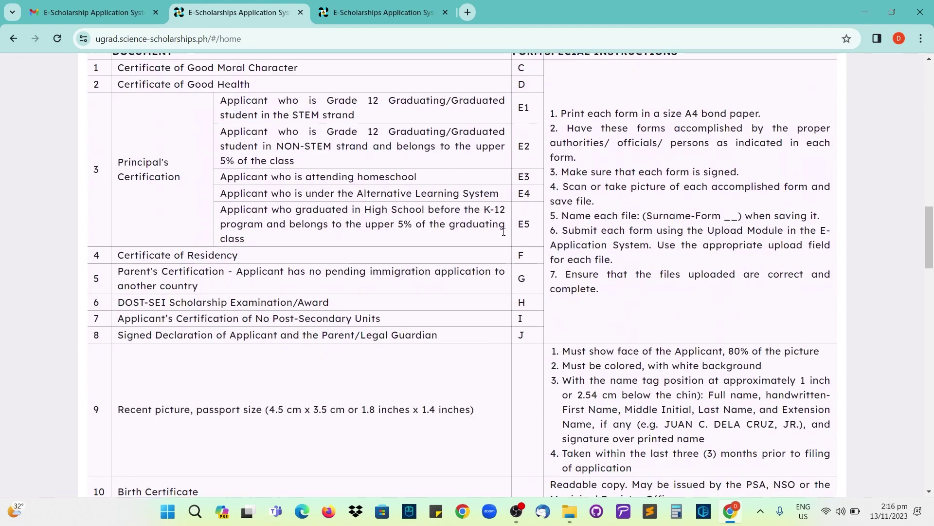
{"action": "scroll", "coordinate": [502, 236], "scroll_direction": "down", "scroll_amount": 3}
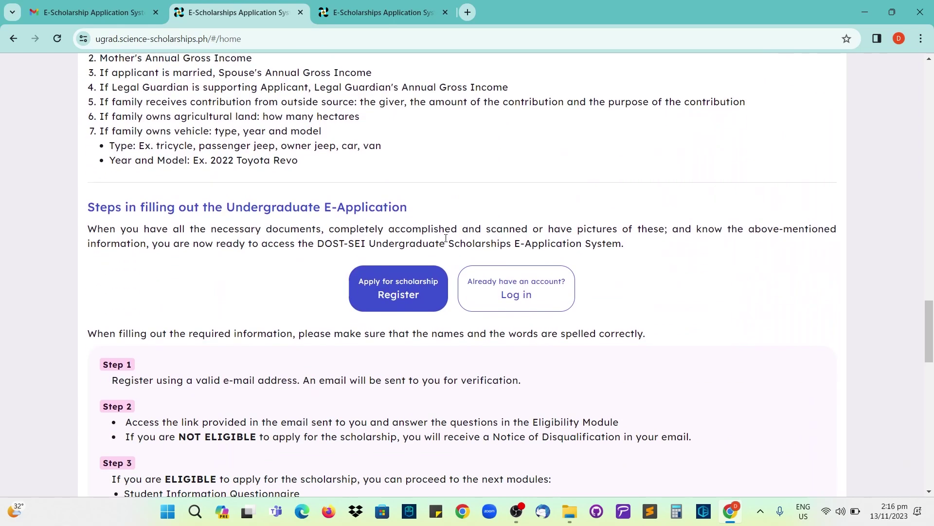
- Start a registration and enter the applicant's given name, leaving the middle name blank
{"action": "left_click", "coordinate": [368, 295]}
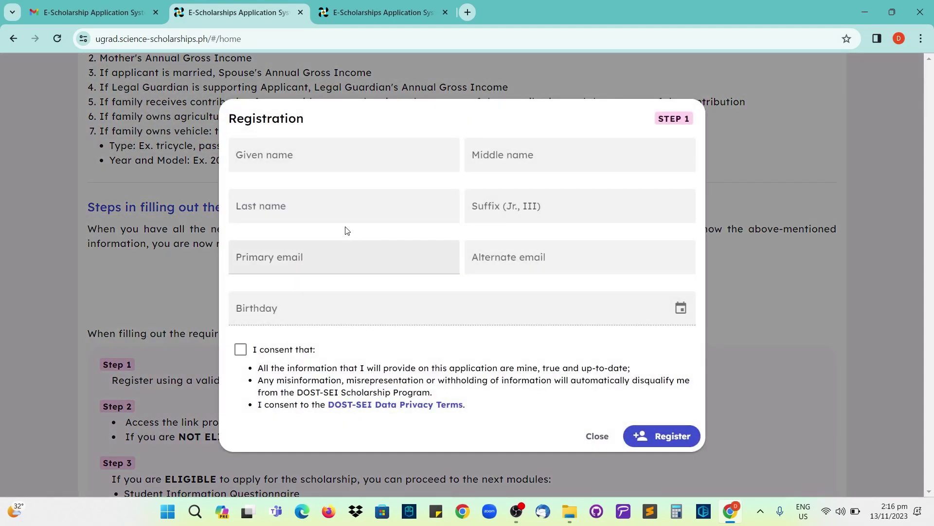
{"action": "left_click", "coordinate": [332, 161]}
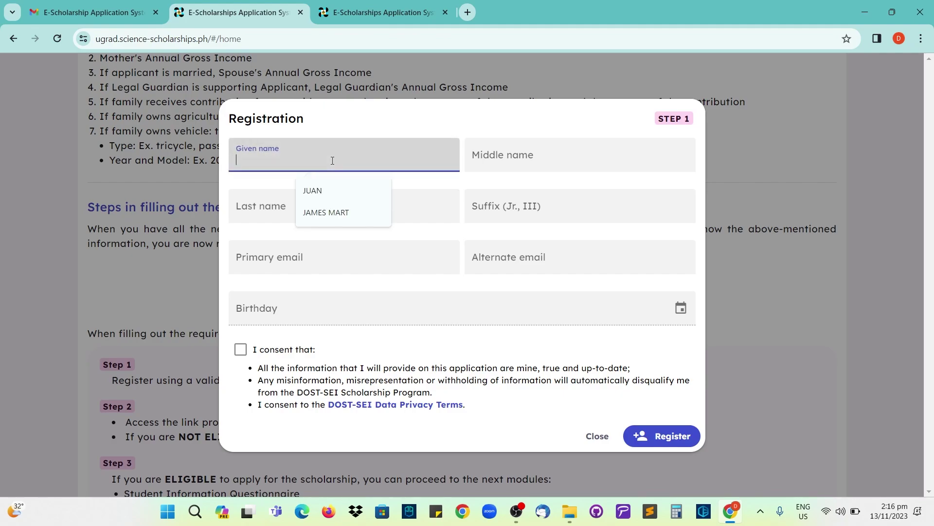
{"action": "type", "text": "JUAN"}
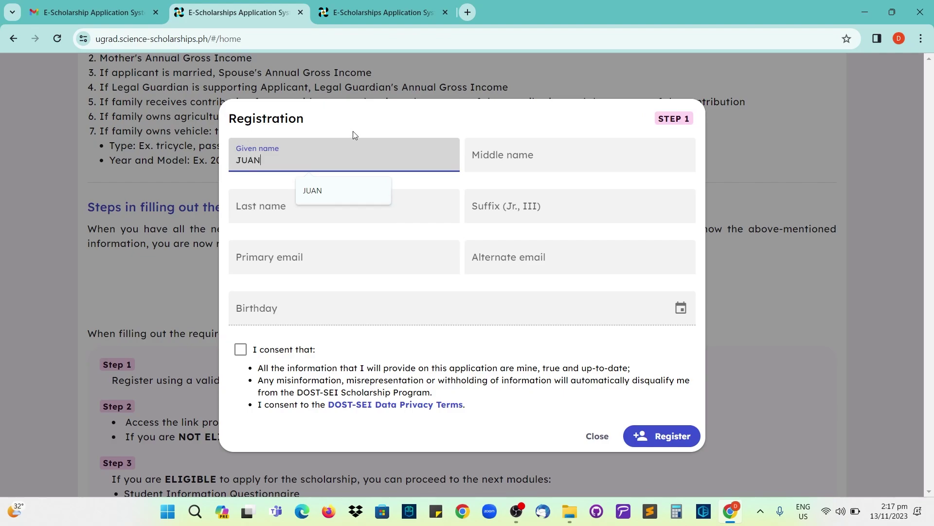
{"action": "left_click", "coordinate": [525, 161]}
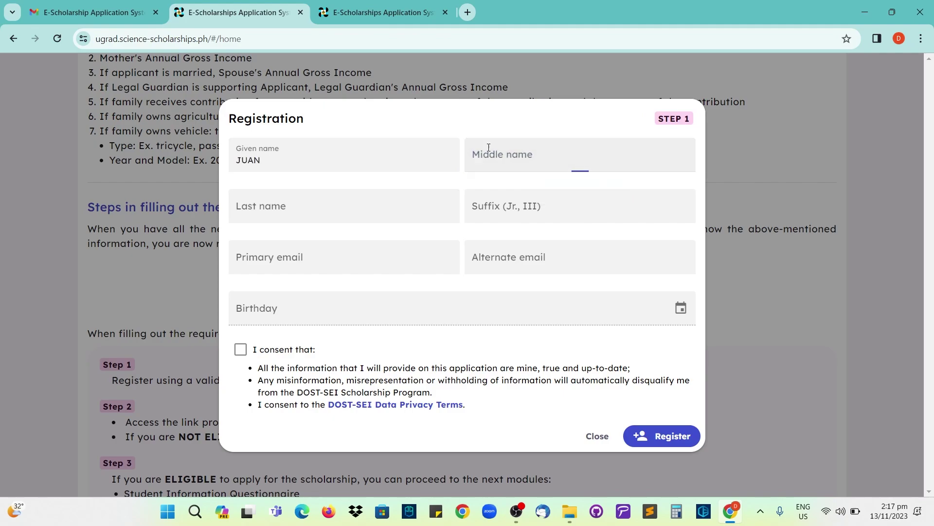
{"action": "left_click", "coordinate": [492, 164]}
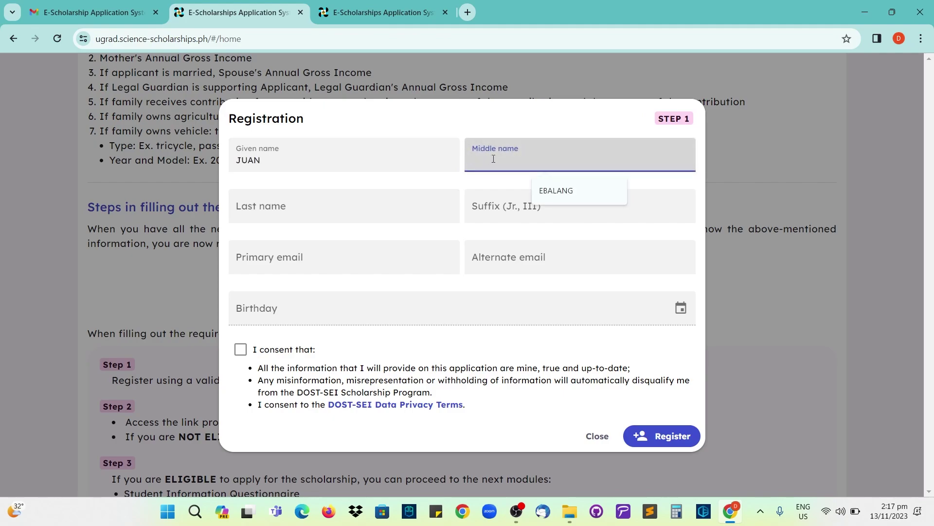
{"action": "left_click", "coordinate": [482, 127]}
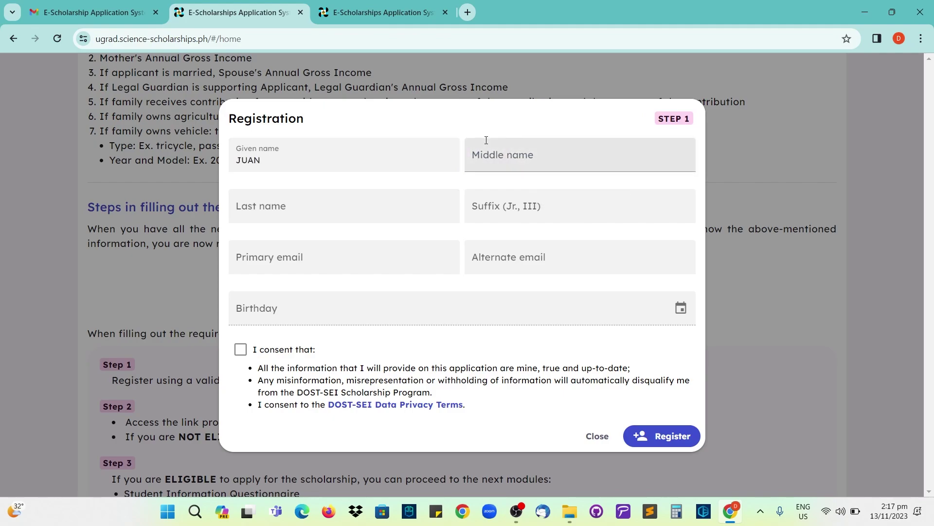
- Enter the applicant's last name and leave the suffix field empty
{"action": "left_click", "coordinate": [296, 209]}
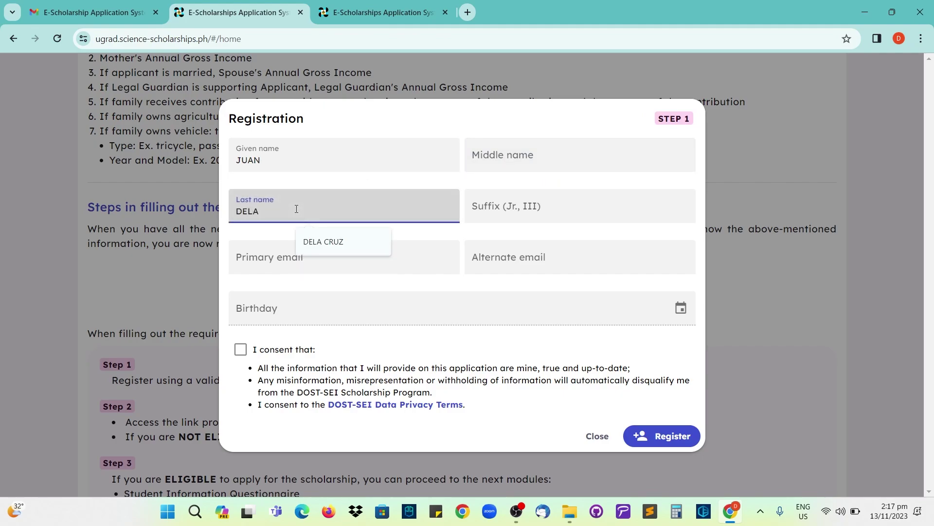
{"action": "left_click", "coordinate": [475, 210]}
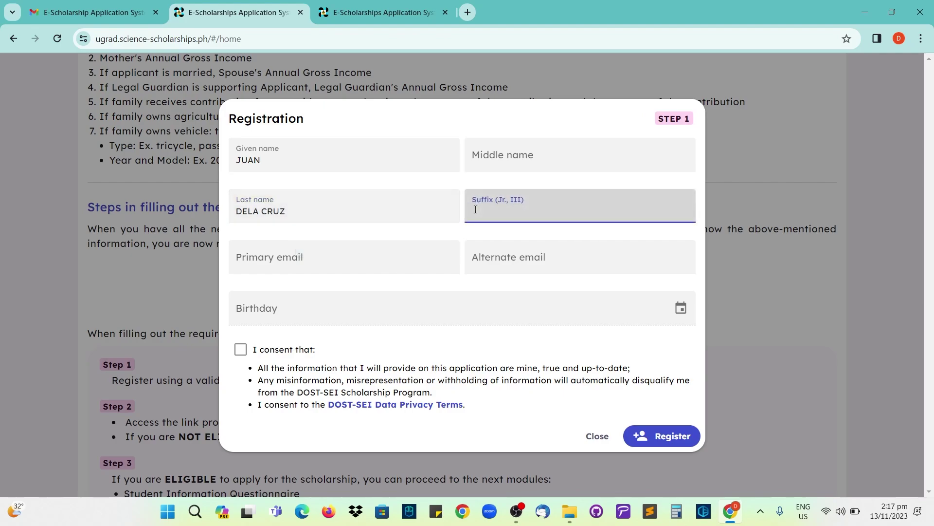
{"action": "type", "text": "JR"}
{"action": "key", "text": "BackSpace"}
{"action": "type", "text": "III"}
{"action": "key", "text": "BackSpace"}
{"action": "key", "text": "BackSpace"}
{"action": "key", "text": "BackSpace"}
- Fill in the primary and alternate e-mail addresses from the saved suggestions
{"action": "left_click", "coordinate": [374, 259]}
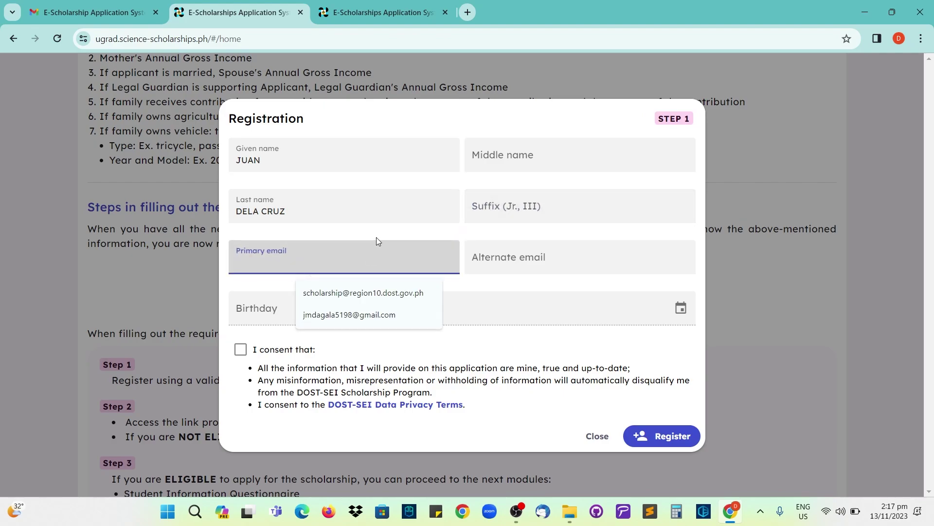
{"action": "left_click", "coordinate": [363, 293]}
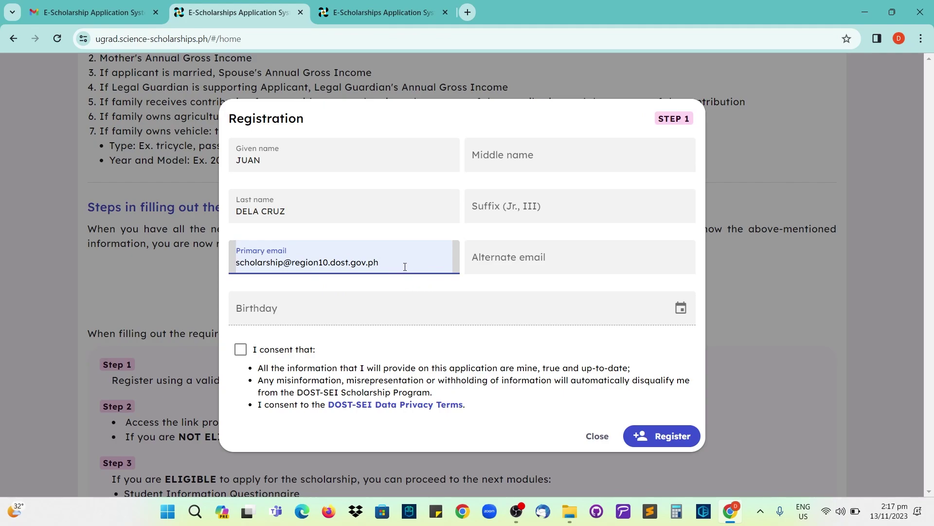
{"action": "left_click", "coordinate": [509, 262]}
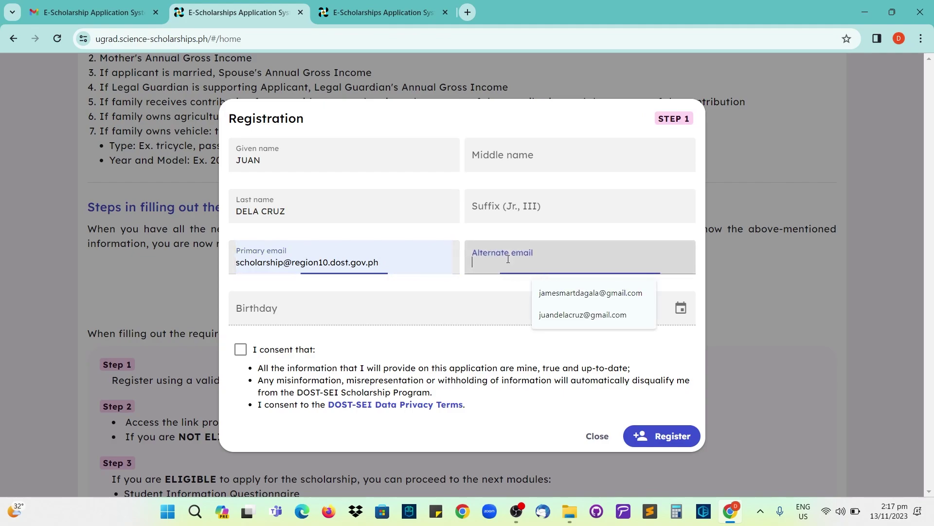
{"action": "type", "text": "juan"}
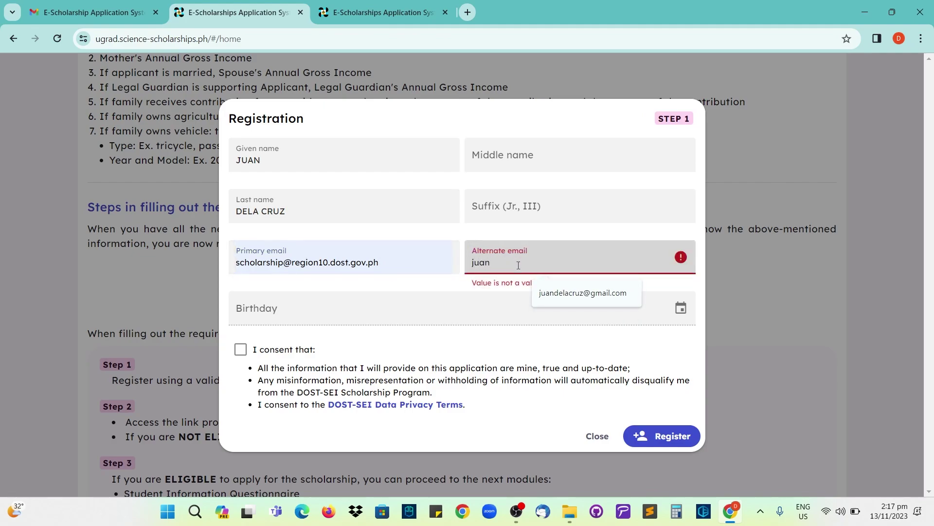
{"action": "key", "text": "Down"}
{"action": "key", "text": "Return"}
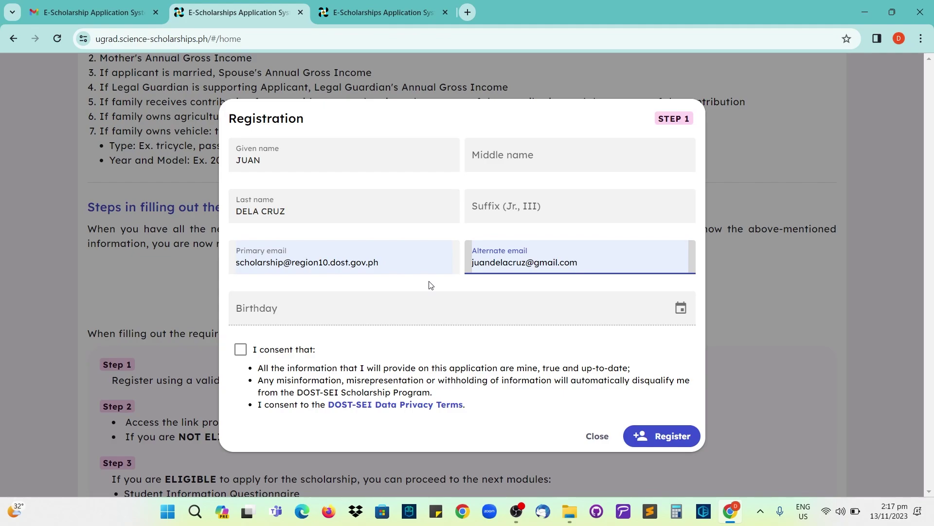
- Set the birthday to 2000-01-01 and agree to the consent statement
{"action": "left_click", "coordinate": [308, 315]}
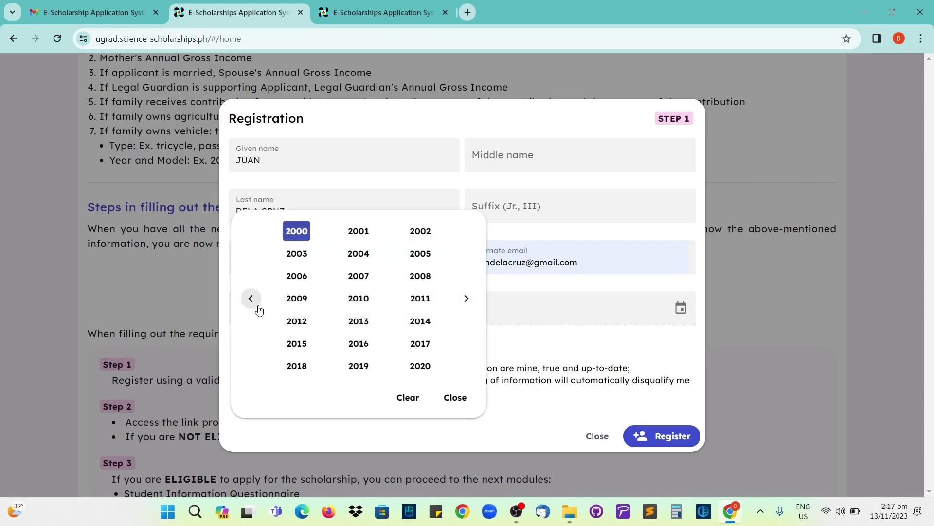
{"action": "left_click", "coordinate": [298, 236]}
{"action": "left_click", "coordinate": [280, 240]}
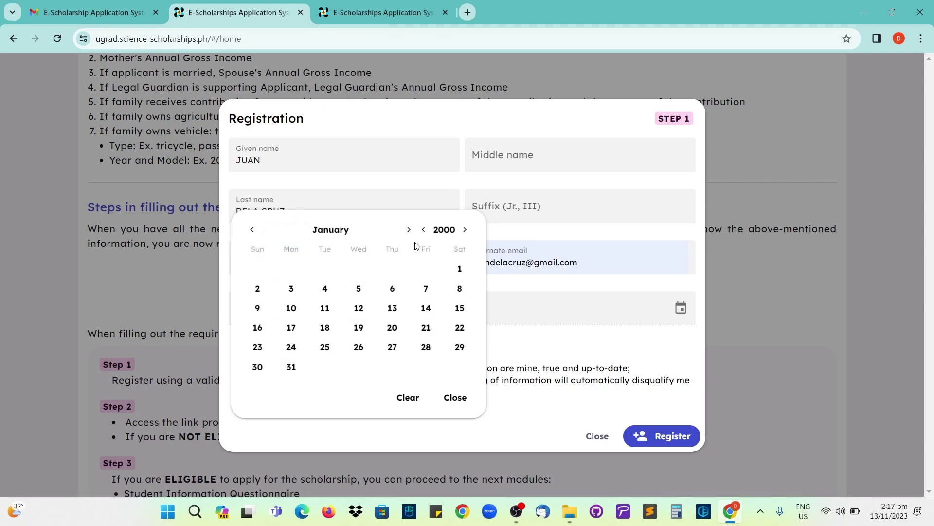
{"action": "left_click", "coordinate": [459, 270]}
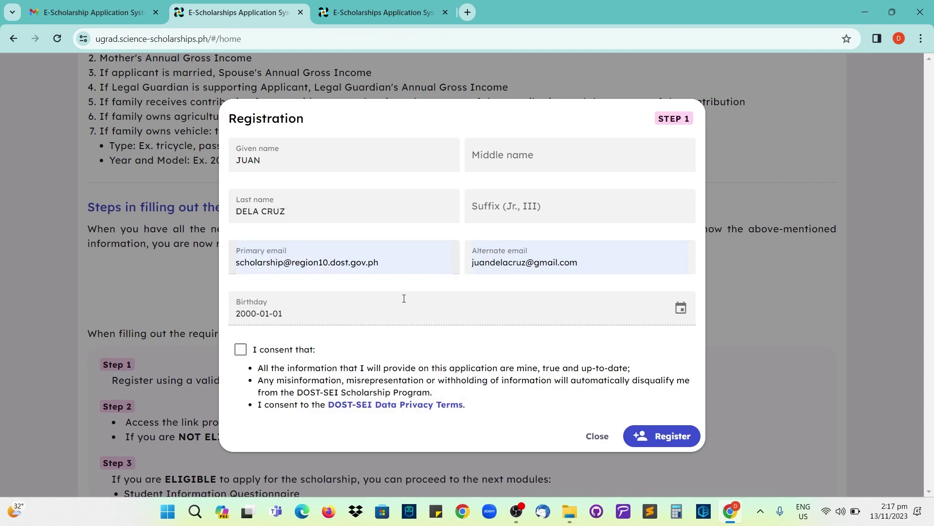
{"action": "left_click", "coordinate": [241, 351]}
- Submit the registration and read the success message about the confirmatory email
{"action": "left_click", "coordinate": [378, 14]}
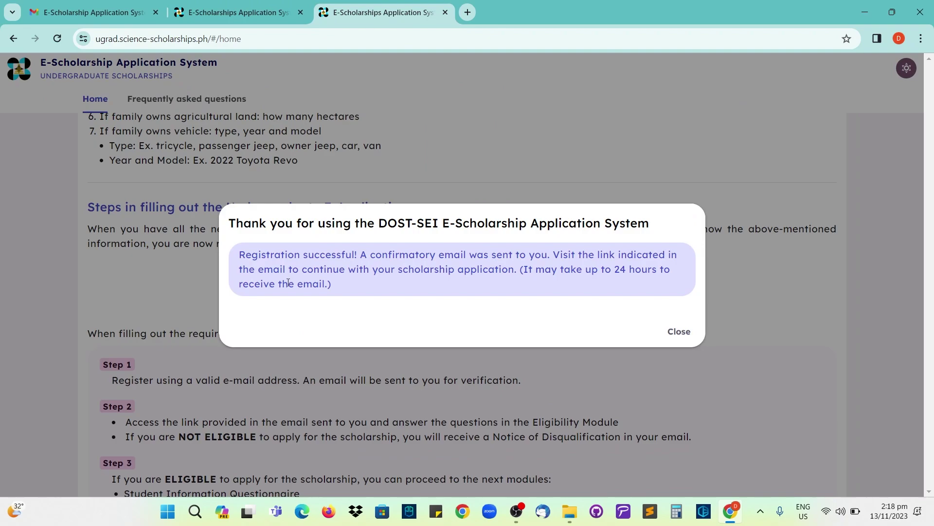
{"action": "left_click_drag", "start_coordinate": [246, 255], "coordinate": [506, 274]}
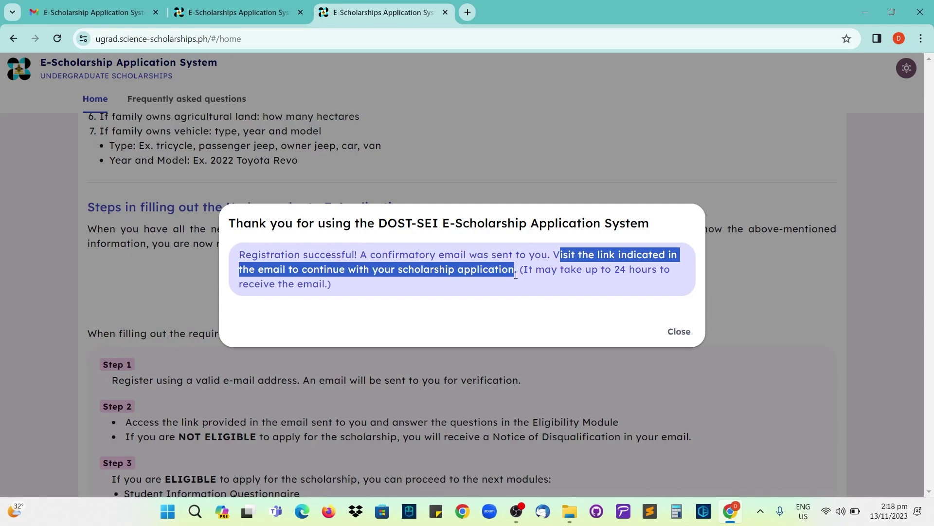
{"action": "left_click", "coordinate": [588, 310]}
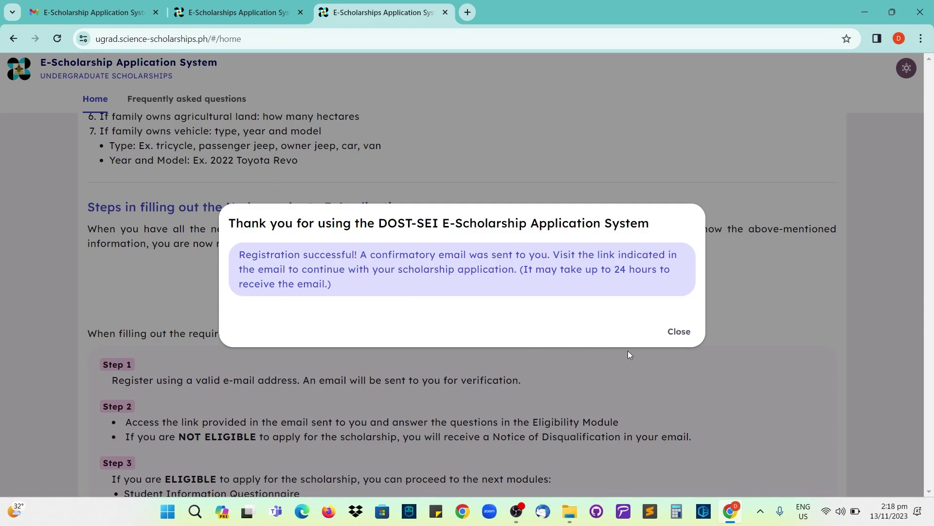
- Open the registration confirmation email in Gmail and scroll to the Step 2 link
{"action": "left_click", "coordinate": [112, 14]}
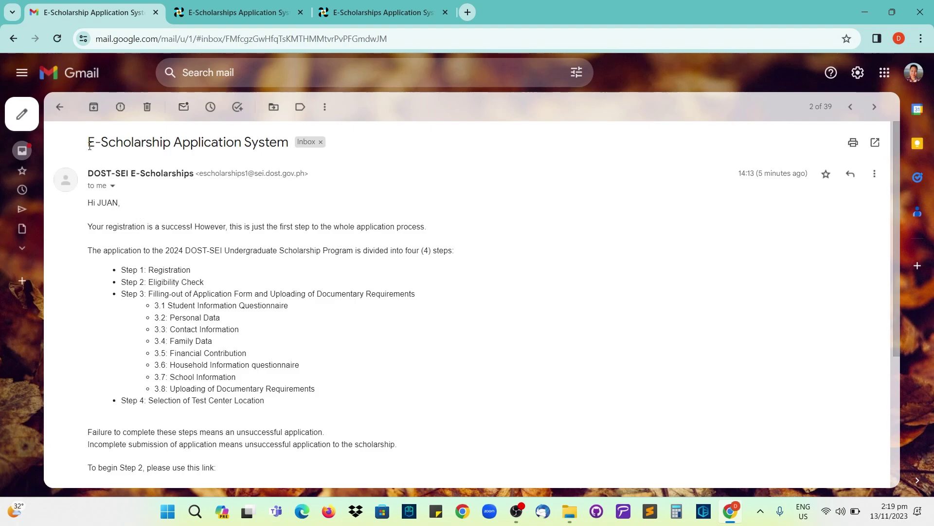
{"action": "left_click_drag", "start_coordinate": [88, 142], "coordinate": [287, 147]}
{"action": "left_click", "coordinate": [302, 208]}
{"action": "scroll", "coordinate": [270, 215], "scroll_direction": "down", "scroll_amount": 2}
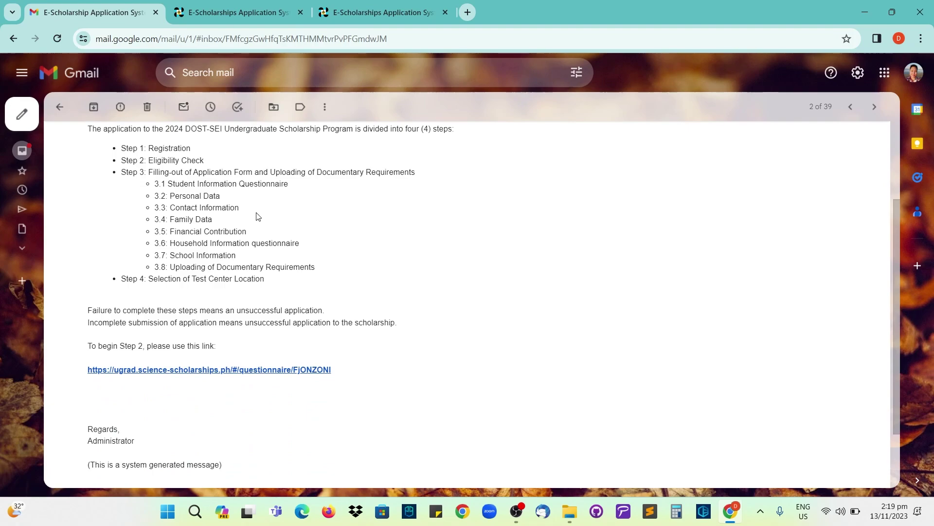
{"action": "scroll", "coordinate": [156, 264], "scroll_direction": "down", "scroll_amount": 1}
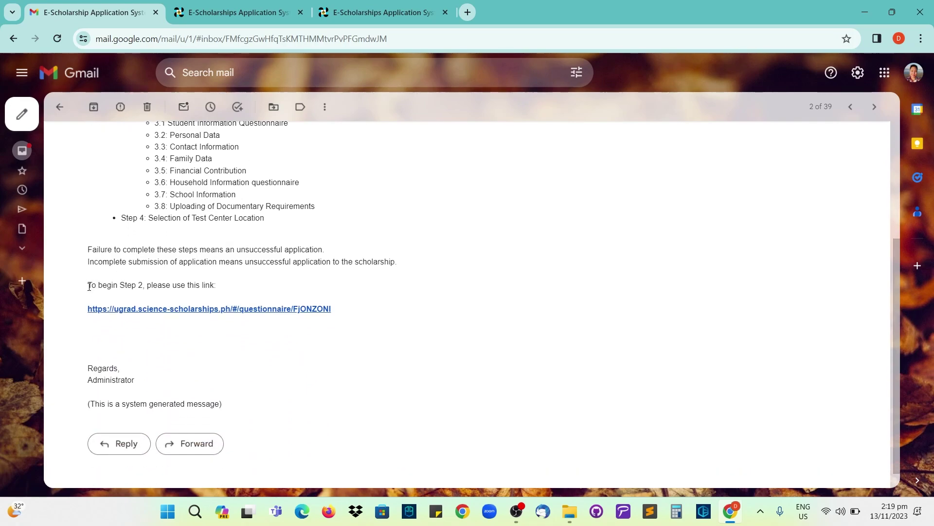
{"action": "left_click_drag", "start_coordinate": [89, 286], "coordinate": [219, 287]}
- Follow the Step 2 link and pass verification with birthday 2000-01-01
{"action": "left_click", "coordinate": [233, 292]}
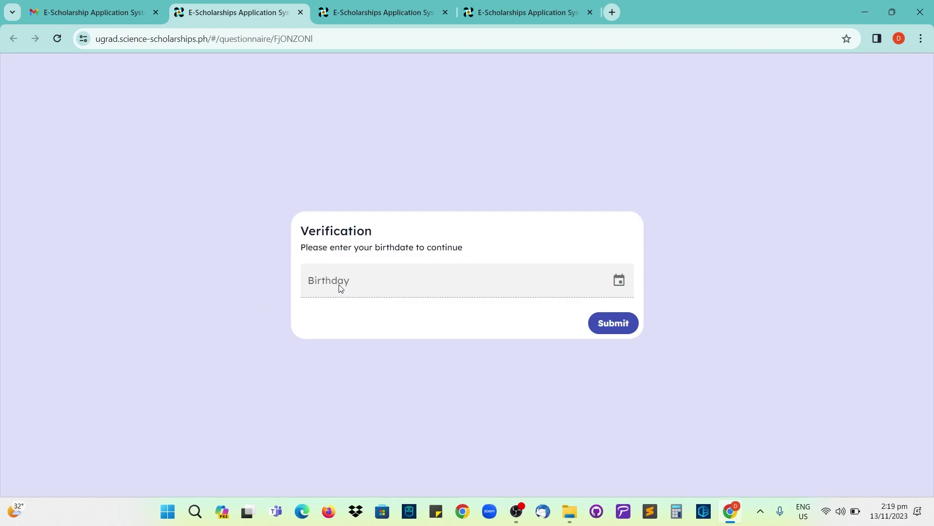
{"action": "left_click", "coordinate": [340, 287]}
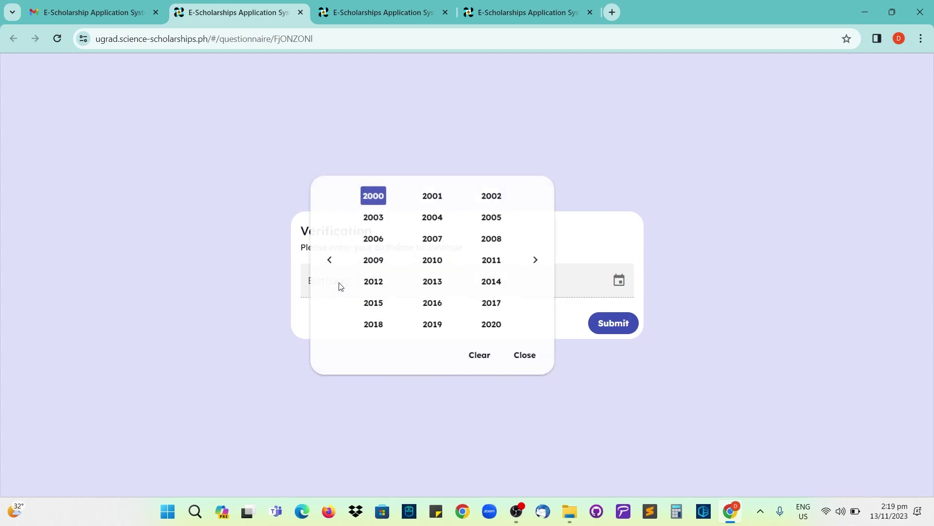
{"action": "left_click", "coordinate": [364, 198]}
{"action": "left_click", "coordinate": [359, 209]}
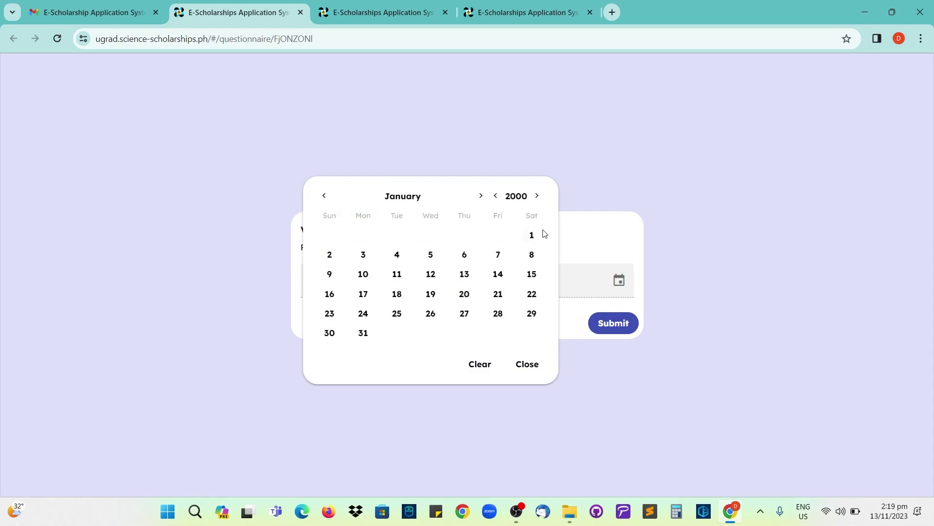
{"action": "left_click", "coordinate": [532, 234]}
{"action": "left_click", "coordinate": [602, 325]}
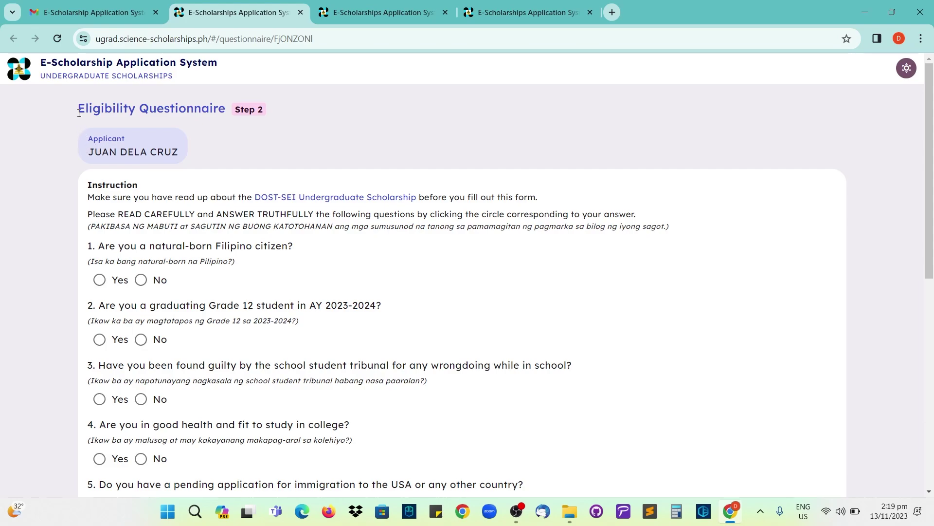
{"action": "left_click_drag", "start_coordinate": [78, 113], "coordinate": [225, 117]}
{"action": "left_click", "coordinate": [215, 142]}
{"action": "scroll", "coordinate": [222, 139], "scroll_direction": "down", "scroll_amount": 1}
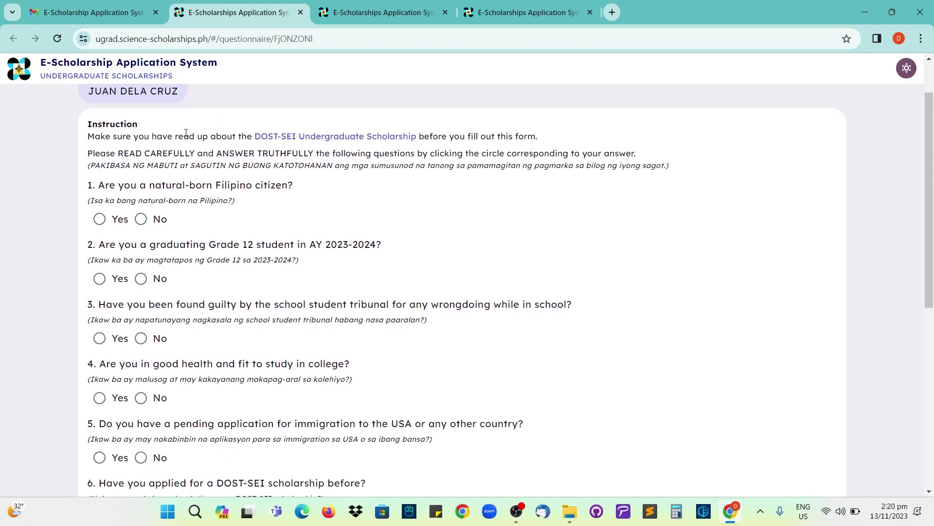
{"action": "left_click_drag", "start_coordinate": [88, 126], "coordinate": [144, 128]}
{"action": "left_click", "coordinate": [102, 132]}
{"action": "left_click_drag", "start_coordinate": [88, 136], "coordinate": [647, 161]}
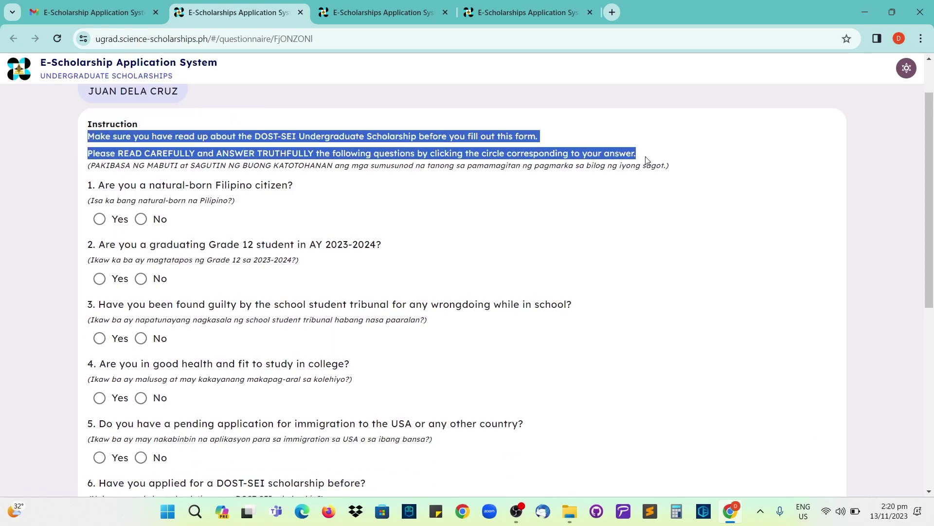
{"action": "left_click", "coordinate": [169, 155]}
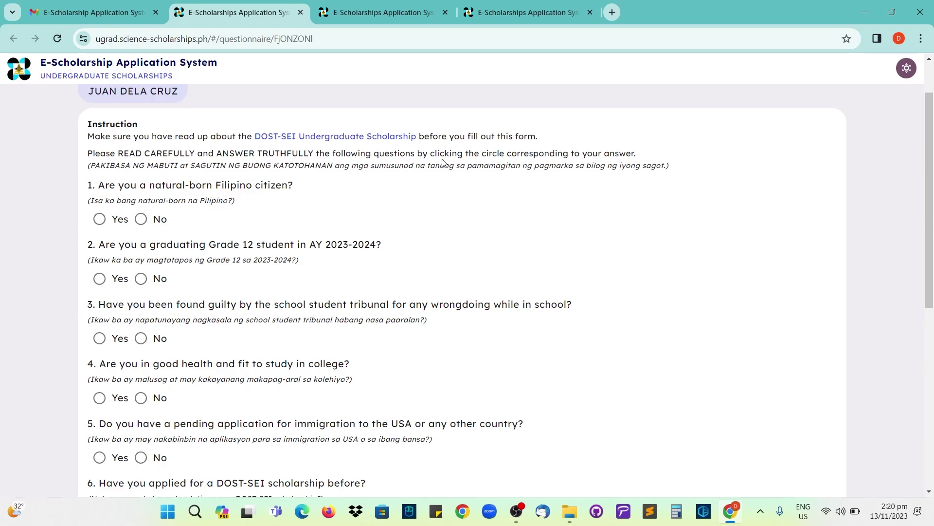
{"action": "left_click_drag", "start_coordinate": [487, 155], "coordinate": [644, 158]}
- Answer Yes to natural-born Filipino citizen and graduating Grade 12 in AY 2023-2024
{"action": "left_click", "coordinate": [643, 158]}
{"action": "scroll", "coordinate": [400, 184], "scroll_direction": "down", "scroll_amount": 1}
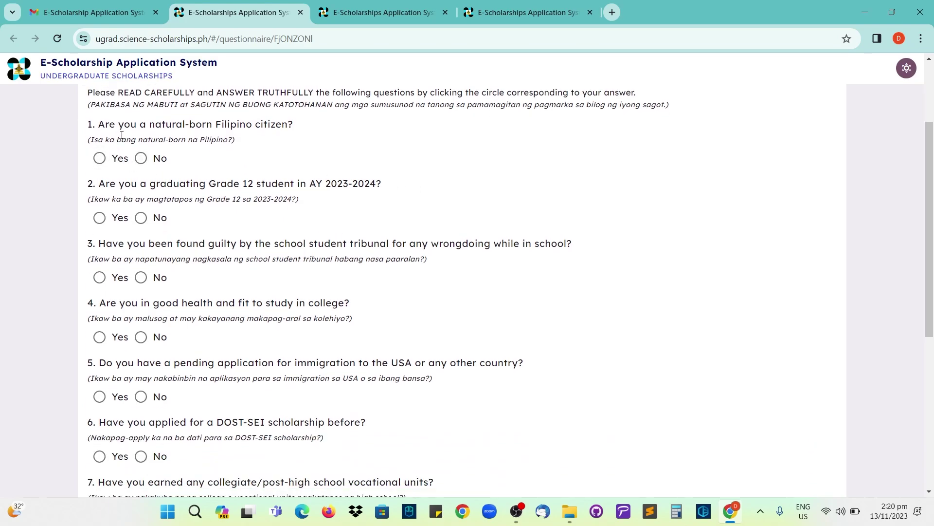
{"action": "left_click", "coordinate": [100, 163]}
{"action": "left_click", "coordinate": [100, 219]}
{"action": "left_click", "coordinate": [140, 218]}
{"action": "left_click", "coordinate": [100, 220]}
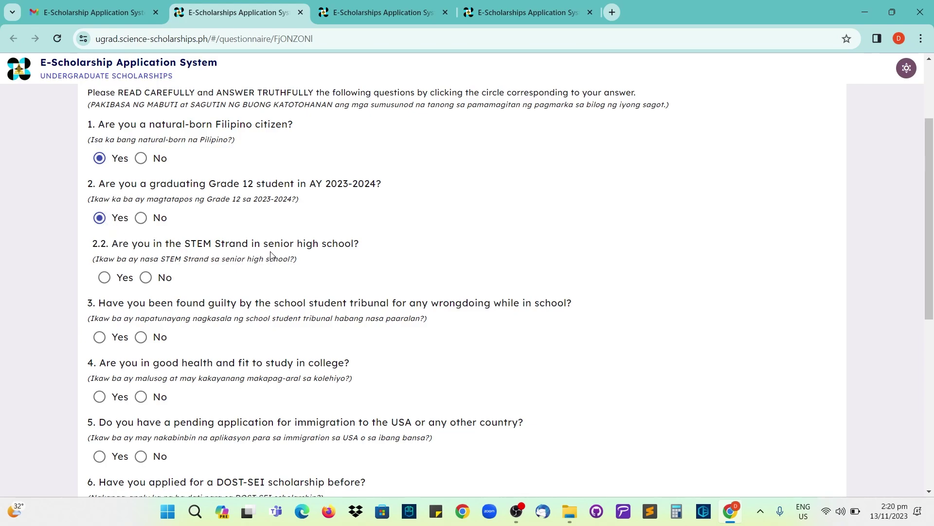
- Answer No for STEM strand, and Yes for Non-STEM strand and upper 5% of class
{"action": "left_click", "coordinate": [104, 279]}
{"action": "left_click", "coordinate": [145, 277]}
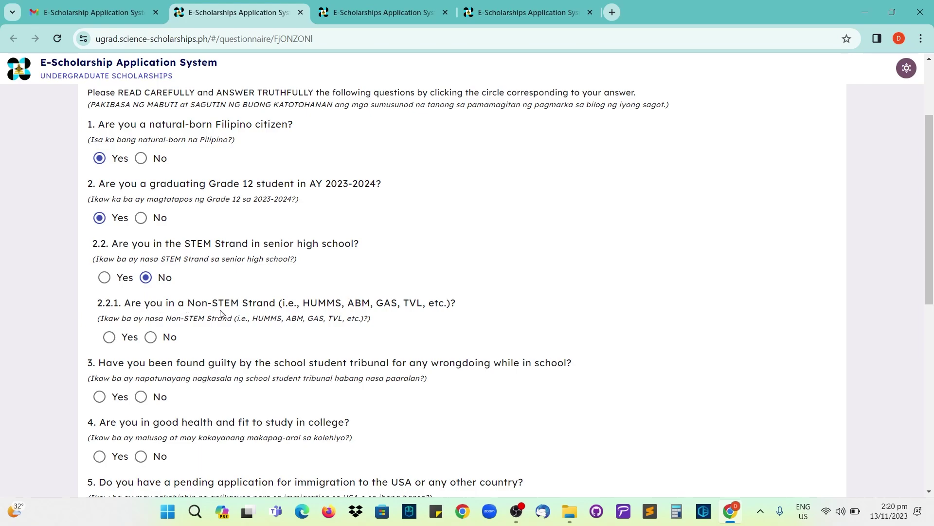
{"action": "left_click", "coordinate": [111, 337]}
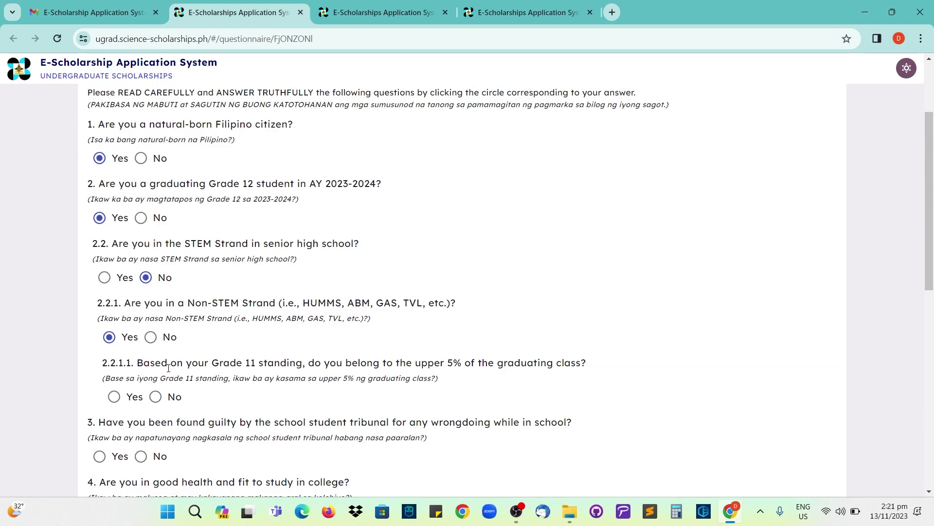
{"action": "scroll", "coordinate": [299, 367], "scroll_direction": "down", "scroll_amount": 1}
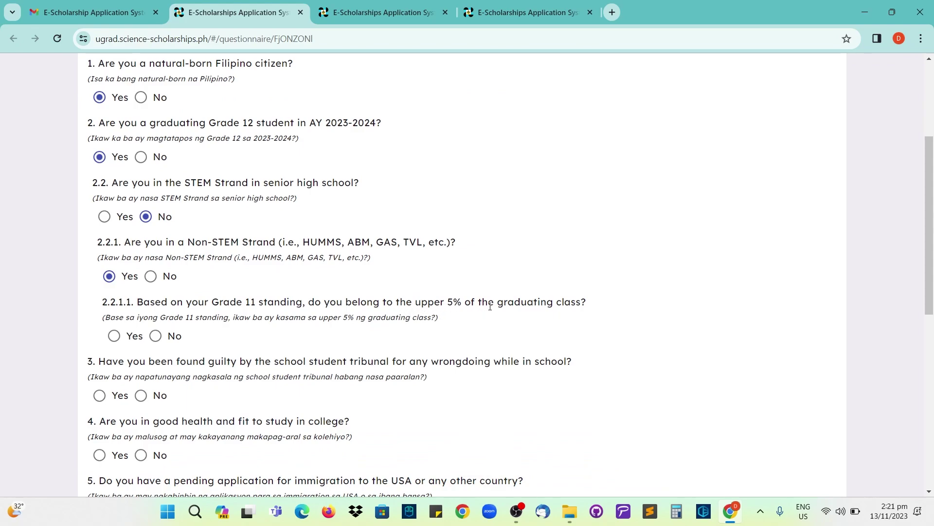
{"action": "left_click", "coordinate": [114, 336]}
- Change STEM strand to Yes, answer No to wrongdoing and Yes to good health
{"action": "left_click", "coordinate": [104, 217]}
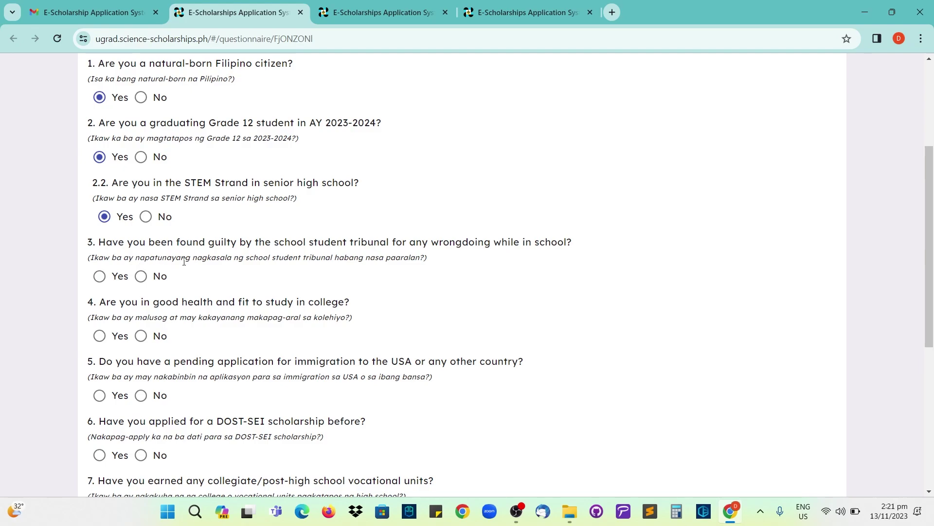
{"action": "left_click_drag", "start_coordinate": [192, 259], "coordinate": [225, 261]}
{"action": "left_click", "coordinate": [285, 258]}
{"action": "left_click", "coordinate": [141, 276]}
{"action": "scroll", "coordinate": [142, 280], "scroll_direction": "down", "scroll_amount": 1}
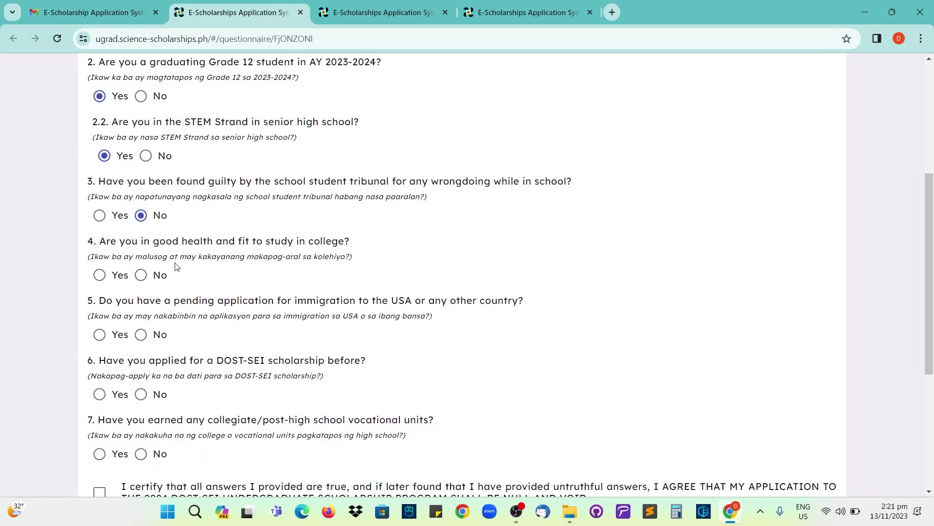
{"action": "left_click", "coordinate": [100, 276]}
- Answer No to immigration, prior DOST-SEI application, vocational units and college enrollment; certify the answers
{"action": "scroll", "coordinate": [113, 250], "scroll_direction": "down", "scroll_amount": 1}
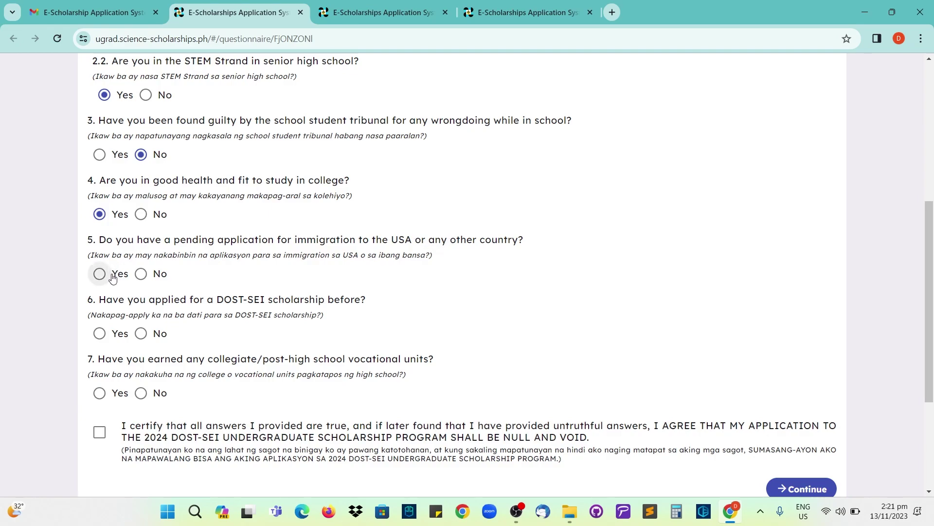
{"action": "left_click", "coordinate": [141, 274]}
{"action": "scroll", "coordinate": [142, 278], "scroll_direction": "down", "scroll_amount": 1}
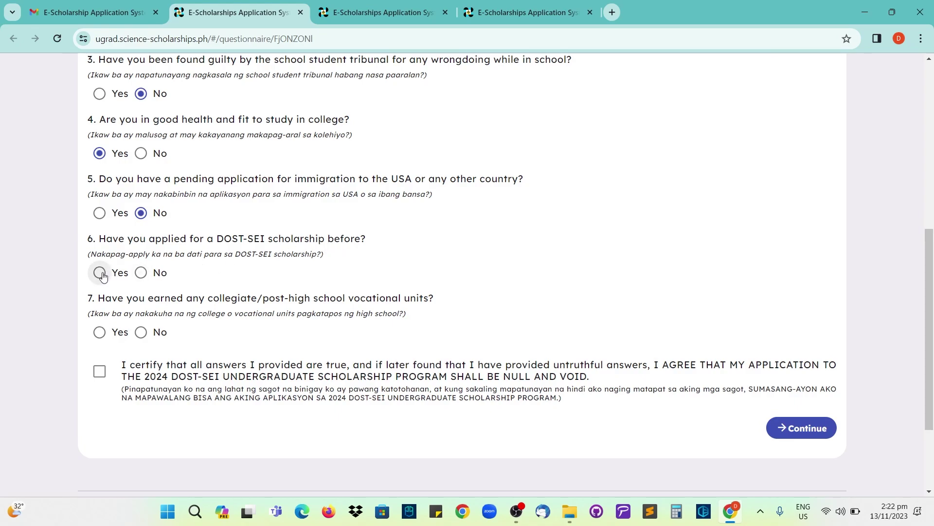
{"action": "left_click", "coordinate": [141, 274]}
{"action": "scroll", "coordinate": [143, 274], "scroll_direction": "down", "scroll_amount": 1}
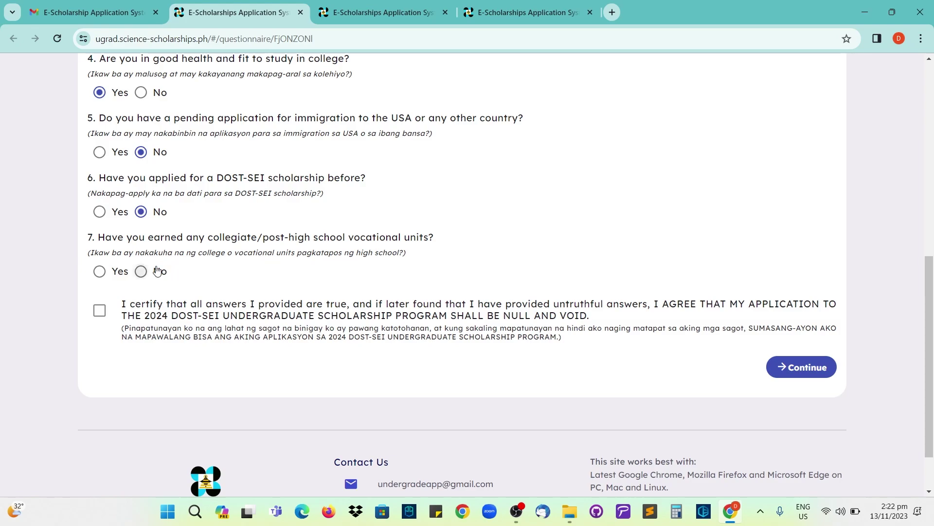
{"action": "left_click", "coordinate": [141, 272]}
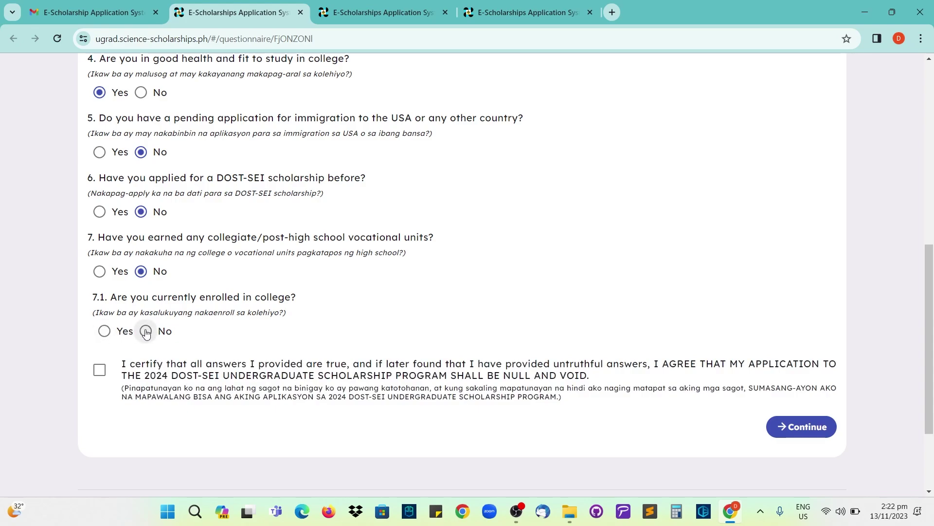
{"action": "left_click", "coordinate": [146, 332]}
{"action": "scroll", "coordinate": [138, 342], "scroll_direction": "down", "scroll_amount": 1}
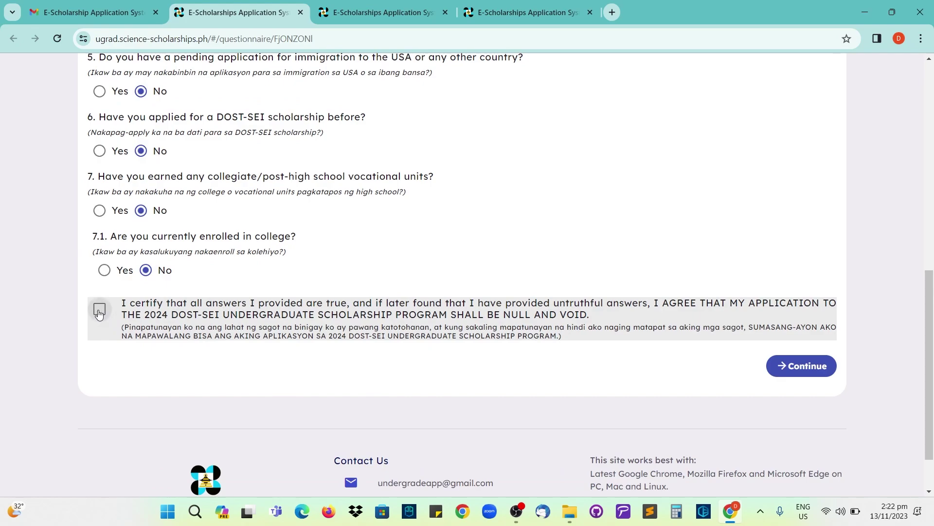
{"action": "left_click", "coordinate": [98, 313]}
- Confirm submission, review the Certification table, and submit the eligibility answers
{"action": "left_click", "coordinate": [795, 373]}
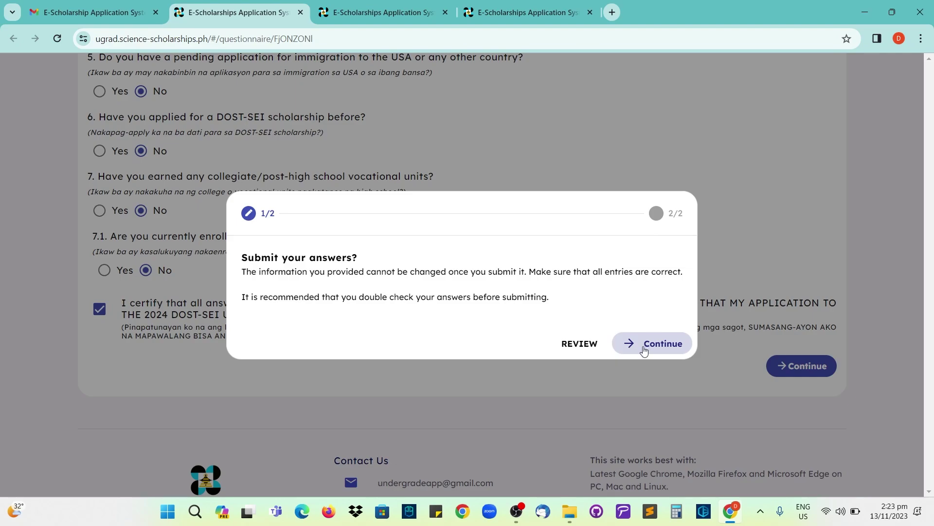
{"action": "left_click", "coordinate": [644, 349]}
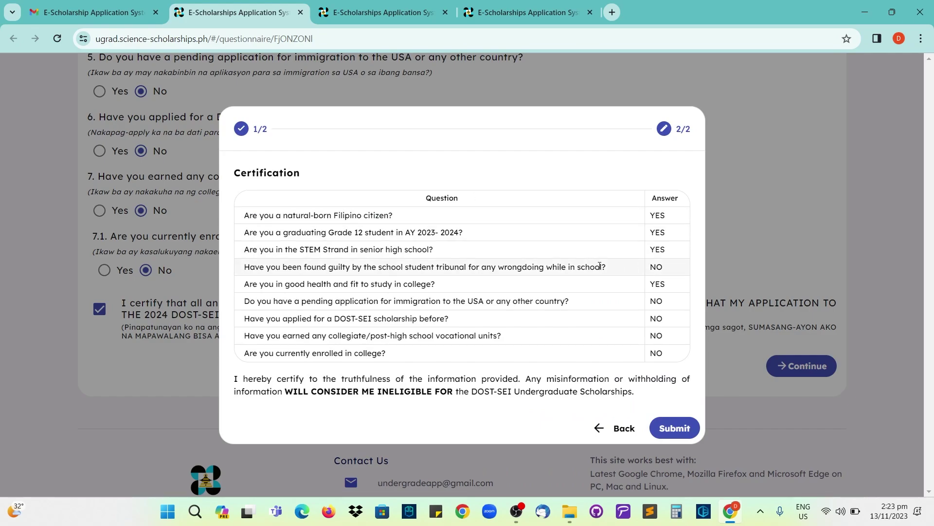
{"action": "left_click", "coordinate": [670, 428]}
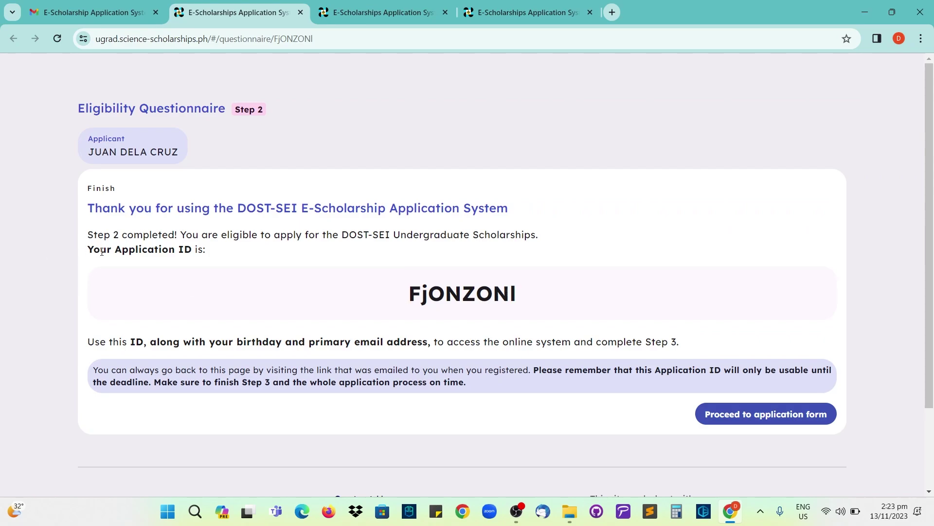
- Select the Application ID text on the finish page, then clear the selection
{"action": "left_click_drag", "start_coordinate": [408, 299], "coordinate": [533, 301]}
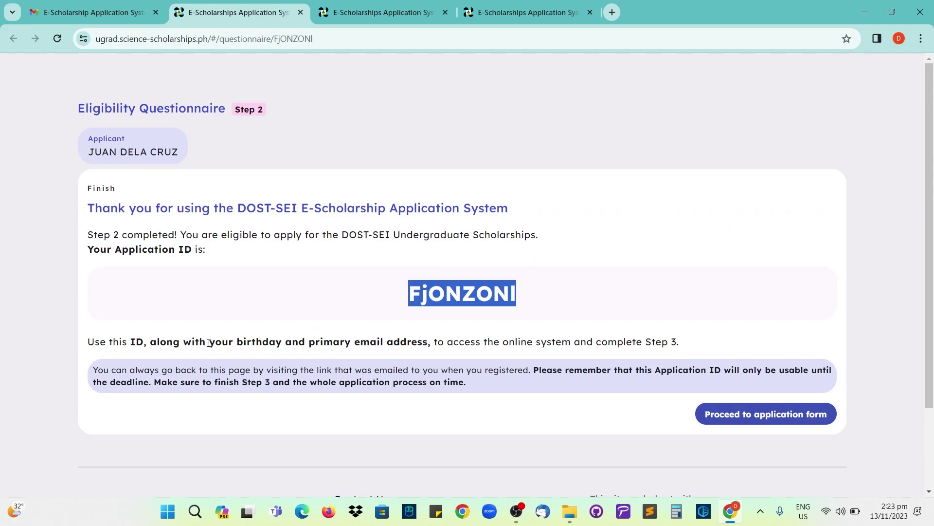
{"action": "left_click", "coordinate": [554, 194]}
{"action": "left_click_drag", "start_coordinate": [409, 297], "coordinate": [520, 305]}
{"action": "left_click_drag", "start_coordinate": [403, 302], "coordinate": [523, 301]}
{"action": "left_click", "coordinate": [553, 238]}
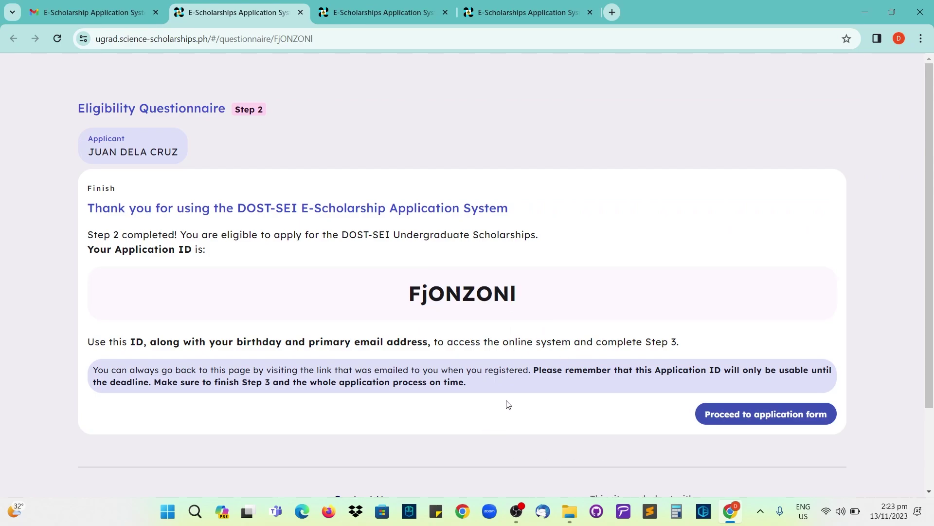
- Close the registration dialog, open Log in's Application ID and email fields, then return to the finish tab
{"action": "left_click", "coordinate": [367, 13]}
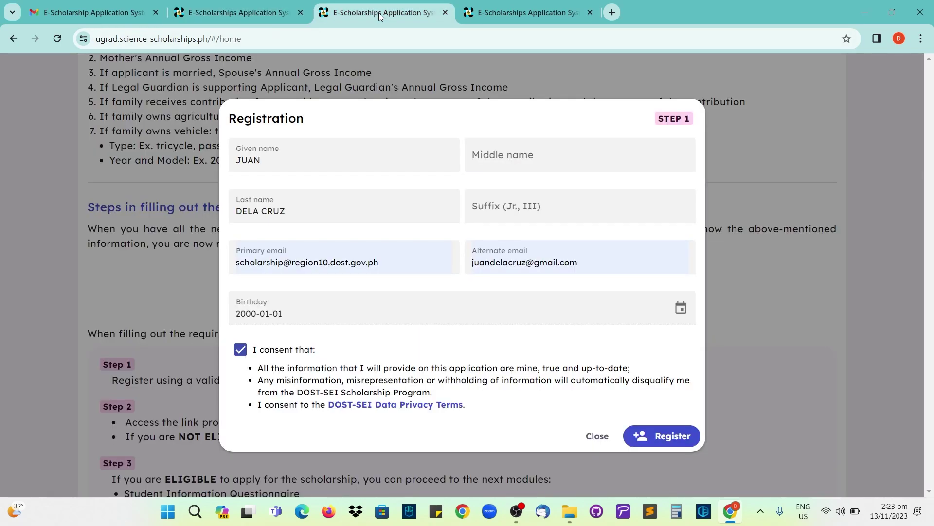
{"action": "left_click", "coordinate": [598, 437]}
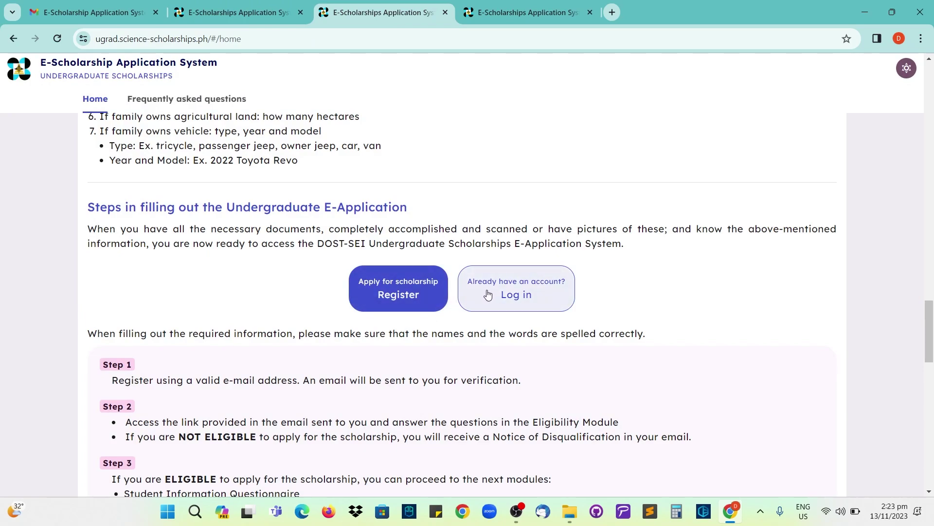
{"action": "left_click", "coordinate": [528, 296]}
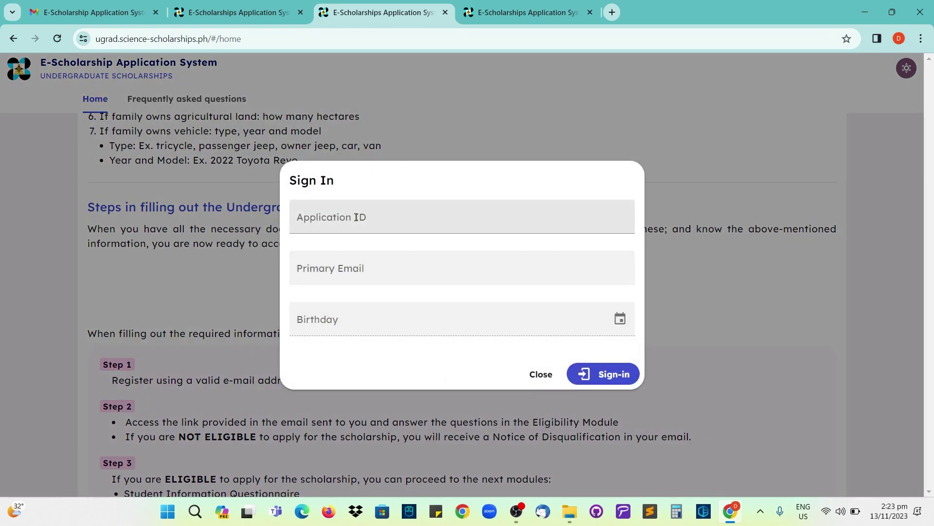
{"action": "left_click", "coordinate": [356, 217]}
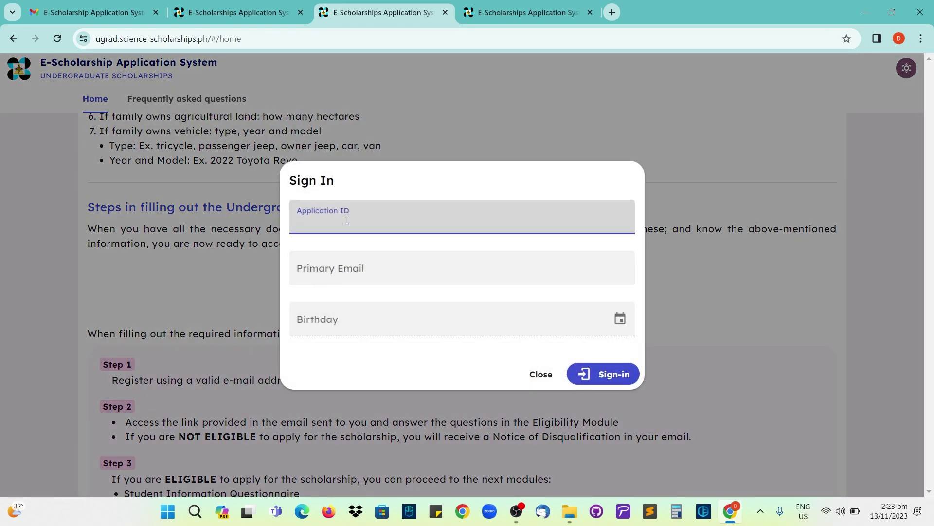
{"action": "left_click", "coordinate": [344, 271]}
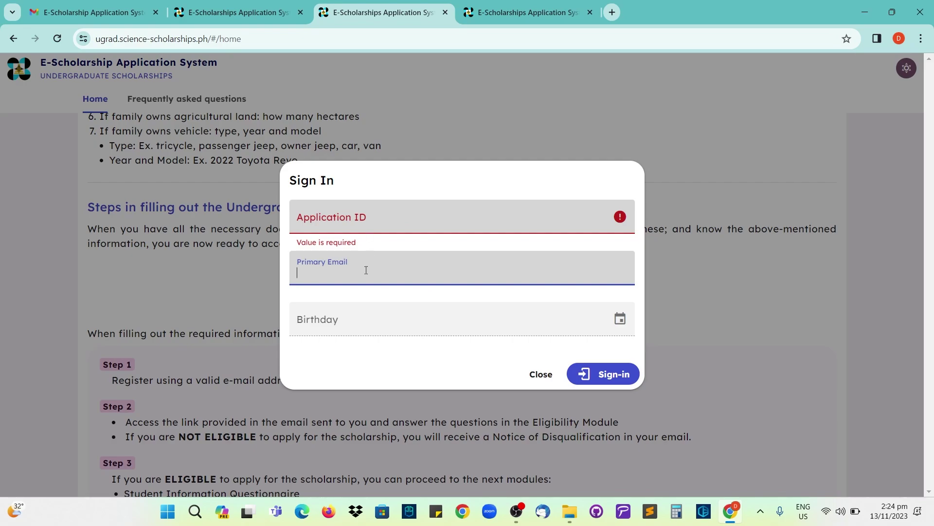
{"action": "left_click", "coordinate": [244, 17]}
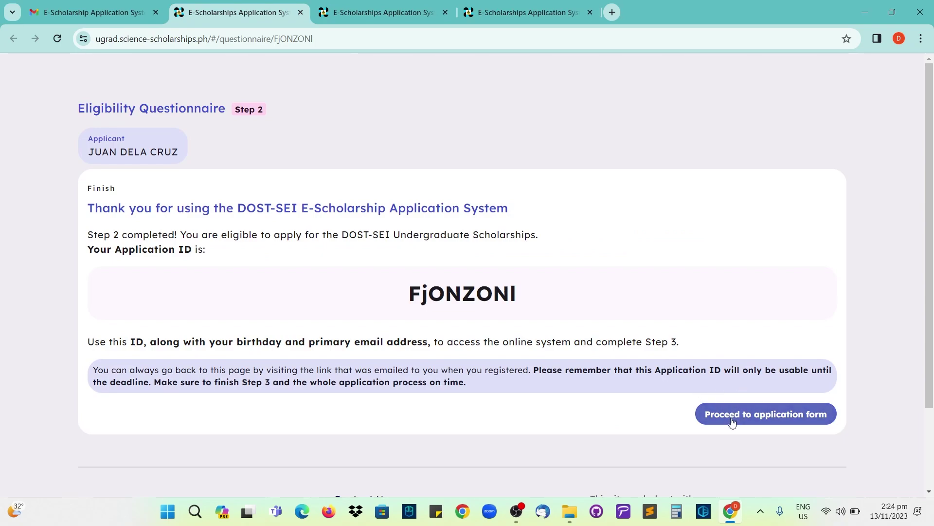
- Proceed to the Step 3 form and scroll through the blank Student Information Questionnaire
{"action": "left_click", "coordinate": [708, 413]}
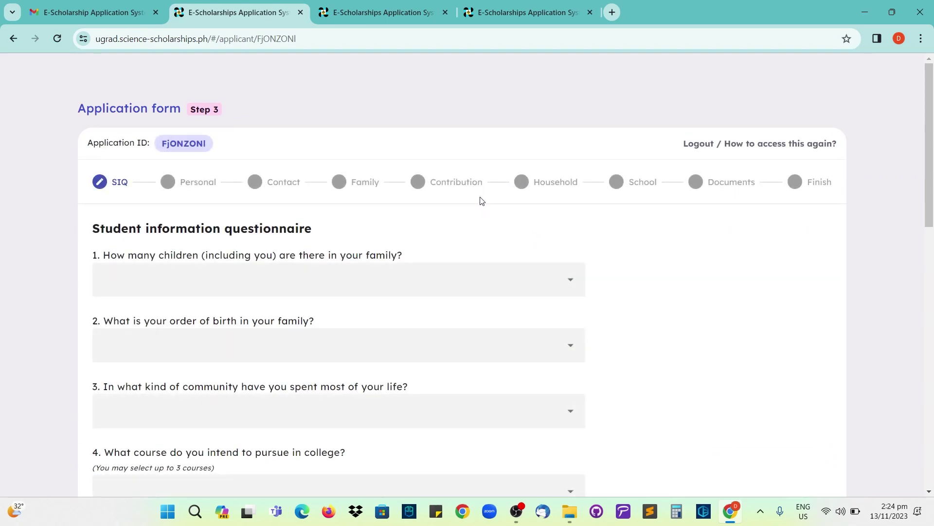
{"action": "left_click_drag", "start_coordinate": [220, 110], "coordinate": [191, 110]}
{"action": "left_click", "coordinate": [235, 108]}
{"action": "scroll", "coordinate": [226, 113], "scroll_direction": "down", "scroll_amount": 1}
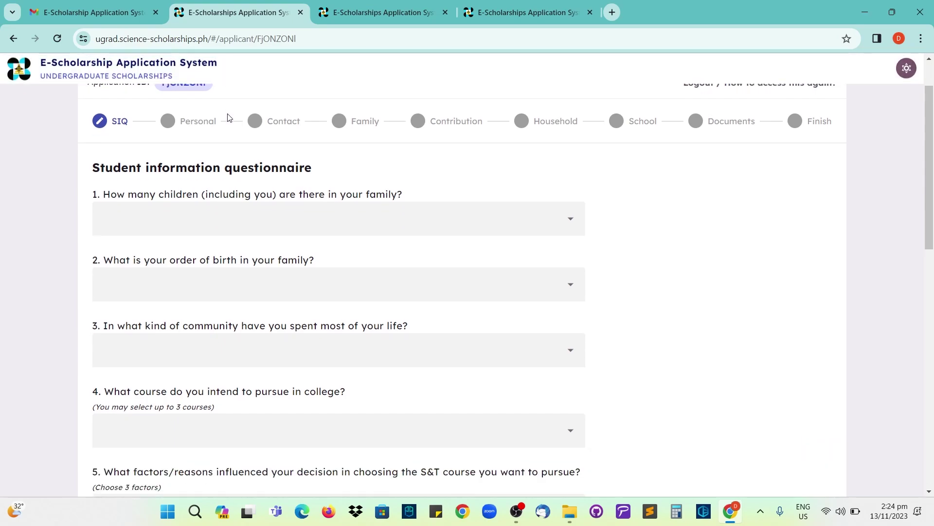
{"action": "scroll", "coordinate": [229, 119], "scroll_direction": "up", "scroll_amount": 1}
{"action": "scroll", "coordinate": [220, 123], "scroll_direction": "down", "scroll_amount": 1}
{"action": "scroll", "coordinate": [278, 184], "scroll_direction": "down", "scroll_amount": 1}
{"action": "scroll", "coordinate": [279, 184], "scroll_direction": "down", "scroll_amount": 6}
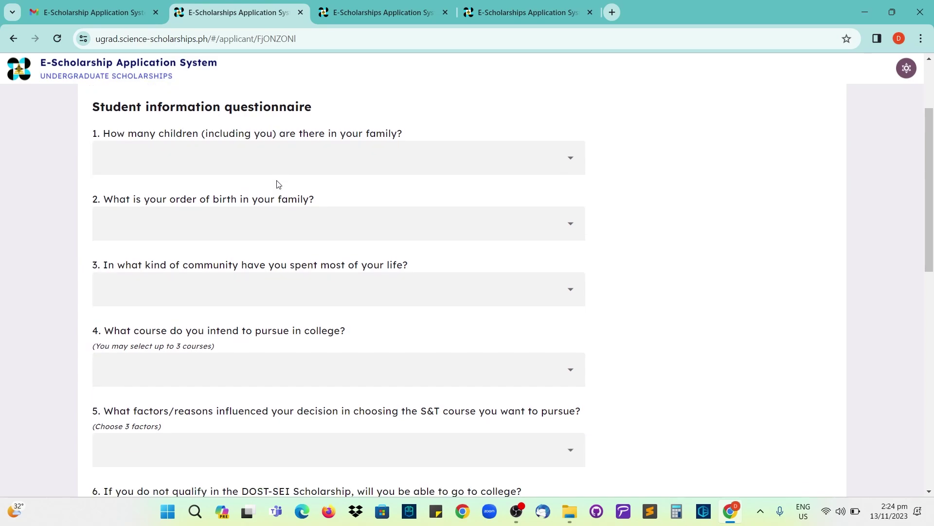
{"action": "scroll", "coordinate": [277, 186], "scroll_direction": "up", "scroll_amount": 7}
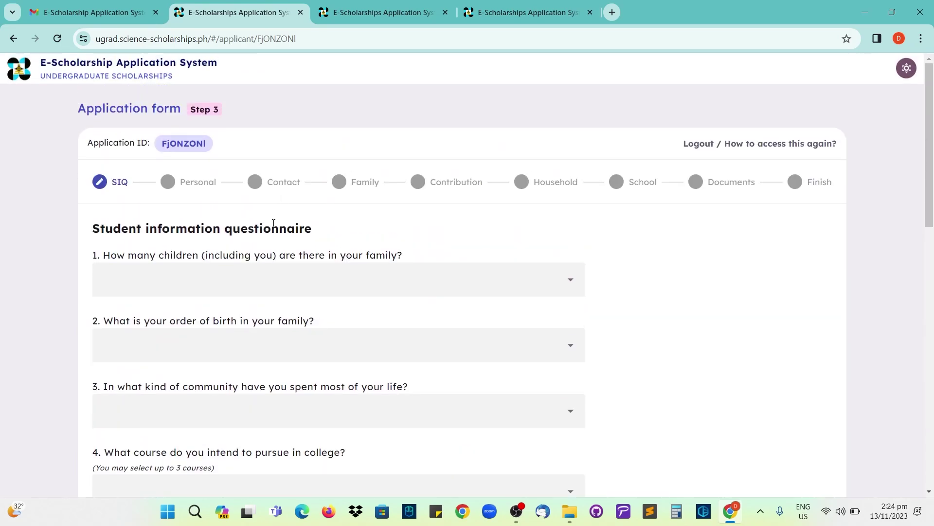
{"action": "scroll", "coordinate": [248, 233], "scroll_direction": "down", "scroll_amount": 1}
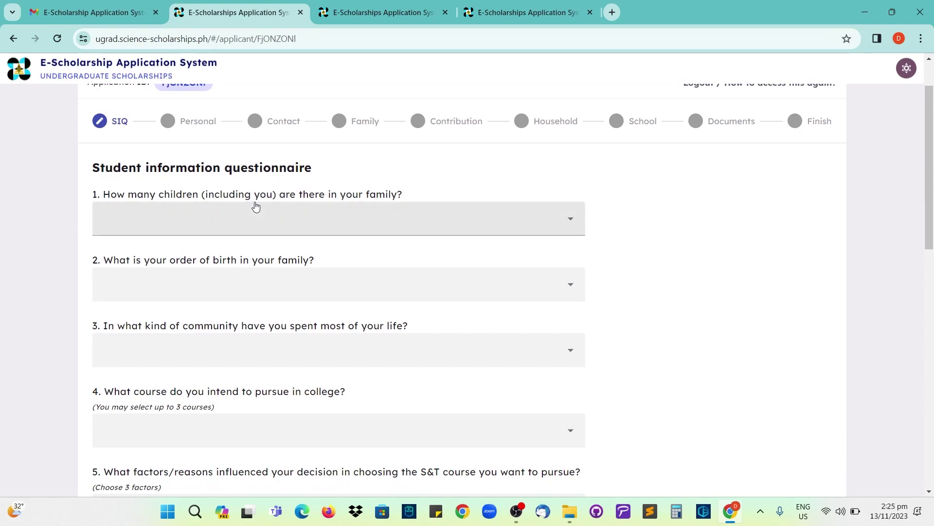
{"action": "scroll", "coordinate": [248, 195], "scroll_direction": "down", "scroll_amount": 1}
- Choose 'a. One Child', 'a. First born' and 'c. Rural-Urban' for questions 1 to 3
{"action": "left_click", "coordinate": [233, 168]}
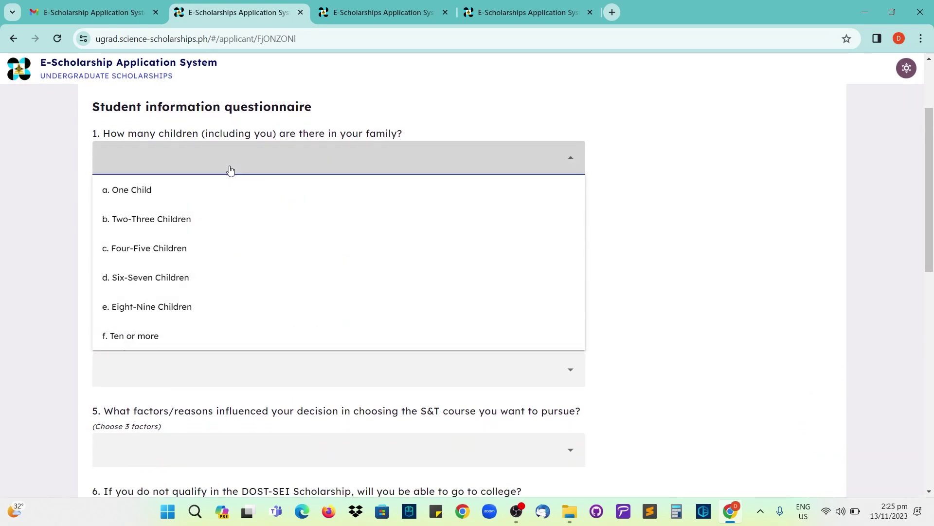
{"action": "left_click", "coordinate": [146, 197]}
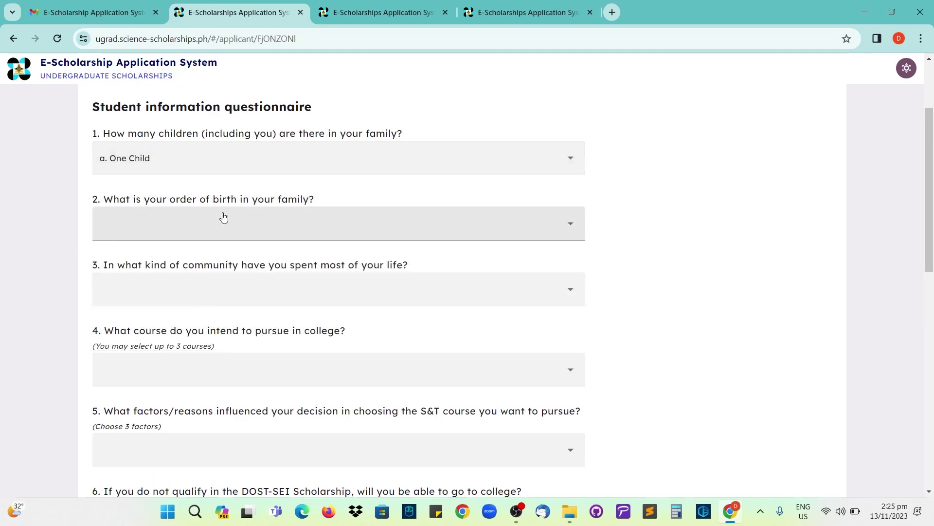
{"action": "left_click", "coordinate": [238, 227]}
{"action": "left_click", "coordinate": [140, 262]}
{"action": "scroll", "coordinate": [165, 233], "scroll_direction": "down", "scroll_amount": 1}
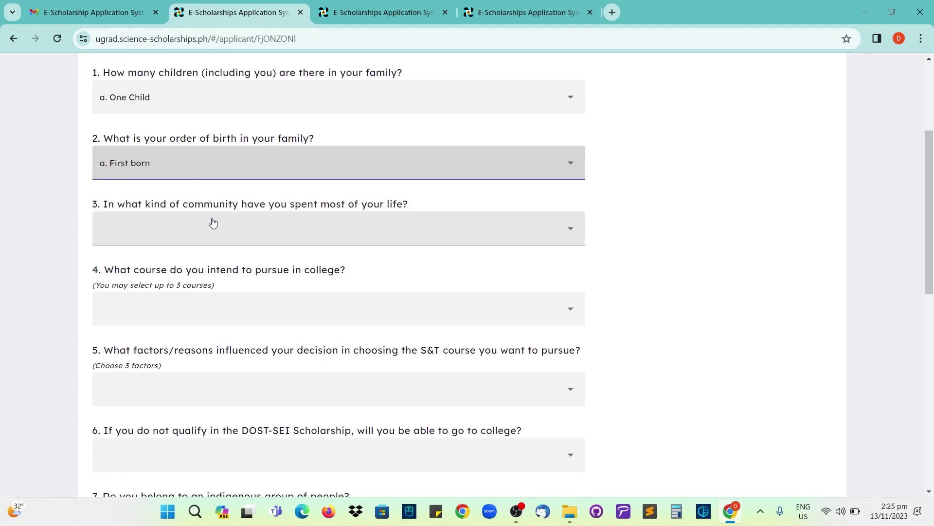
{"action": "left_click", "coordinate": [269, 236]}
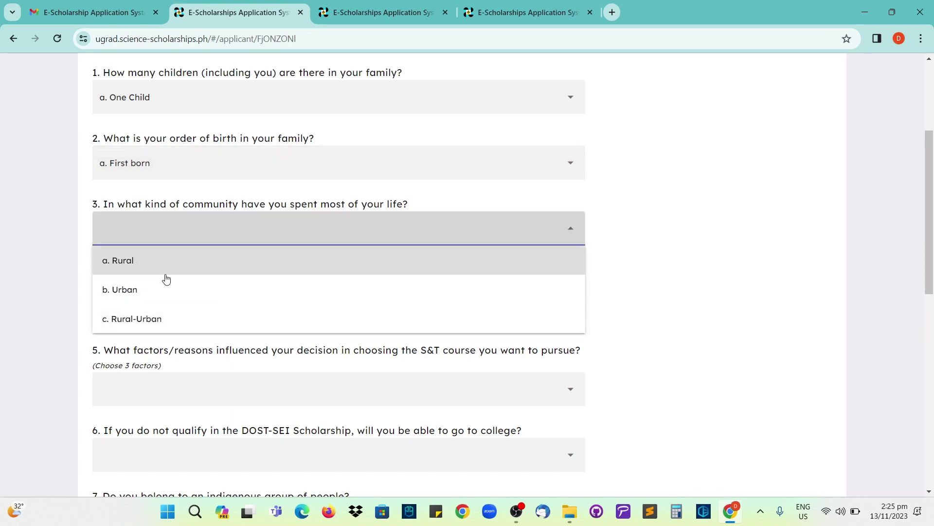
{"action": "left_click", "coordinate": [166, 323]}
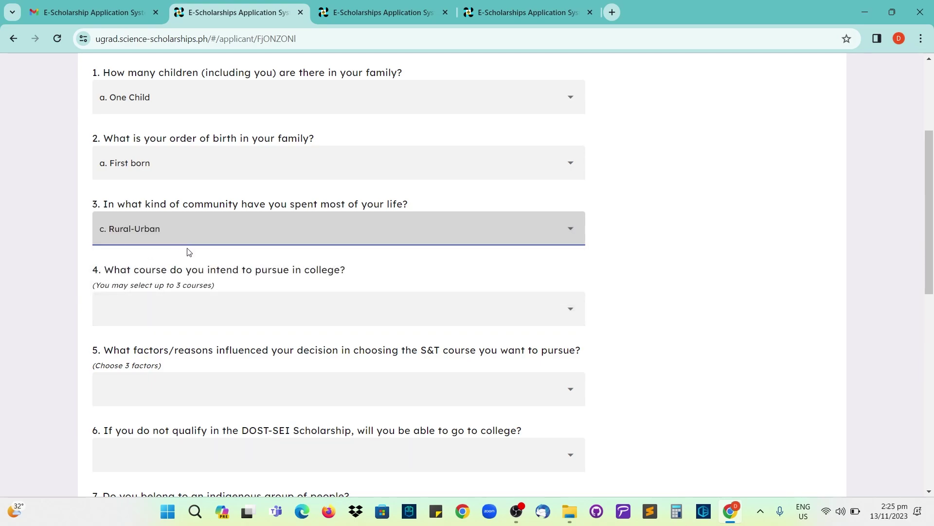
{"action": "scroll", "coordinate": [189, 251], "scroll_direction": "down", "scroll_amount": 1}
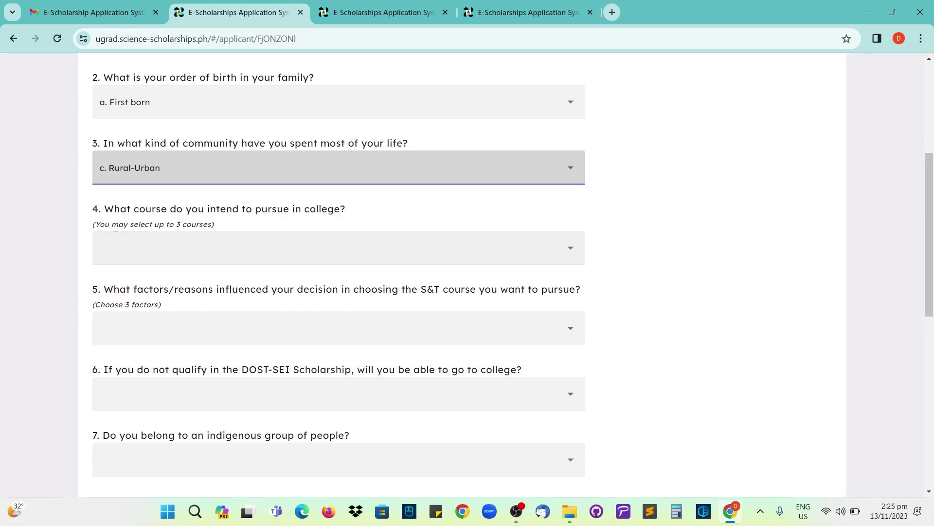
- Search 'engineer' in question 4 and add BS Civil Engineering as the first course
{"action": "left_click", "coordinate": [204, 246]}
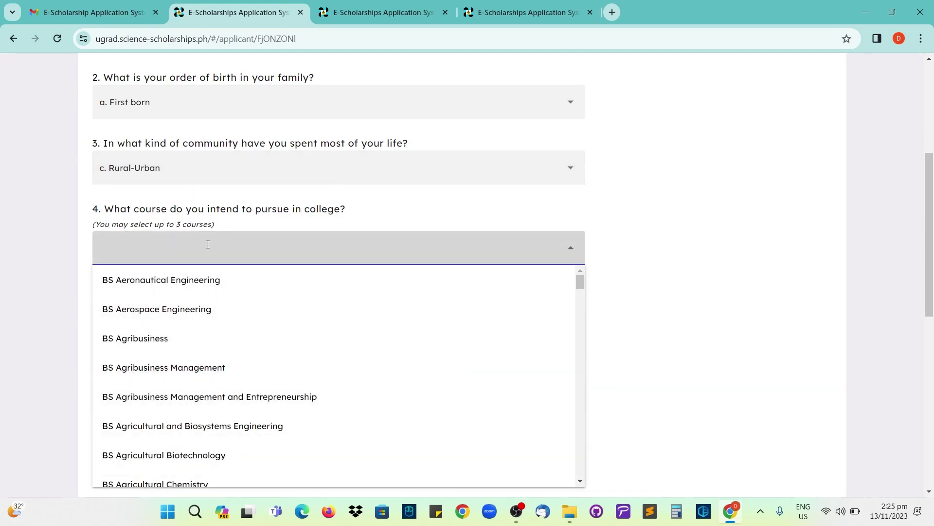
{"action": "type", "text": "enginer"}
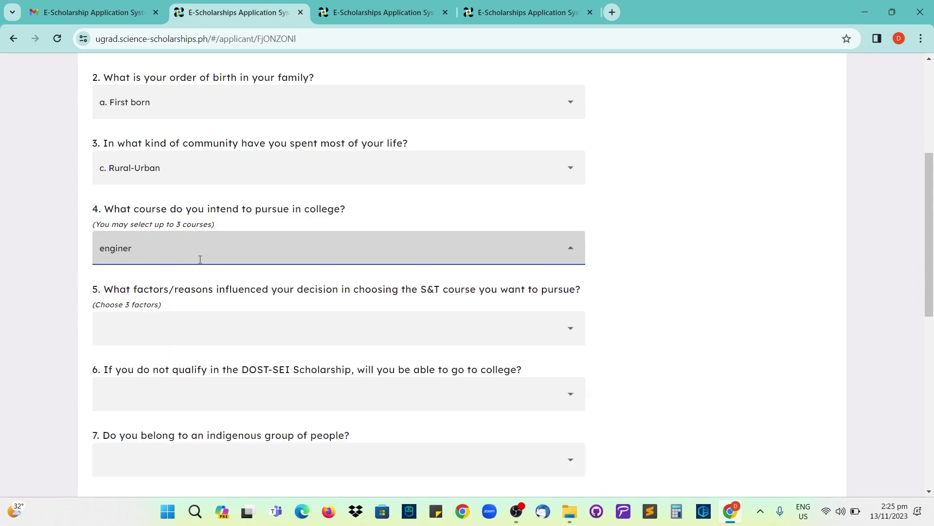
{"action": "key", "text": "BackSpace"}
{"action": "type", "text": "eer"}
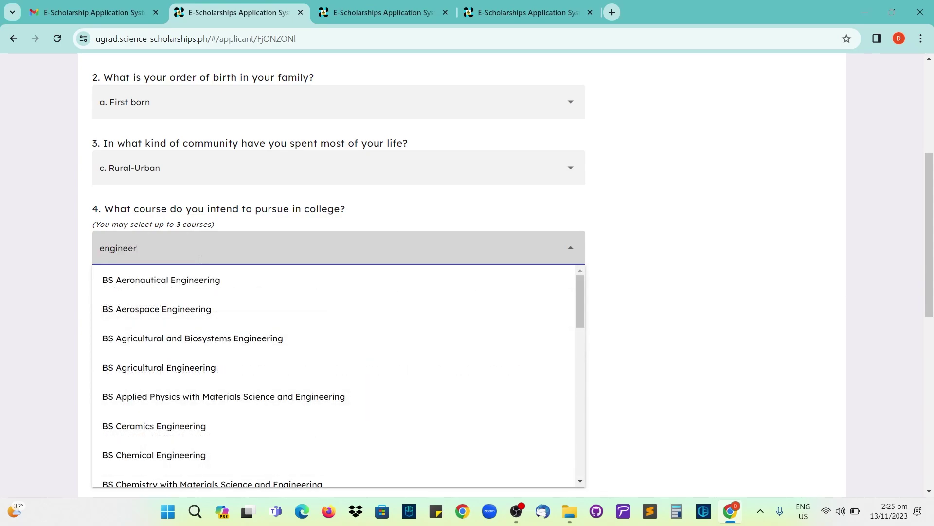
{"action": "scroll", "coordinate": [202, 340], "scroll_direction": "down", "scroll_amount": 3}
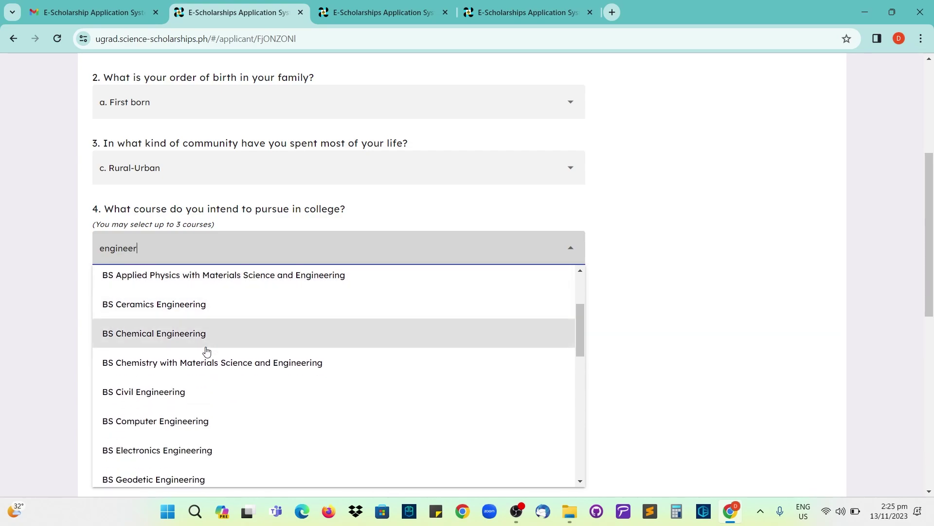
{"action": "left_click", "coordinate": [178, 395]}
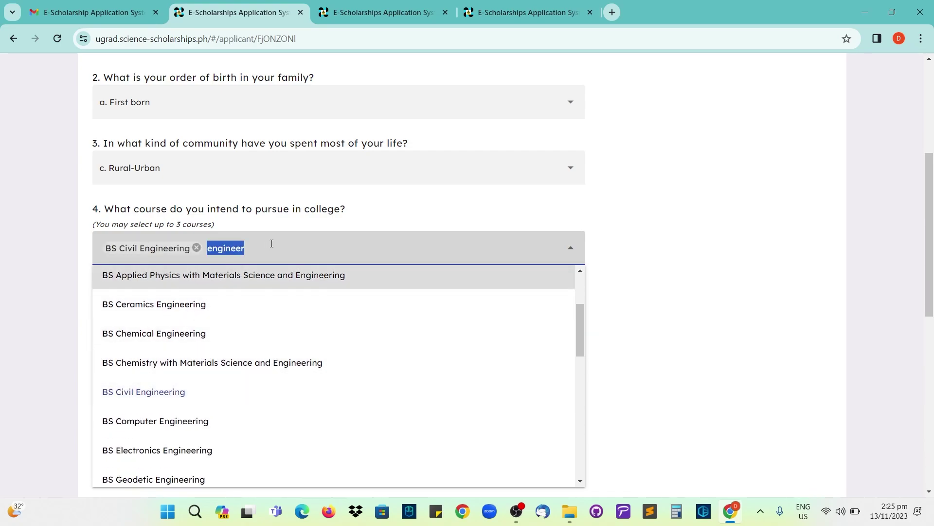
{"action": "key", "text": "Escape"}
- Add BS Biology and BSE Mathematics, removing the mistakenly added Mathematics Education
{"action": "left_click", "coordinate": [207, 249]}
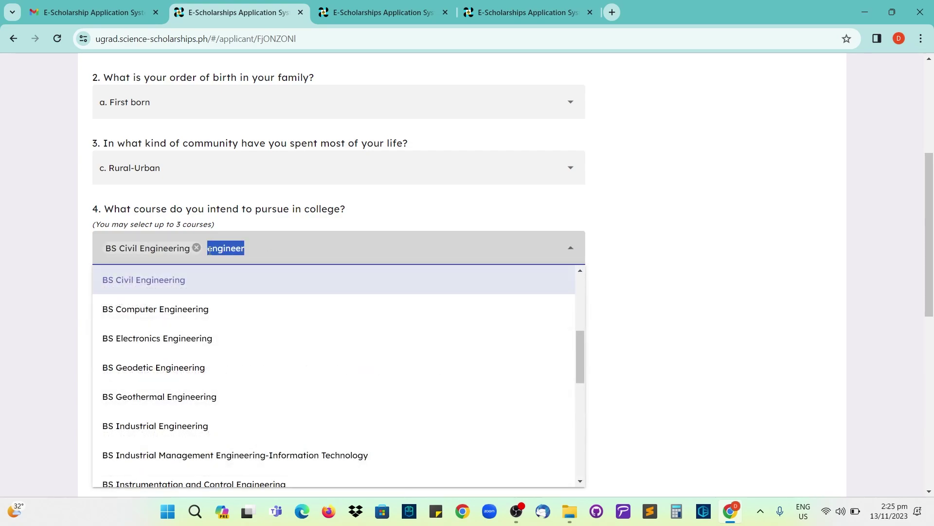
{"action": "type", "text": "biology"}
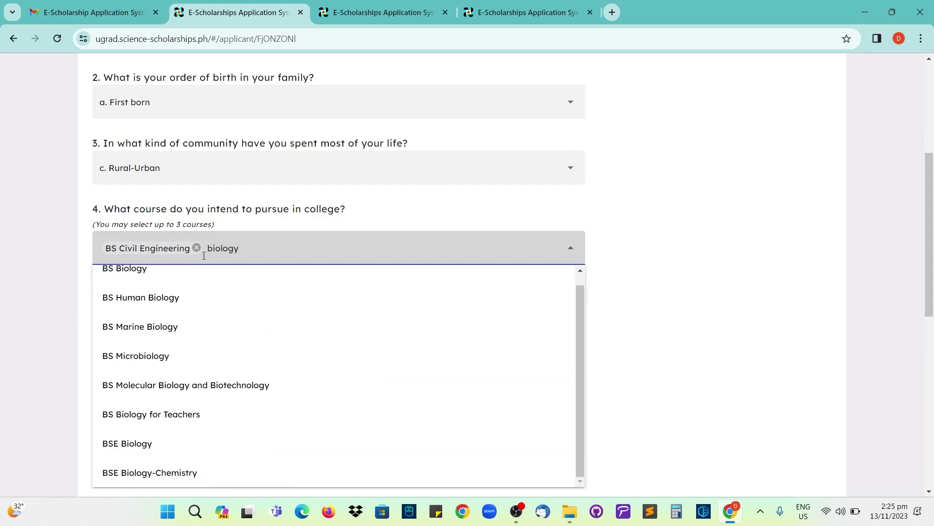
{"action": "left_click", "coordinate": [186, 271]}
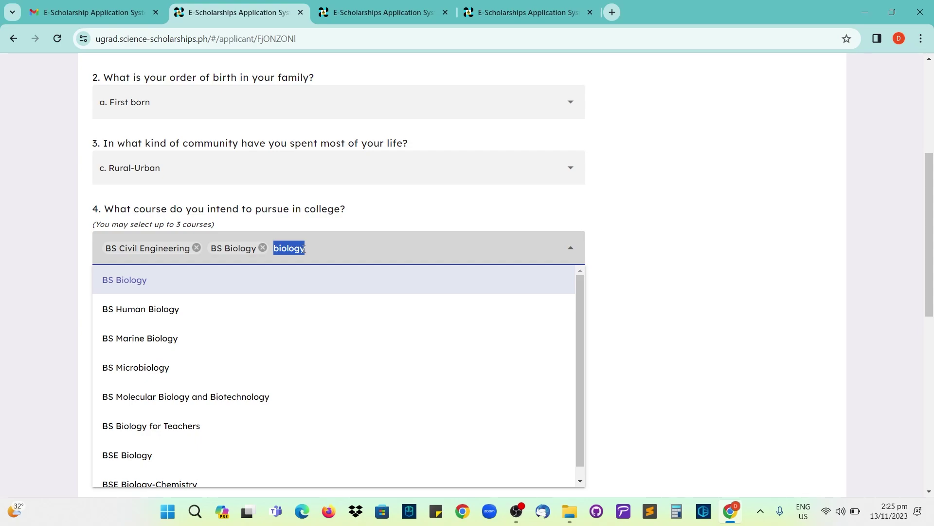
{"action": "type", "text": "educa"}
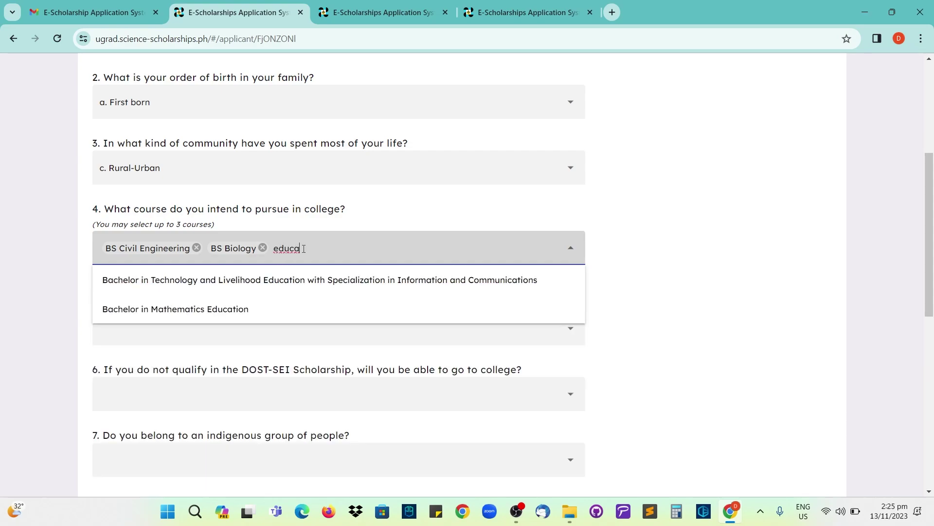
{"action": "left_click", "coordinate": [241, 309]}
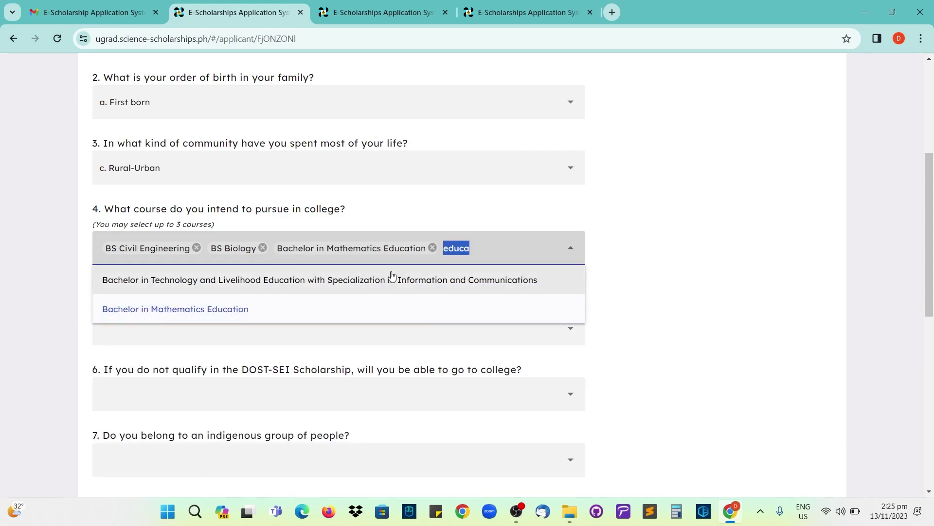
{"action": "left_click", "coordinate": [433, 248]}
{"action": "type", "text": "bse"}
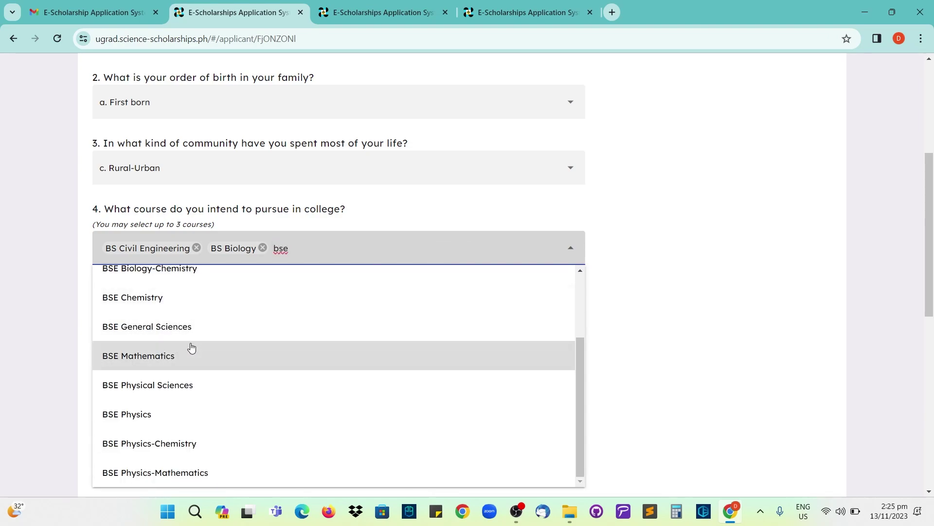
{"action": "left_click", "coordinate": [161, 358]}
{"action": "left_click", "coordinate": [407, 215]}
{"action": "scroll", "coordinate": [244, 263], "scroll_direction": "down", "scroll_amount": 1}
{"action": "scroll", "coordinate": [244, 271], "scroll_direction": "down", "scroll_amount": 1}
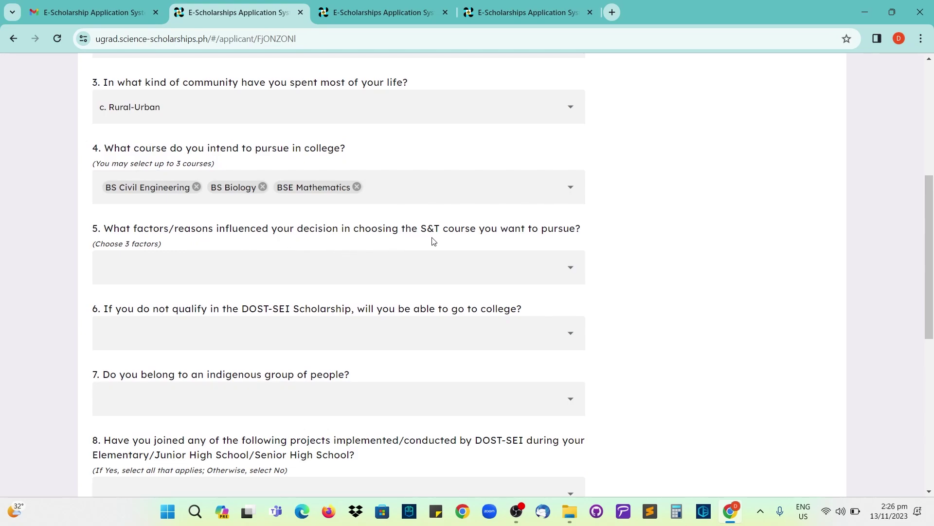
- For question 5, select Interest in science and mathematics, Desire to serve community/country, and Teacher's influence
{"action": "scroll", "coordinate": [434, 242], "scroll_direction": "down", "scroll_amount": 1}
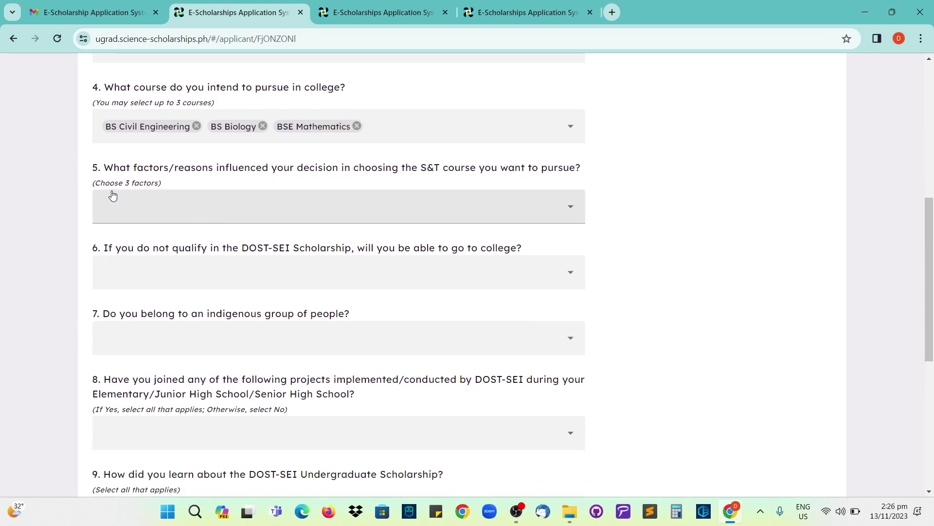
{"action": "left_click", "coordinate": [165, 208]}
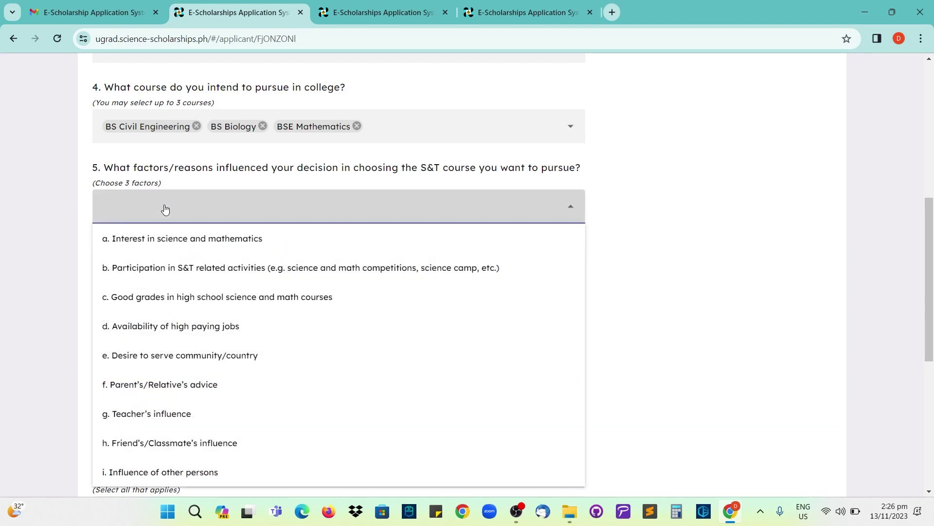
{"action": "left_click", "coordinate": [172, 244]}
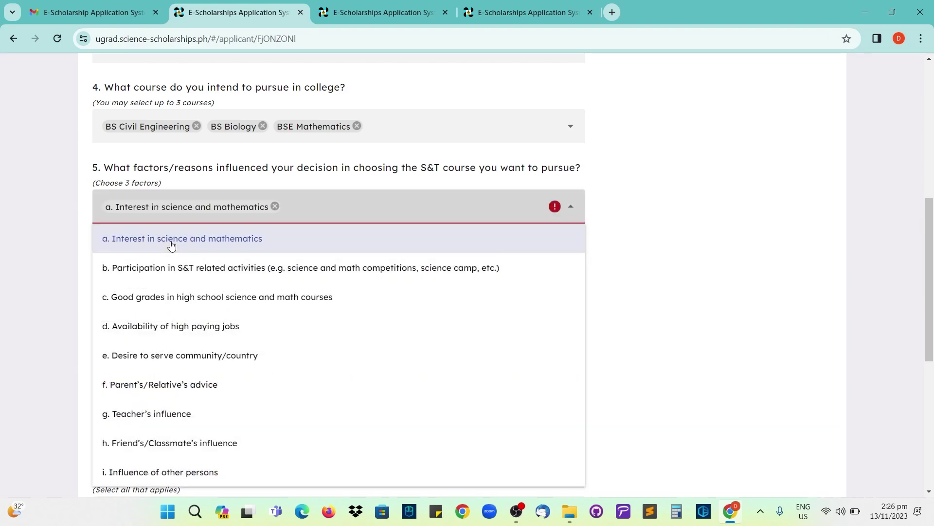
{"action": "scroll", "coordinate": [185, 308], "scroll_direction": "down", "scroll_amount": 1}
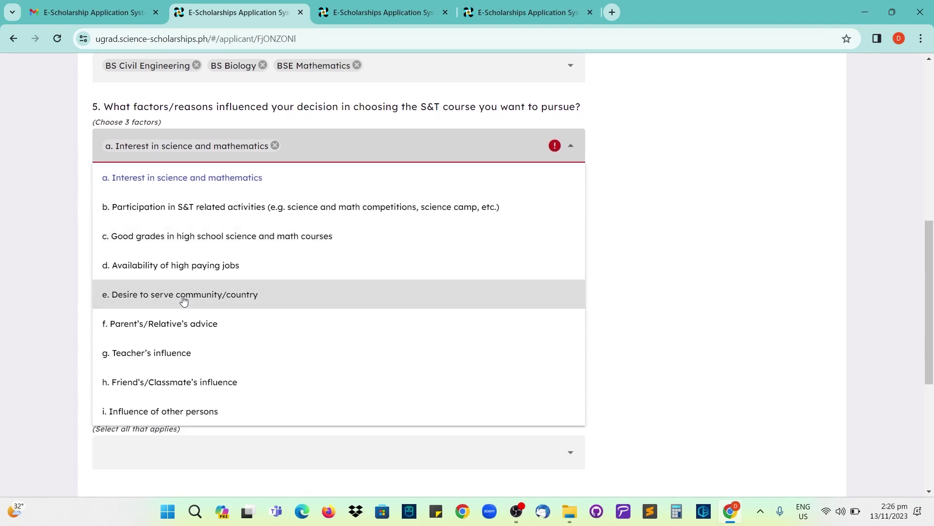
{"action": "left_click", "coordinate": [191, 303]}
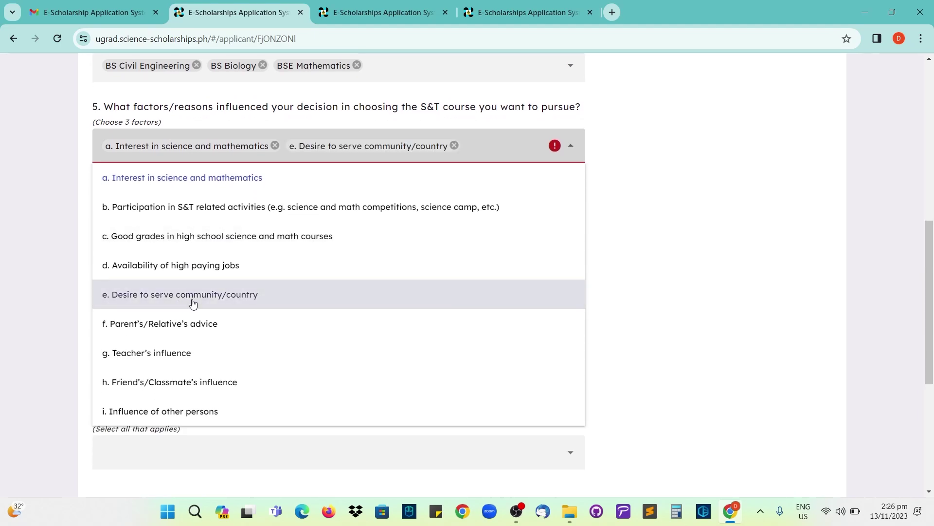
{"action": "left_click", "coordinate": [176, 358]}
{"action": "left_click", "coordinate": [632, 197]}
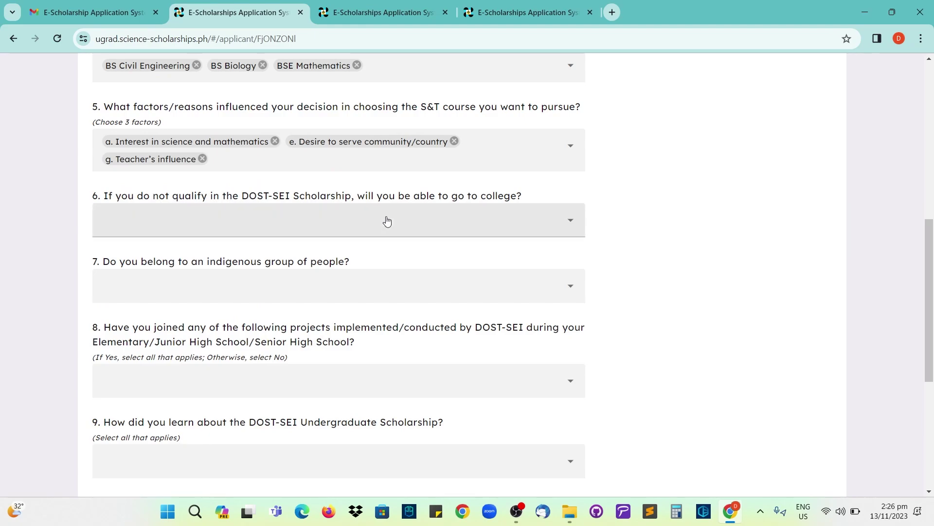
- Answer No to question 6 (college without scholarship) and question 7 (indigenous group)
{"action": "left_click", "coordinate": [358, 223]}
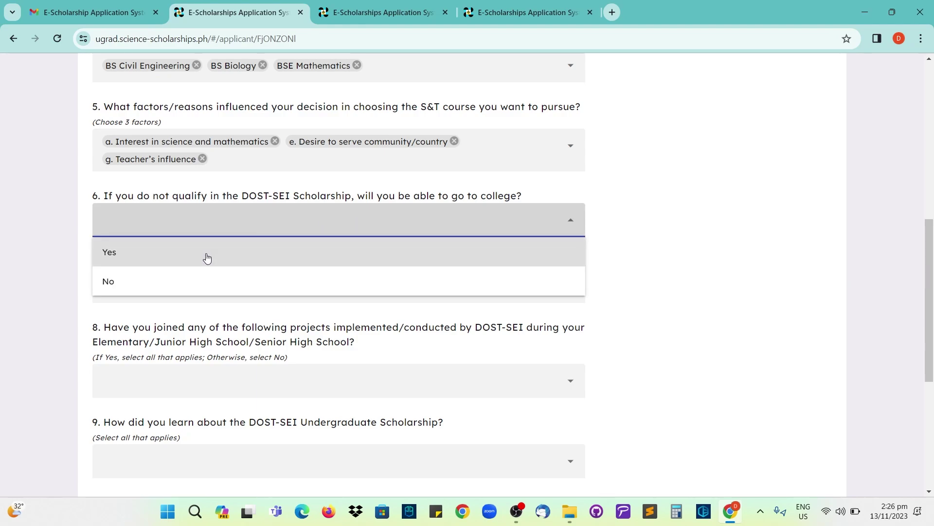
{"action": "left_click", "coordinate": [142, 284]}
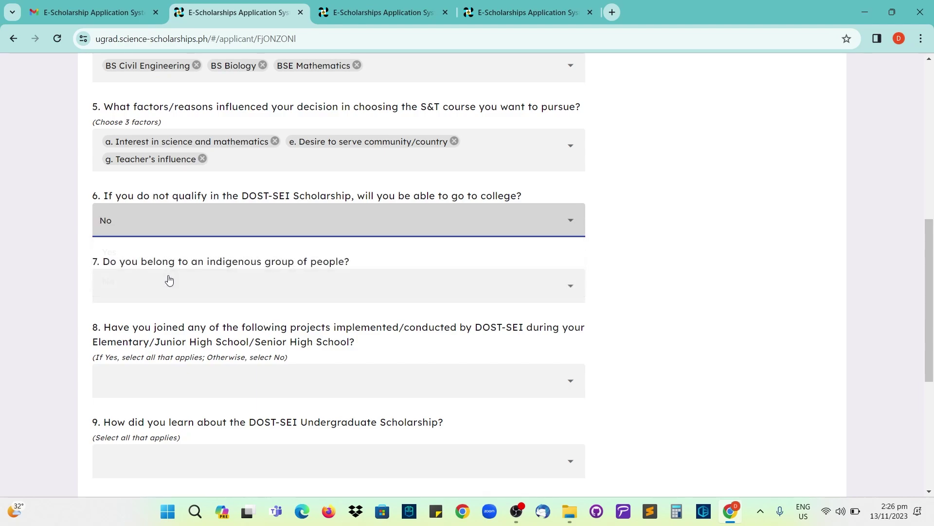
{"action": "left_click", "coordinate": [185, 230]}
{"action": "left_click", "coordinate": [52, 255]}
{"action": "scroll", "coordinate": [99, 258], "scroll_direction": "down", "scroll_amount": 1}
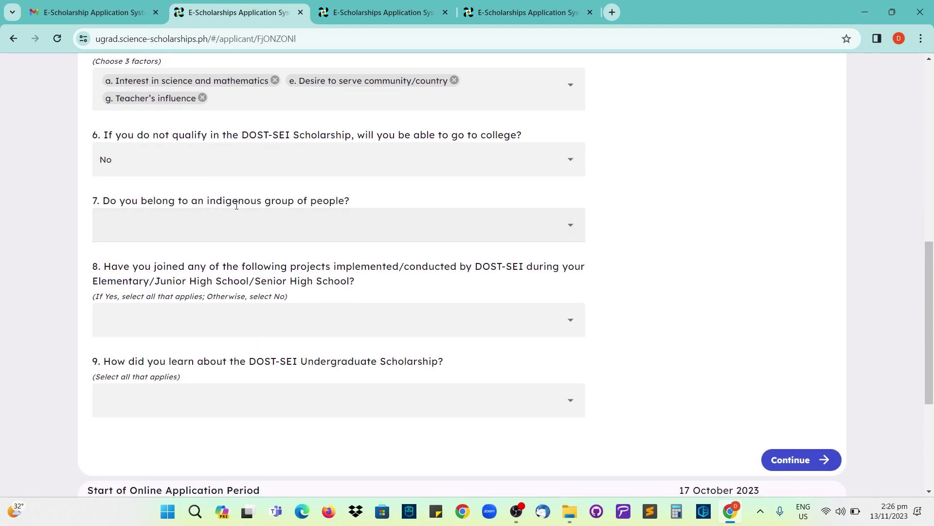
{"action": "left_click", "coordinate": [238, 235]}
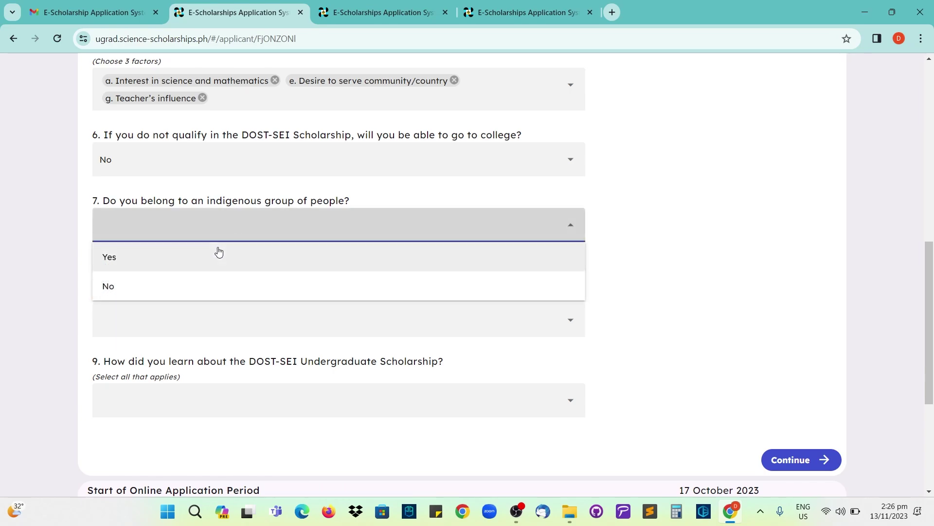
{"action": "left_click", "coordinate": [153, 292]}
{"action": "scroll", "coordinate": [113, 217], "scroll_direction": "down", "scroll_amount": 1}
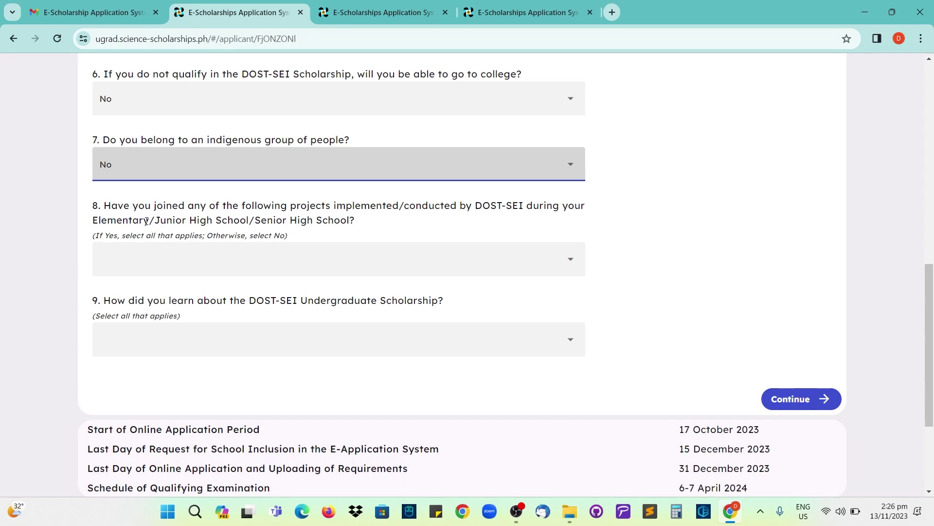
- Select YES Awards and Climate Science Youth Camp as joined DOST-SEI projects in question 8
{"action": "left_click_drag", "start_coordinate": [155, 220], "coordinate": [340, 220]}
{"action": "left_click", "coordinate": [379, 228]}
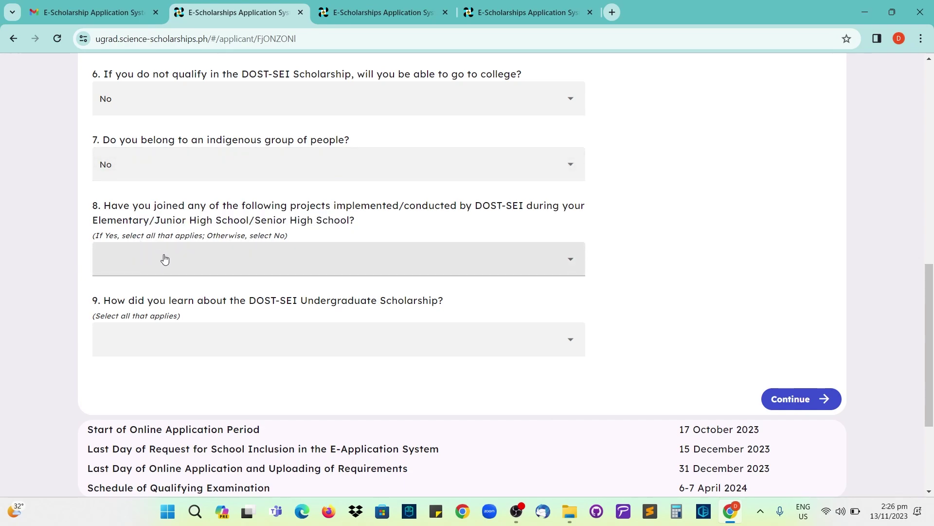
{"action": "left_click", "coordinate": [185, 265]}
{"action": "scroll", "coordinate": [195, 299], "scroll_direction": "up", "scroll_amount": 3}
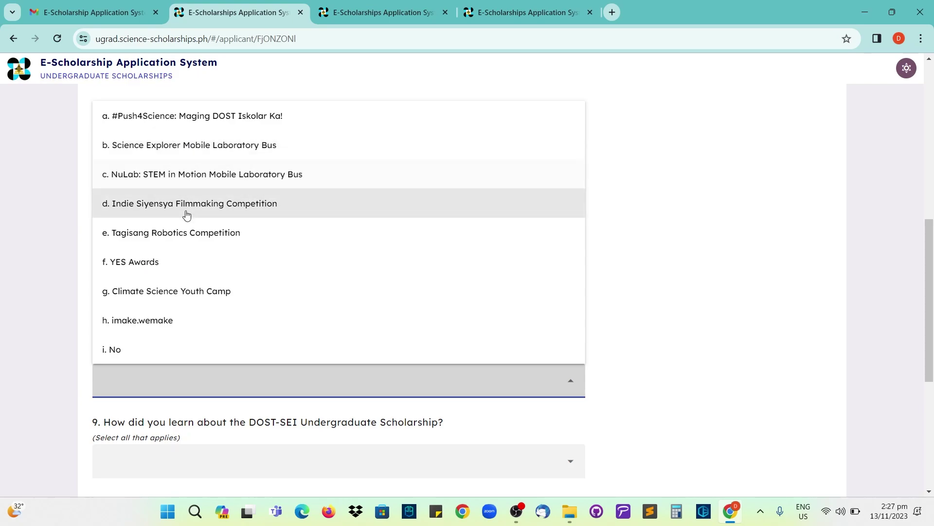
{"action": "left_click", "coordinate": [164, 268]}
{"action": "left_click", "coordinate": [162, 296]}
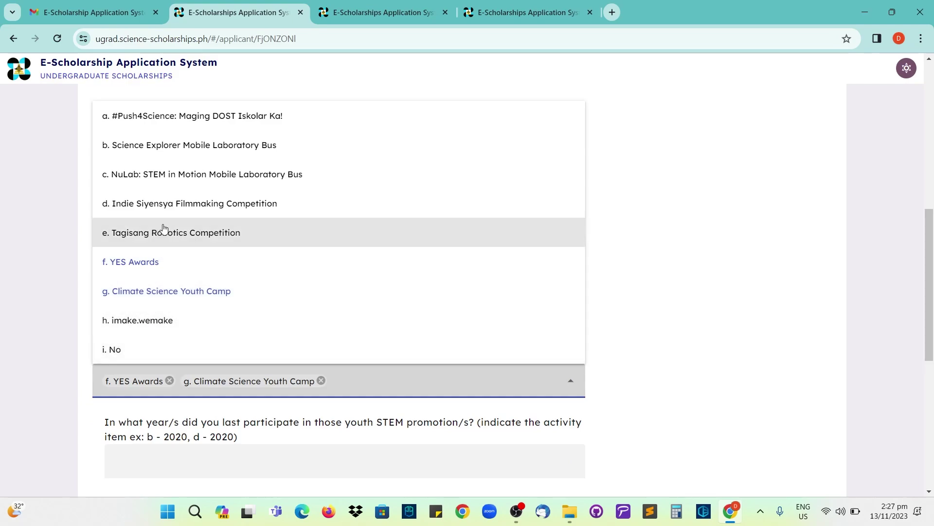
{"action": "left_click", "coordinate": [67, 343]}
- Enter 2019 as the year of last participation
{"action": "scroll", "coordinate": [73, 331], "scroll_direction": "down", "scroll_amount": 2}
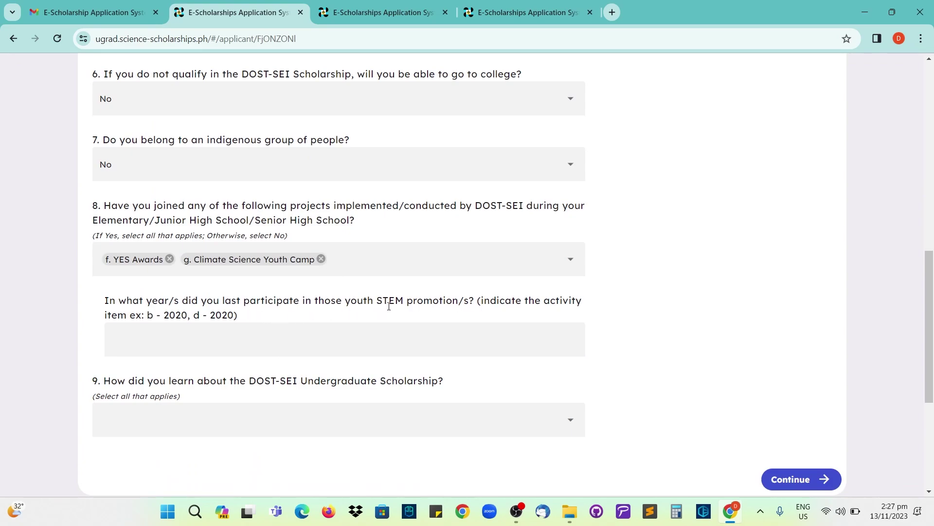
{"action": "left_click", "coordinate": [194, 341]}
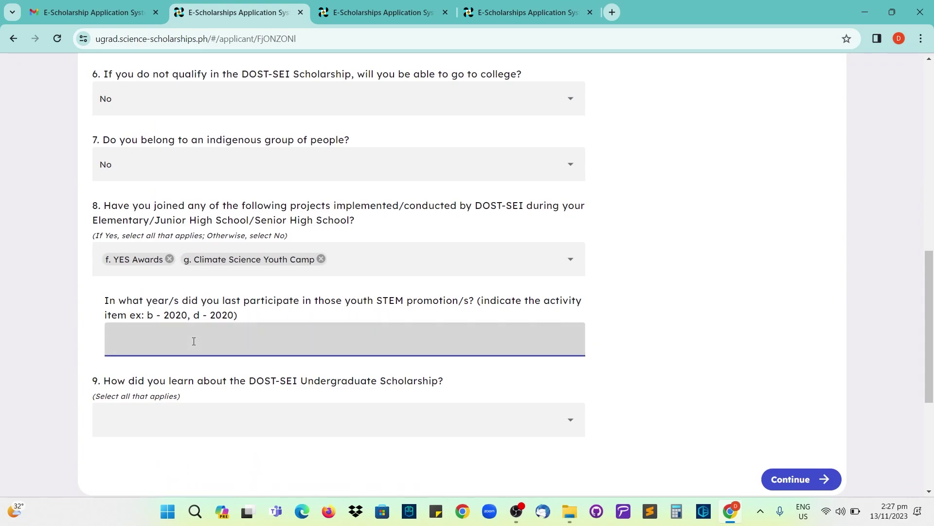
{"action": "type", "text": "20"}
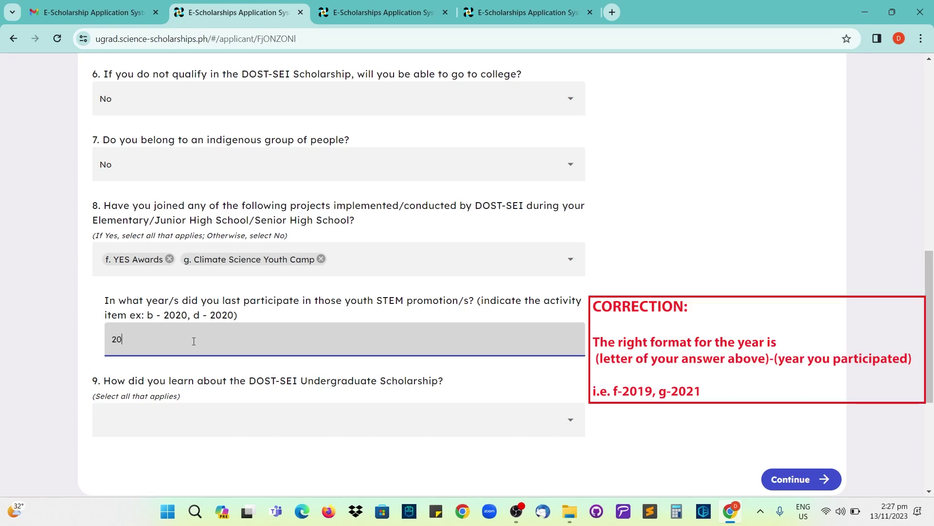
{"action": "type", "text": "209"}
{"action": "key", "text": "BackSpace"}
{"action": "key", "text": "BackSpace"}
{"action": "type", "text": "19"}
{"action": "left_click", "coordinate": [195, 373]}
- Pick SEI Website, Social Media, School/Teacher and Friends for question 9, then Continue
{"action": "scroll", "coordinate": [188, 390], "scroll_direction": "down", "scroll_amount": 1}
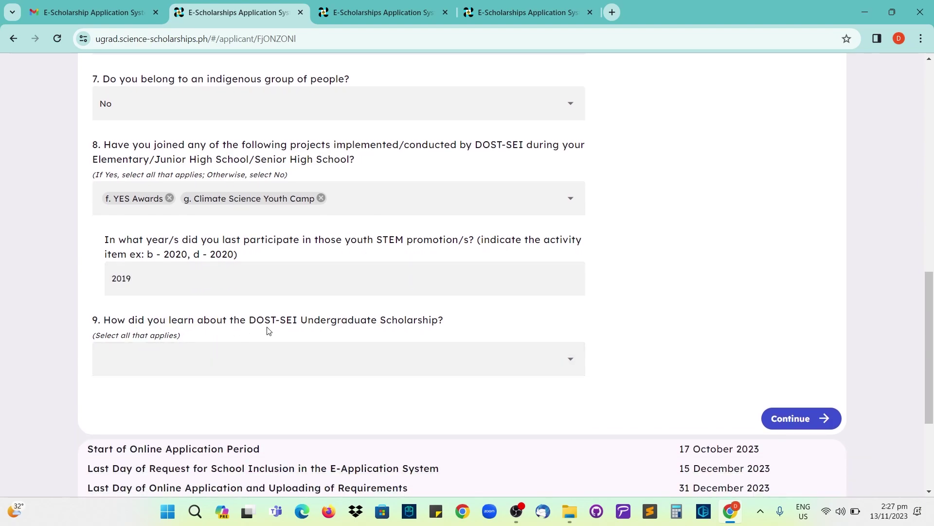
{"action": "scroll", "coordinate": [304, 323], "scroll_direction": "down", "scroll_amount": 1}
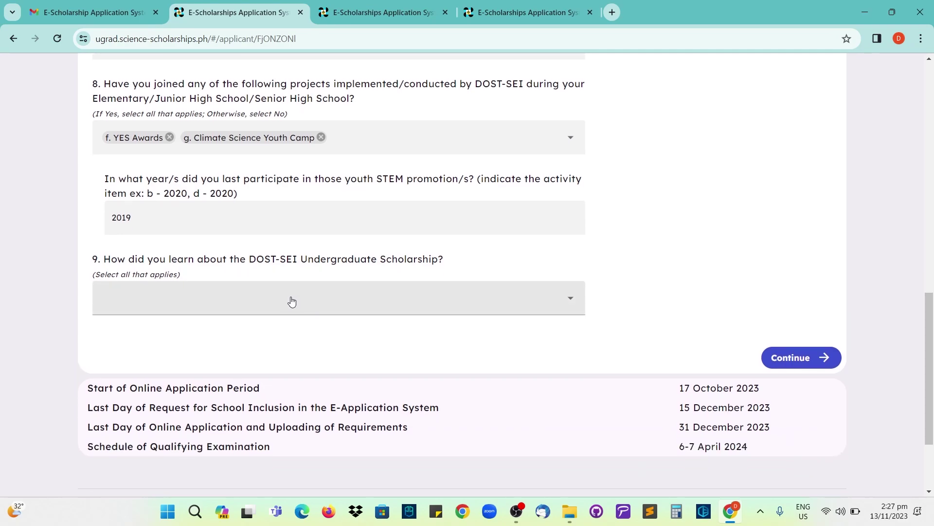
{"action": "left_click", "coordinate": [166, 297]}
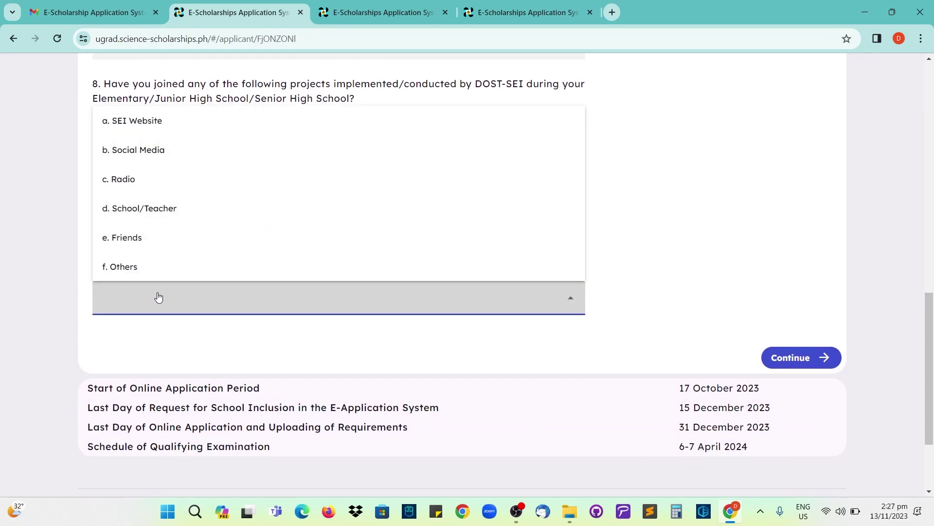
{"action": "scroll", "coordinate": [155, 298], "scroll_direction": "up", "scroll_amount": 1}
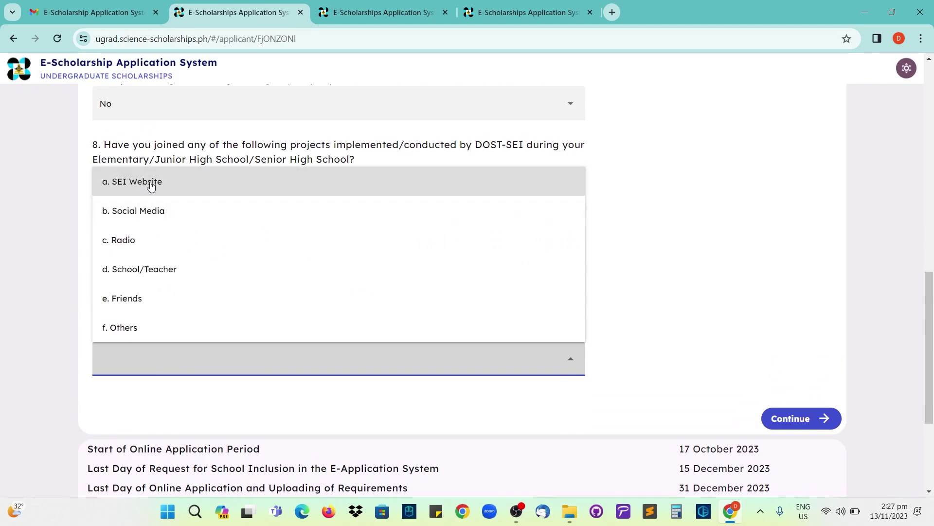
{"action": "left_click", "coordinate": [151, 185]}
{"action": "left_click", "coordinate": [149, 213]}
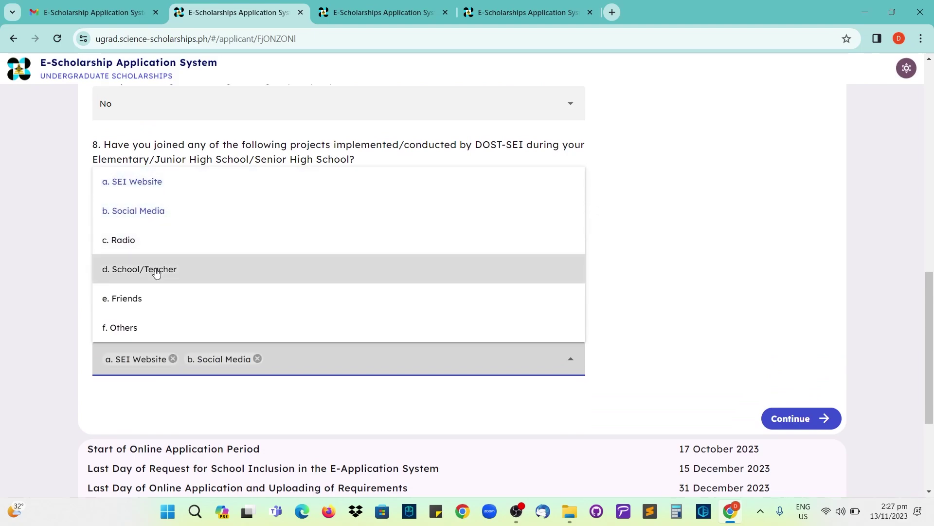
{"action": "left_click", "coordinate": [155, 272]}
{"action": "left_click", "coordinate": [151, 305]}
{"action": "left_click", "coordinate": [431, 399]}
{"action": "scroll", "coordinate": [437, 396], "scroll_direction": "down", "scroll_amount": 1}
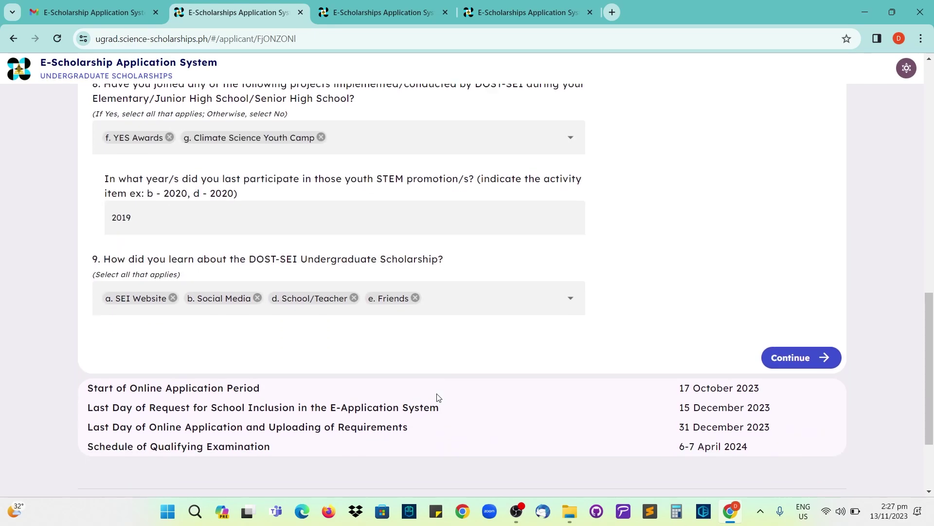
{"action": "left_click", "coordinate": [789, 365]}
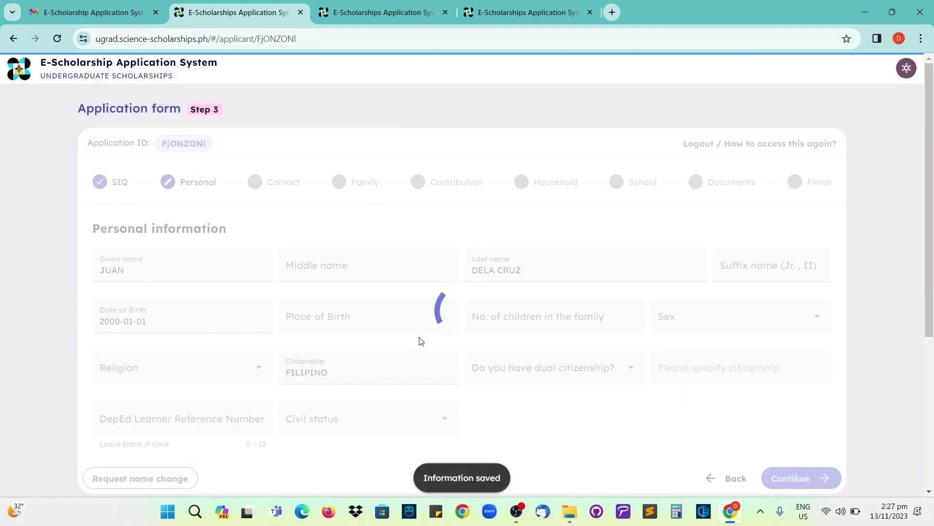
- Scroll the Personal information form and step through its fields with Tab
{"action": "scroll", "coordinate": [187, 225], "scroll_direction": "down", "scroll_amount": 1}
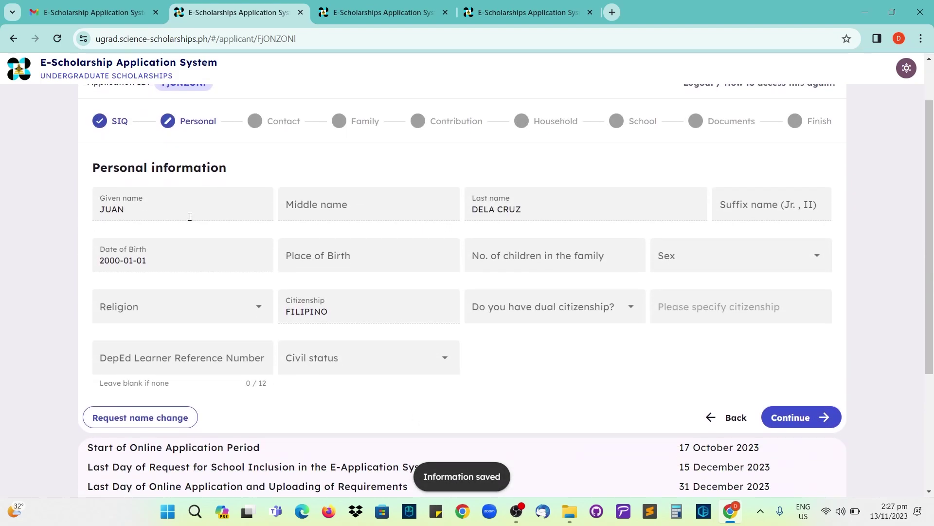
{"action": "scroll", "coordinate": [188, 212], "scroll_direction": "down", "scroll_amount": 1}
{"action": "scroll", "coordinate": [169, 190], "scroll_direction": "up", "scroll_amount": 1}
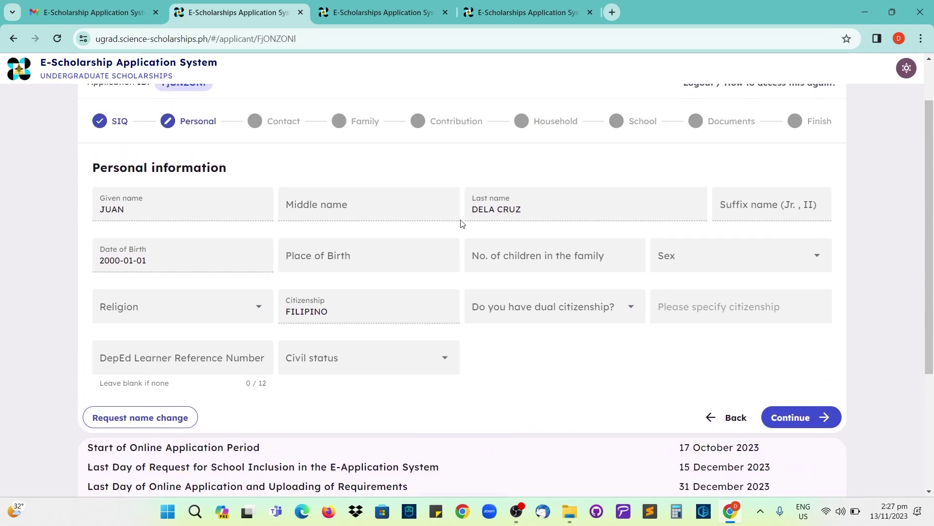
{"action": "key", "text": "Tab"}
{"action": "key", "text": "Tab"}
{"action": "key", "text": "Tab"}
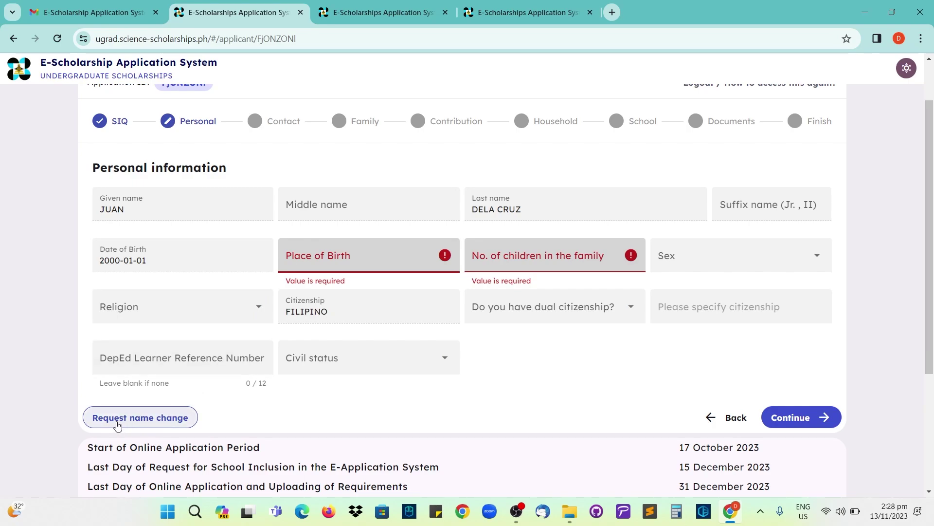
- Open the name or birthday change request, then close it without entering a reason
{"action": "left_click", "coordinate": [145, 419]}
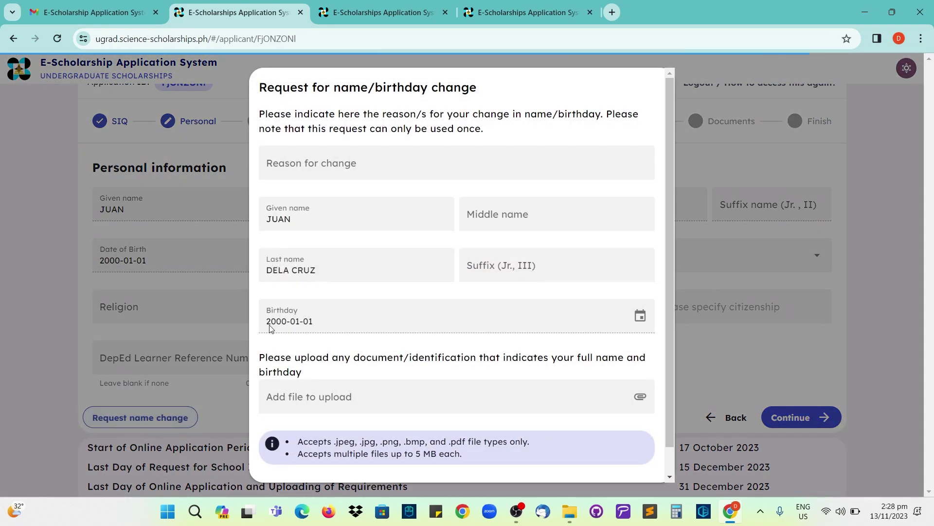
{"action": "left_click", "coordinate": [328, 164]}
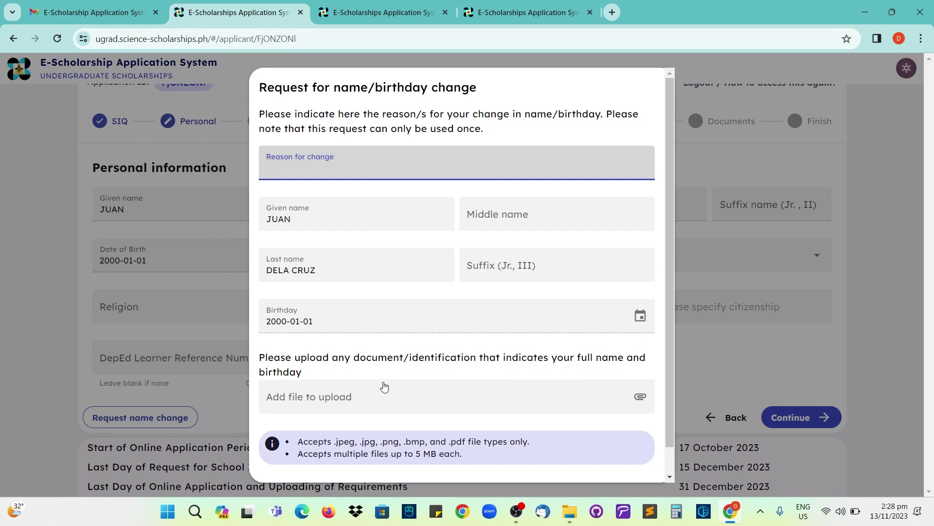
{"action": "scroll", "coordinate": [513, 428], "scroll_direction": "down", "scroll_amount": 1}
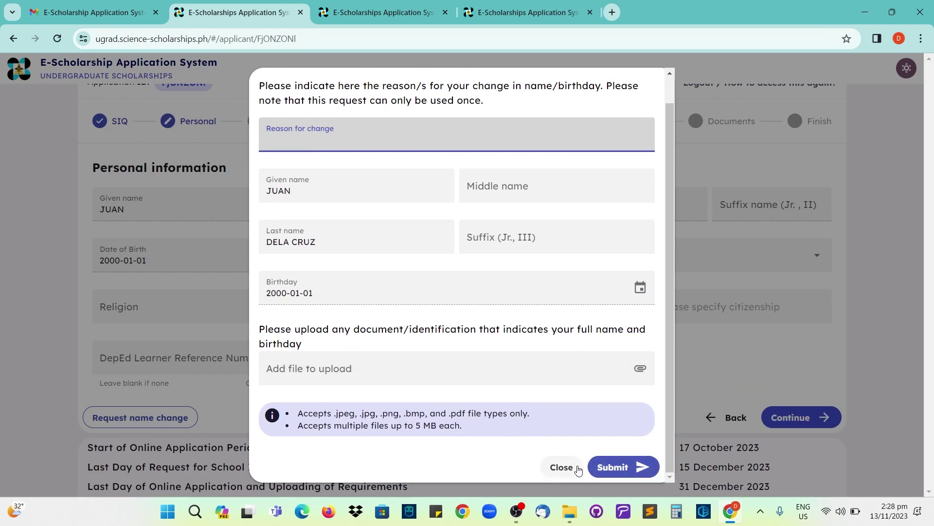
{"action": "left_click", "coordinate": [578, 469]}
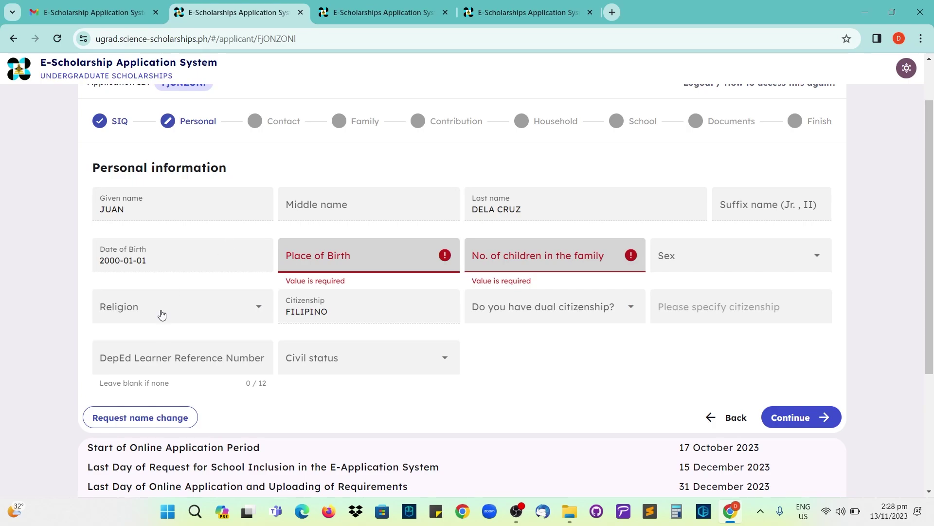
- Enter place of birth 'CAGAYAN DE oro' and set number of children to 1
{"action": "left_click", "coordinate": [340, 257]}
{"action": "type", "text": "CAGAYAN DE o"}
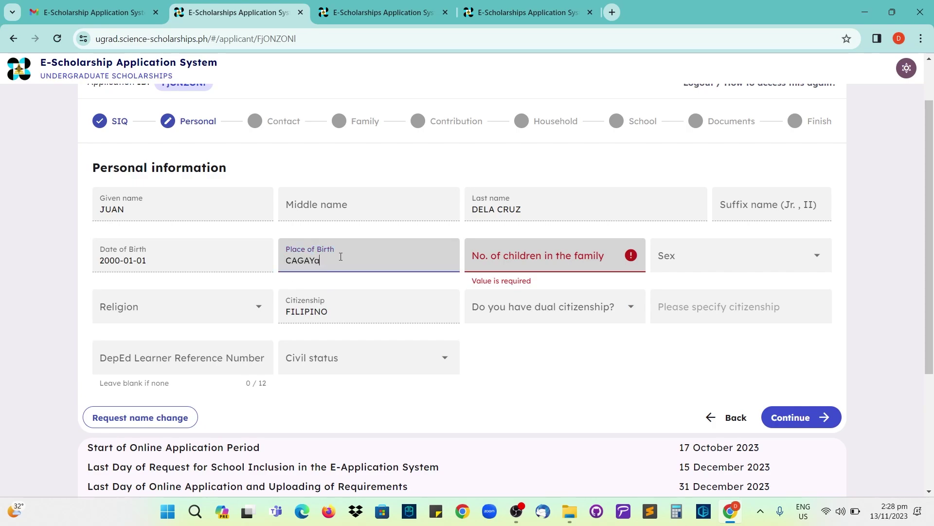
{"action": "type", "text": "ro"}
{"action": "left_click", "coordinate": [609, 258]}
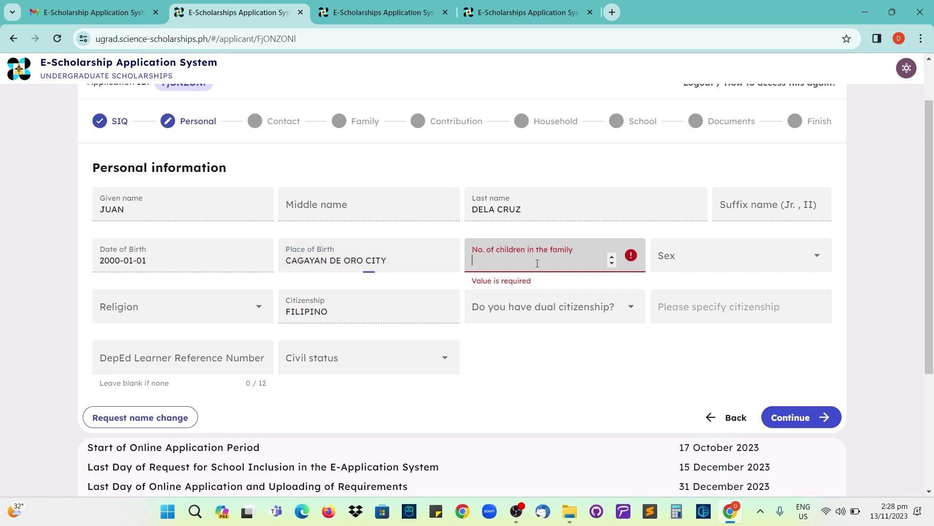
{"action": "left_click", "coordinate": [612, 256]}
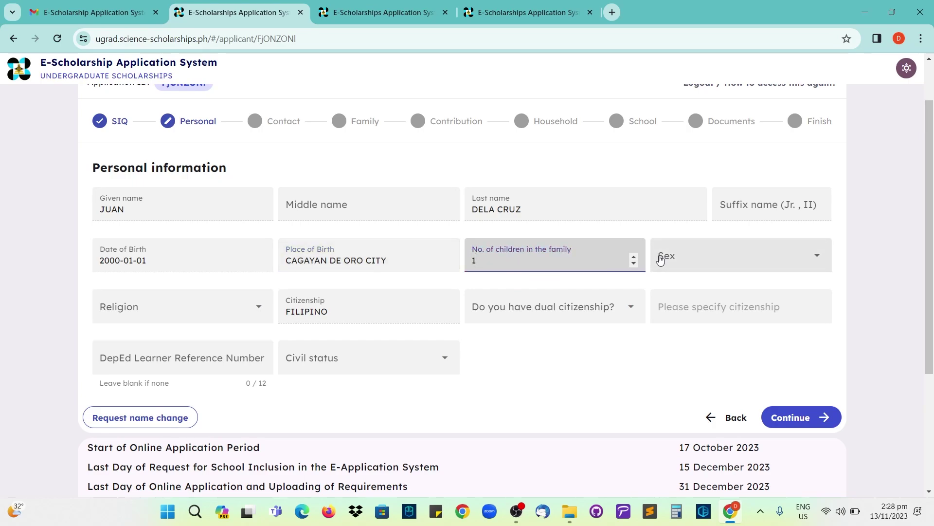
- Set sex to Male, religion to Roman Catholic, and dual citizenship to No
{"action": "left_click", "coordinate": [702, 264]}
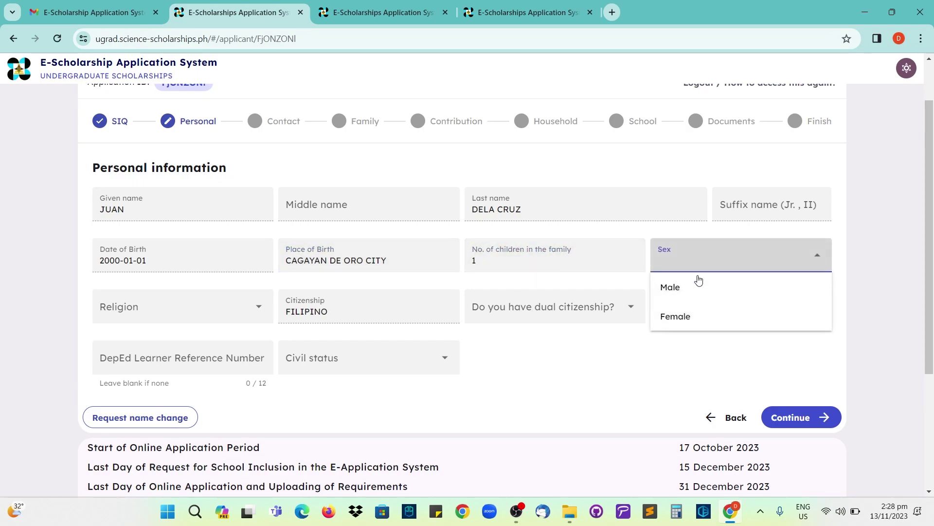
{"action": "left_click", "coordinate": [695, 288]}
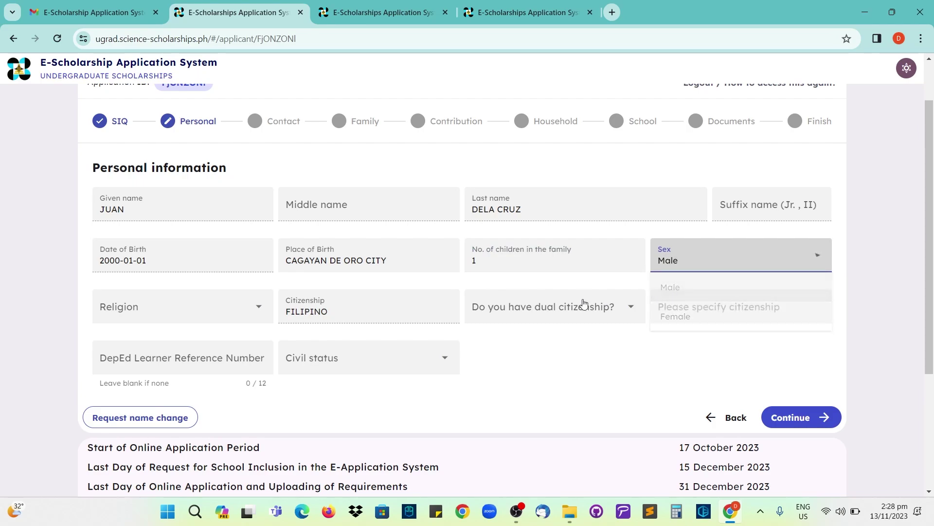
{"action": "left_click", "coordinate": [235, 313]}
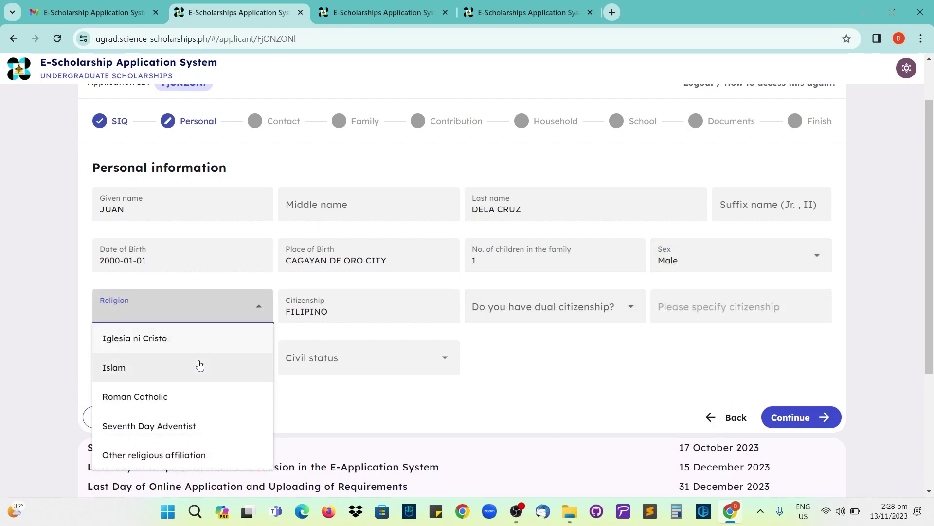
{"action": "left_click", "coordinate": [175, 397]}
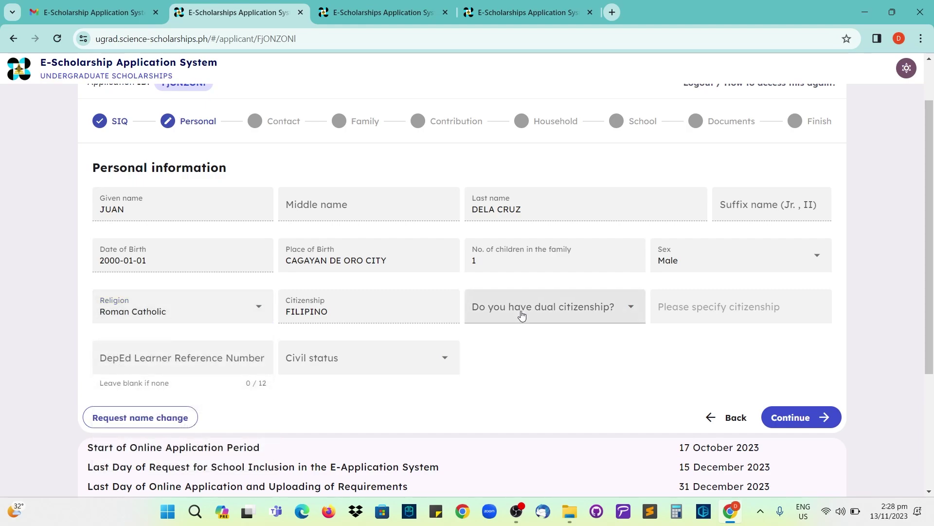
{"action": "left_click", "coordinate": [568, 314]}
{"action": "left_click", "coordinate": [505, 372]}
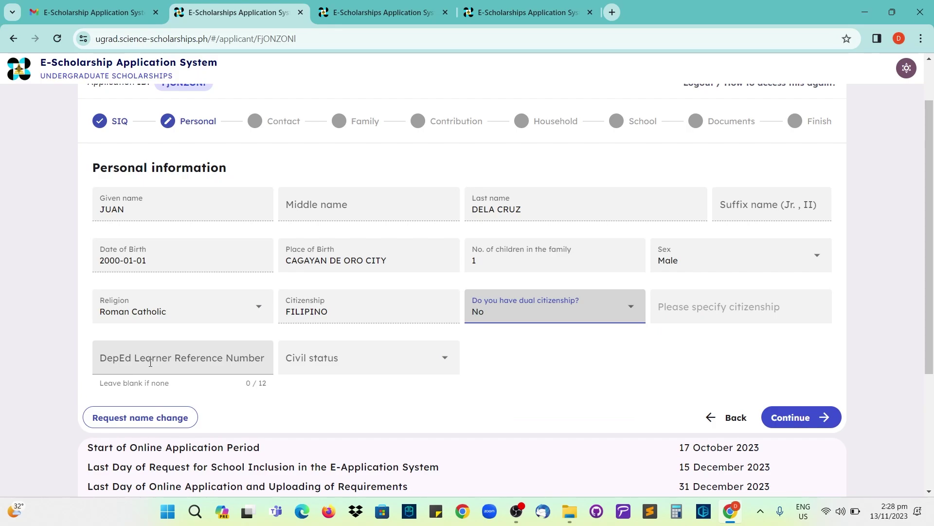
- Leave the learner reference number blank, set civil status to Single, and save personal info
{"action": "left_click", "coordinate": [203, 360]}
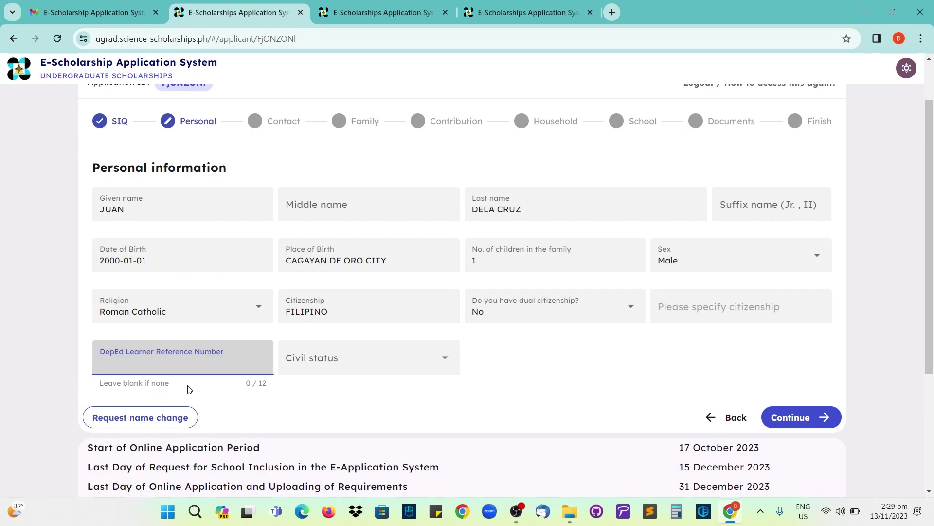
{"action": "left_click", "coordinate": [214, 384]}
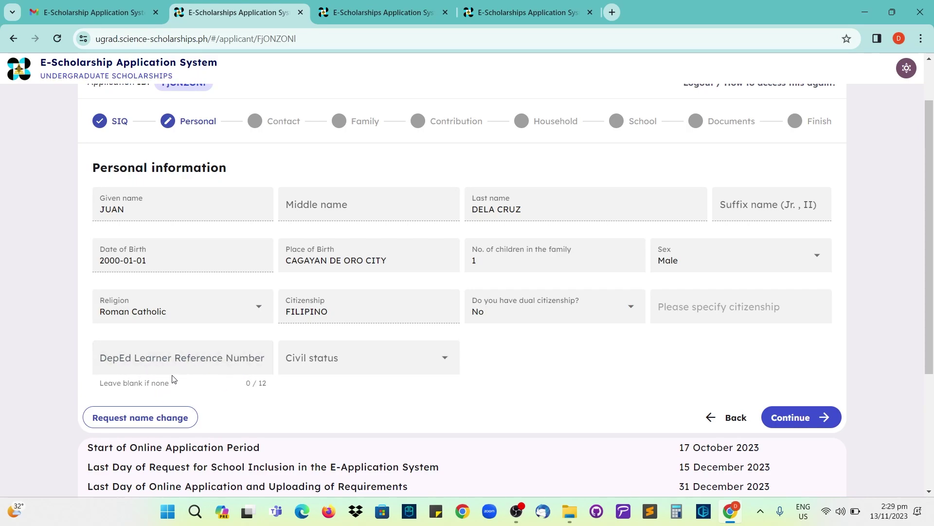
{"action": "left_click", "coordinate": [165, 363]}
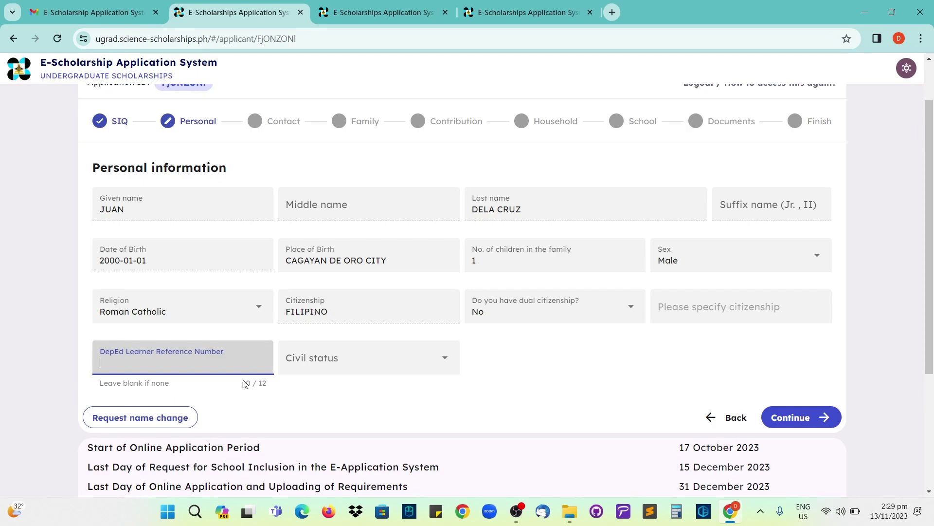
{"action": "left_click", "coordinate": [317, 361]}
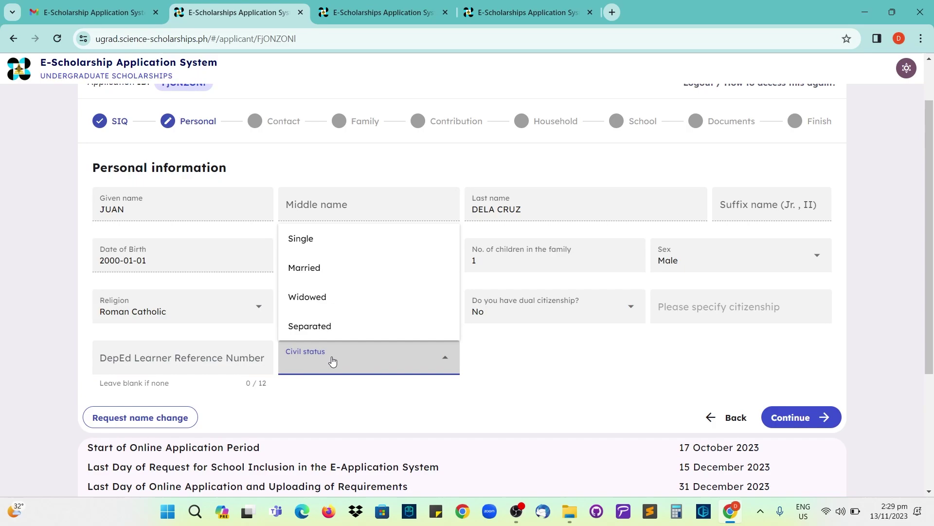
{"action": "left_click", "coordinate": [341, 244]}
{"action": "left_click", "coordinate": [563, 381]}
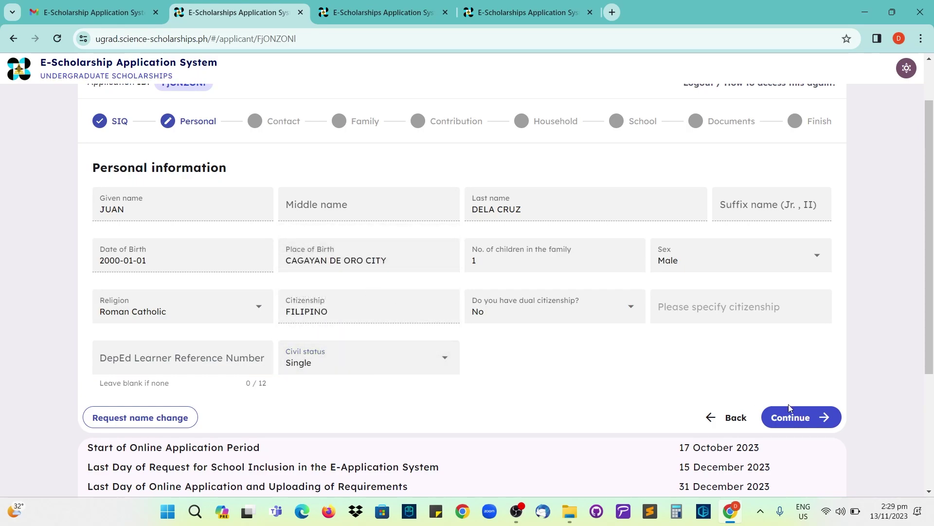
{"action": "left_click", "coordinate": [796, 419]}
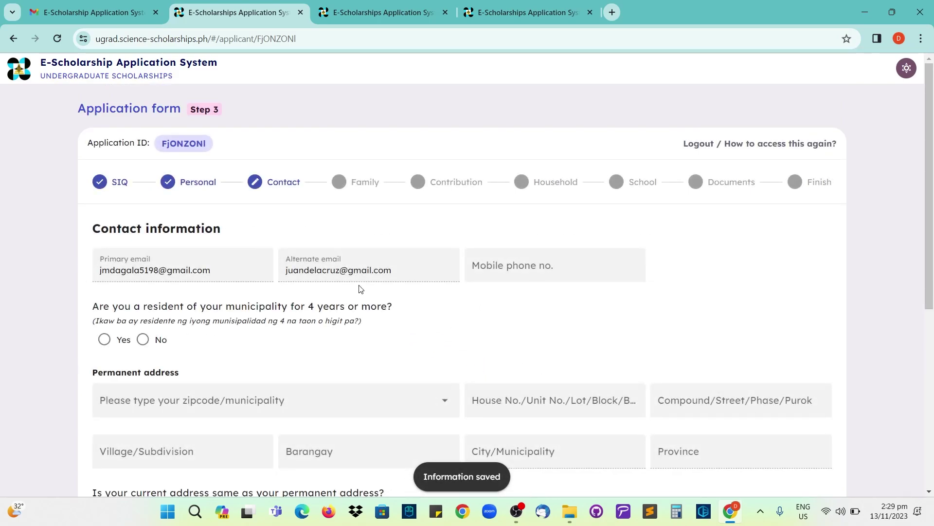
- Enter the applicant's mobile phone number in the contact section
{"action": "scroll", "coordinate": [359, 288], "scroll_direction": "down", "scroll_amount": 1}
{"action": "scroll", "coordinate": [214, 131], "scroll_direction": "up", "scroll_amount": 1}
{"action": "scroll", "coordinate": [190, 160], "scroll_direction": "down", "scroll_amount": 1}
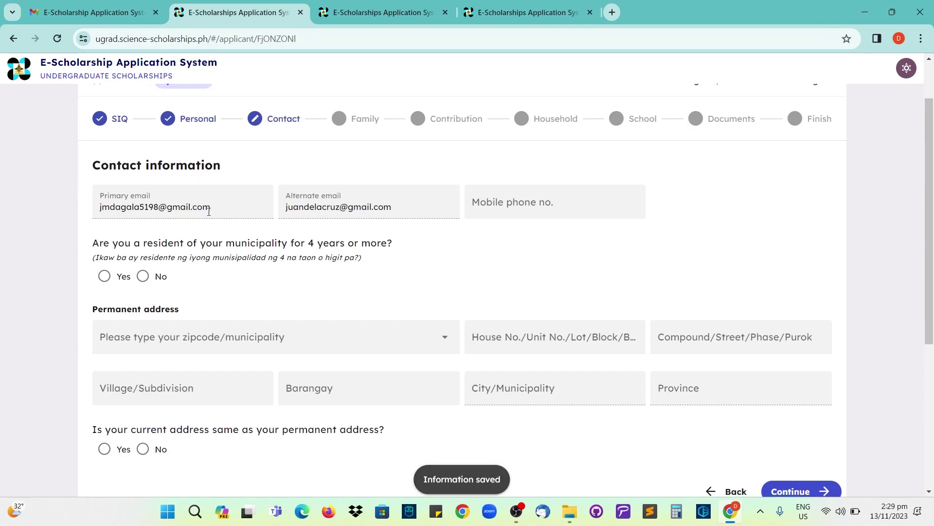
{"action": "scroll", "coordinate": [195, 206], "scroll_direction": "down", "scroll_amount": 1}
{"action": "left_click_drag", "start_coordinate": [159, 149], "coordinate": [362, 154]}
{"action": "left_click", "coordinate": [510, 148]}
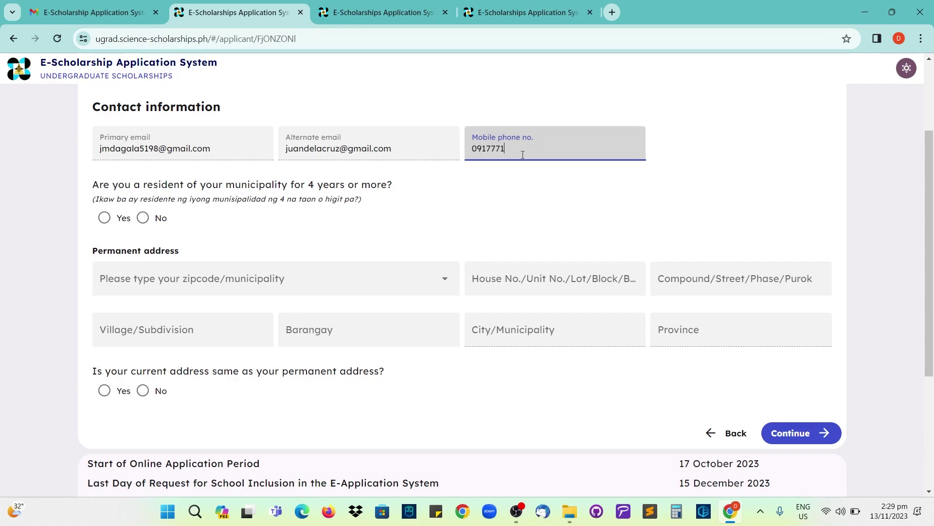
{"action": "left_click", "coordinate": [203, 220]}
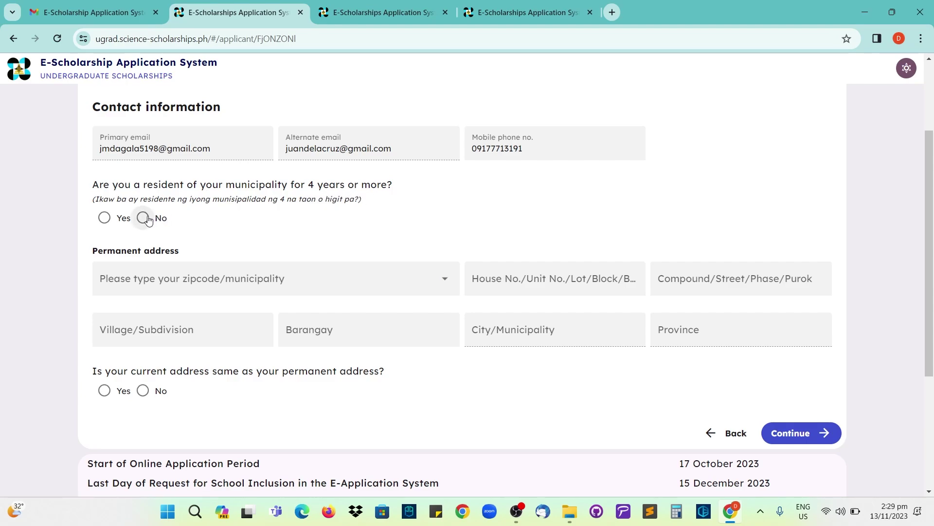
- Answer Yes to having lived in the municipality for 4 years or more
{"action": "left_click", "coordinate": [107, 223]}
{"action": "left_click", "coordinate": [143, 224]}
{"action": "left_click", "coordinate": [106, 220]}
{"action": "scroll", "coordinate": [139, 229], "scroll_direction": "down", "scroll_amount": 1}
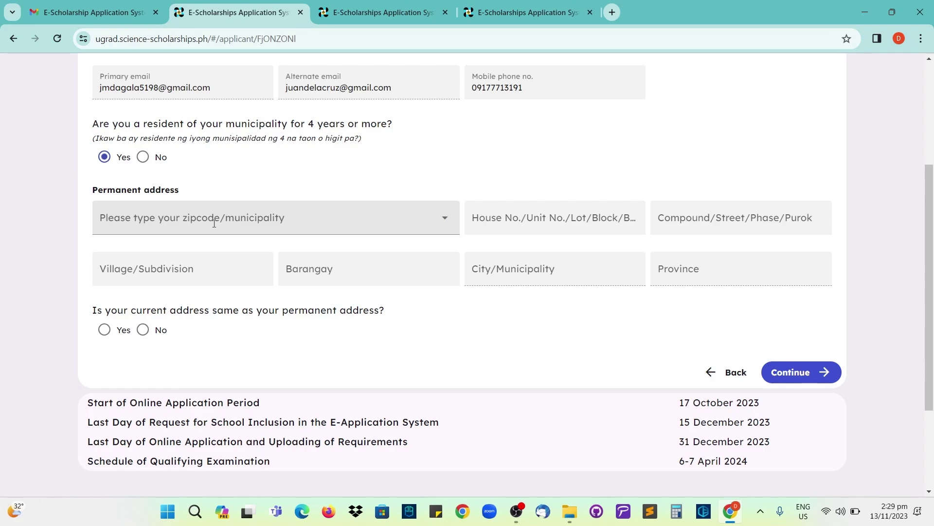
- Search zipcode 9000 and pick the matching Carmen barangay entry for the permanent address
{"action": "left_click", "coordinate": [186, 221]}
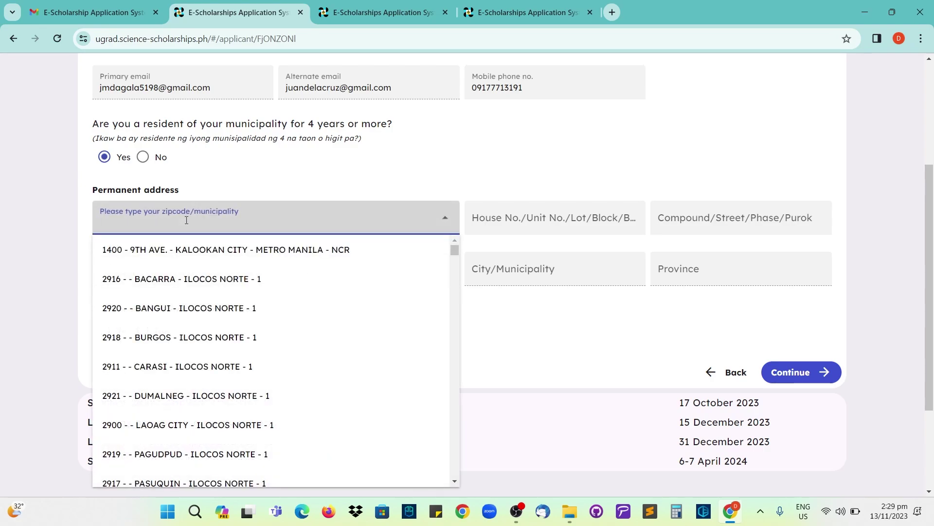
{"action": "type", "text": "9000"}
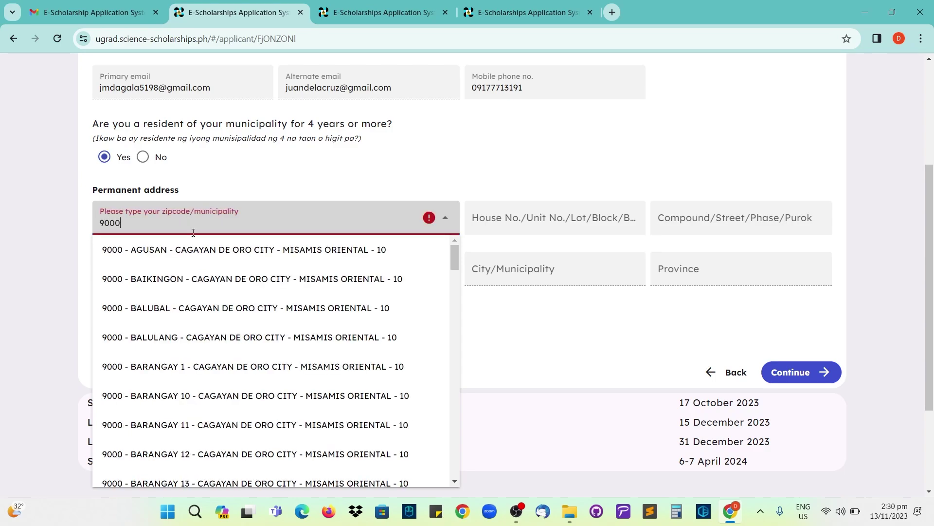
{"action": "scroll", "coordinate": [194, 246], "scroll_direction": "down", "scroll_amount": 15}
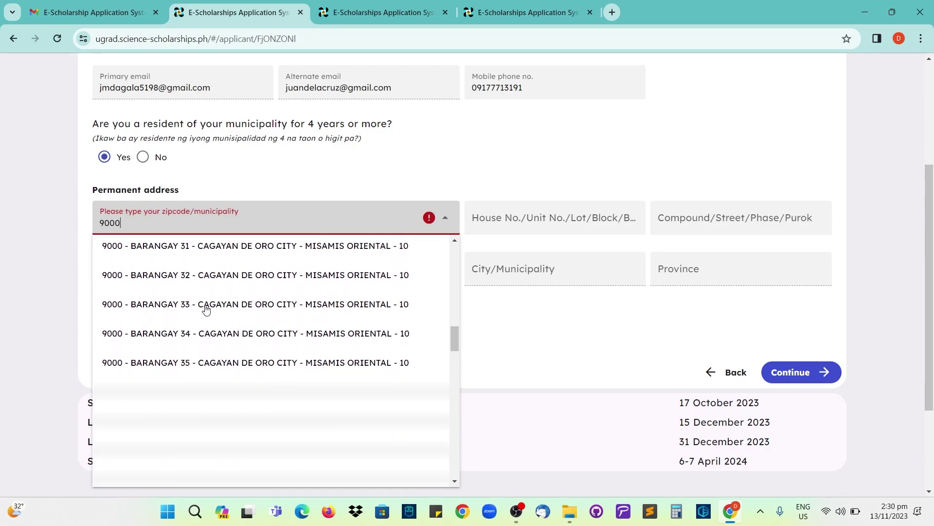
{"action": "scroll", "coordinate": [207, 311], "scroll_direction": "down", "scroll_amount": 10}
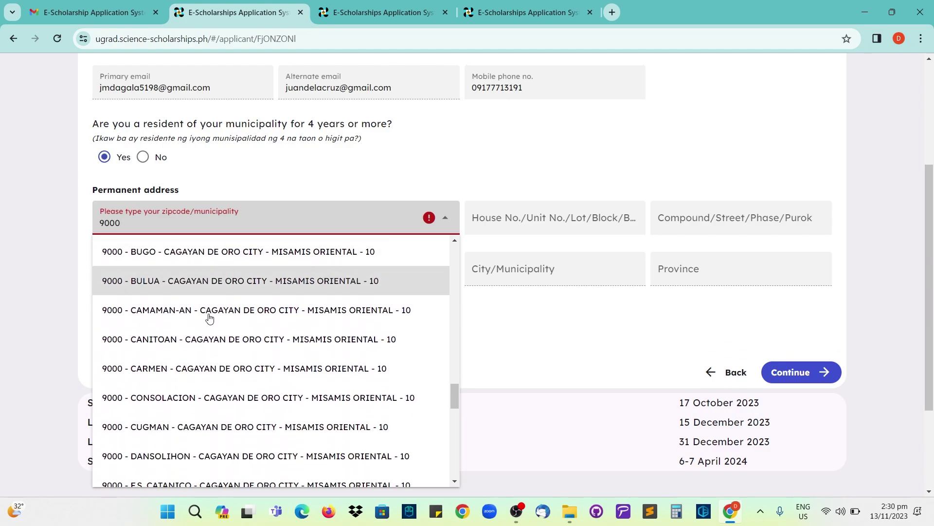
{"action": "left_click", "coordinate": [111, 370]}
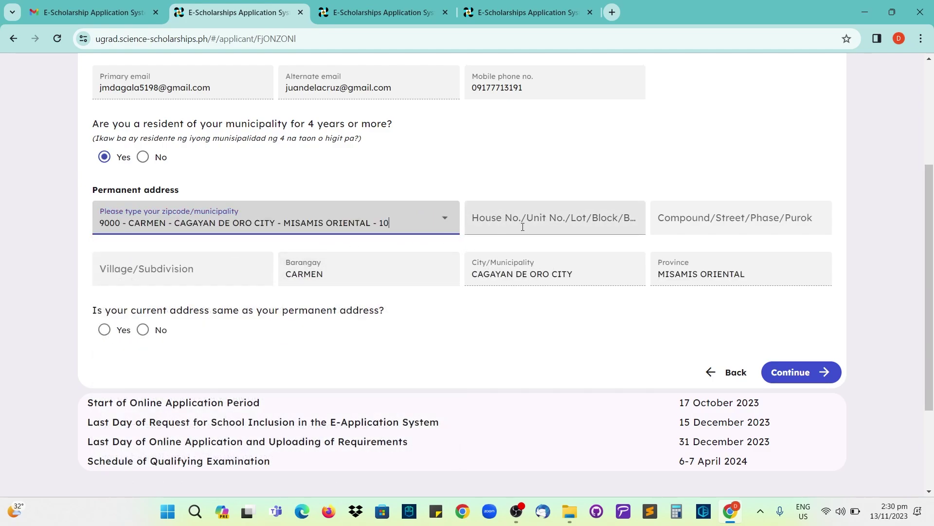
- Leave house, street and village blank, mark current address as the same, and save
{"action": "left_click", "coordinate": [560, 220]}
{"action": "left_click", "coordinate": [717, 223]}
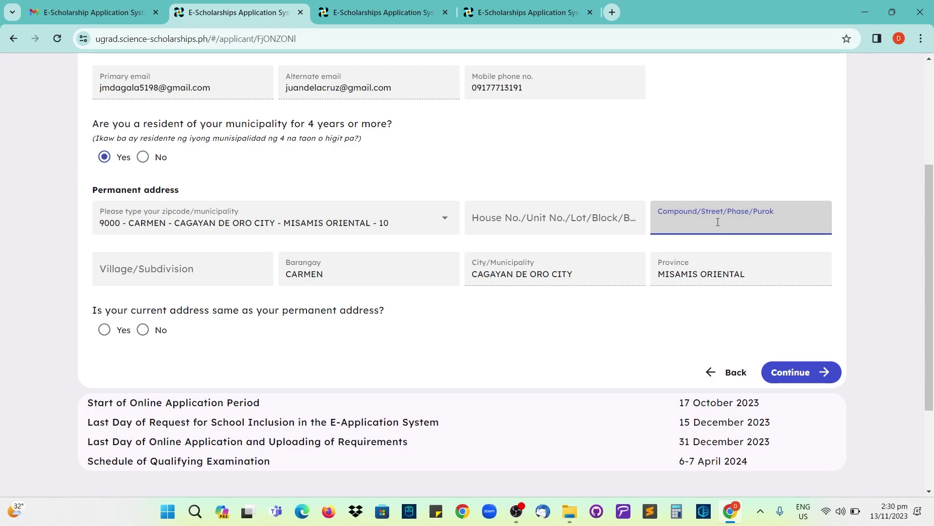
{"action": "left_click", "coordinate": [199, 276]}
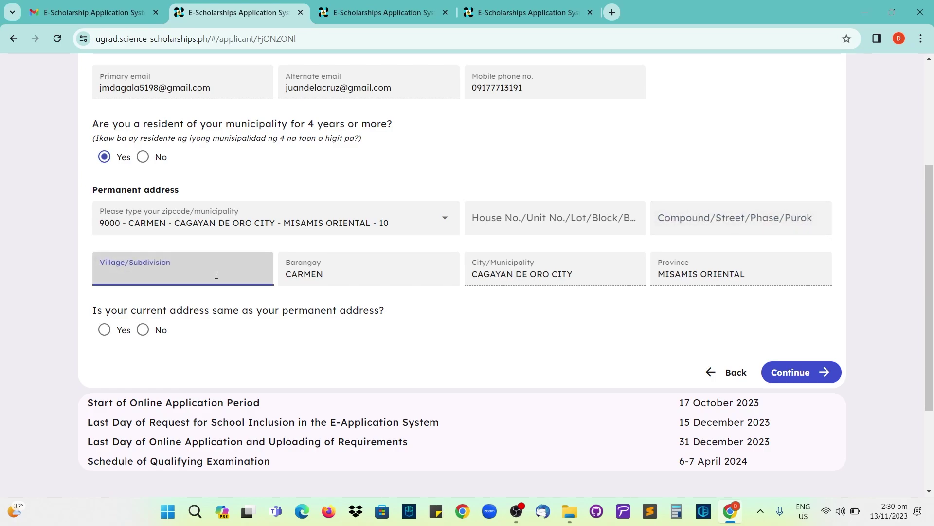
{"action": "left_click", "coordinate": [446, 319]}
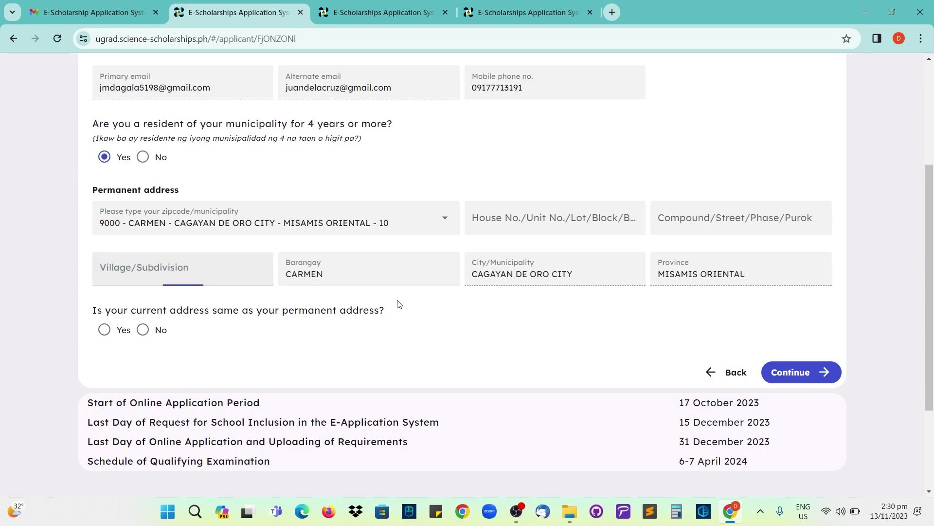
{"action": "left_click", "coordinate": [399, 276]}
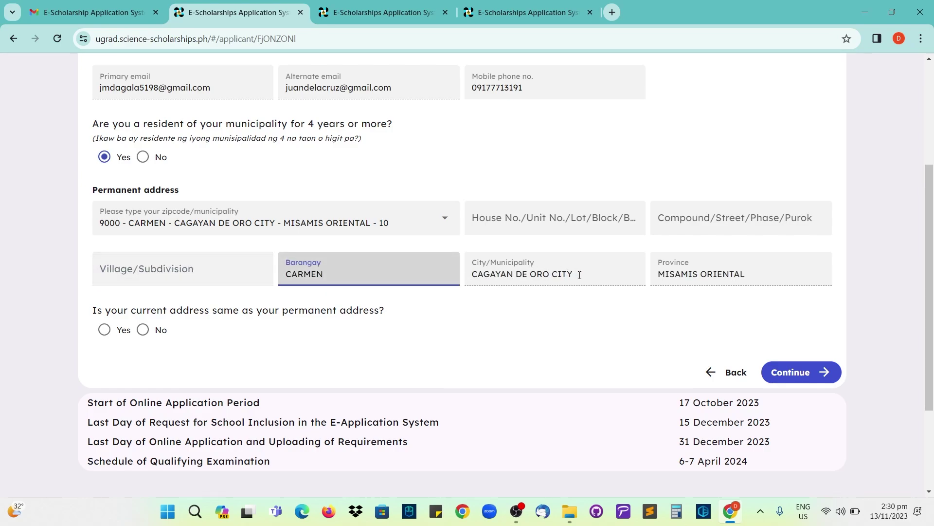
{"action": "left_click", "coordinate": [693, 268]}
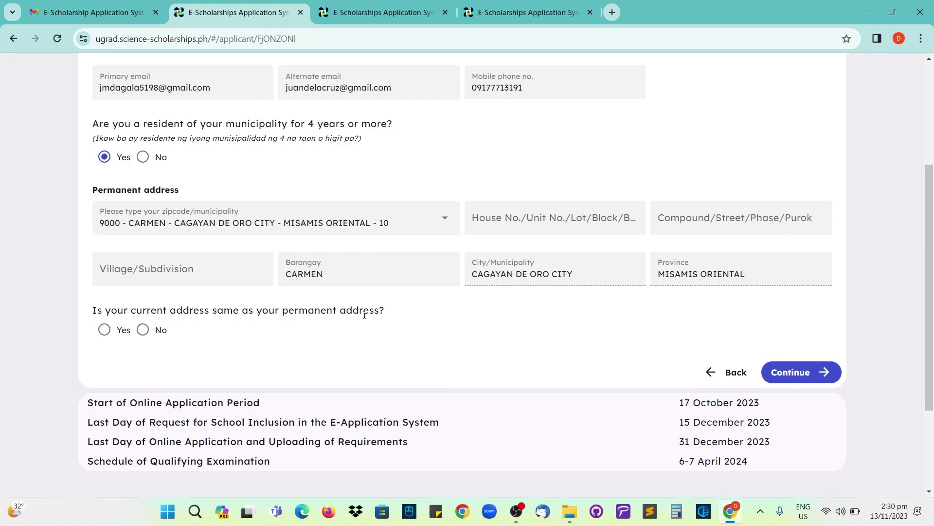
{"action": "left_click", "coordinate": [104, 330]}
{"action": "left_click", "coordinate": [793, 373]}
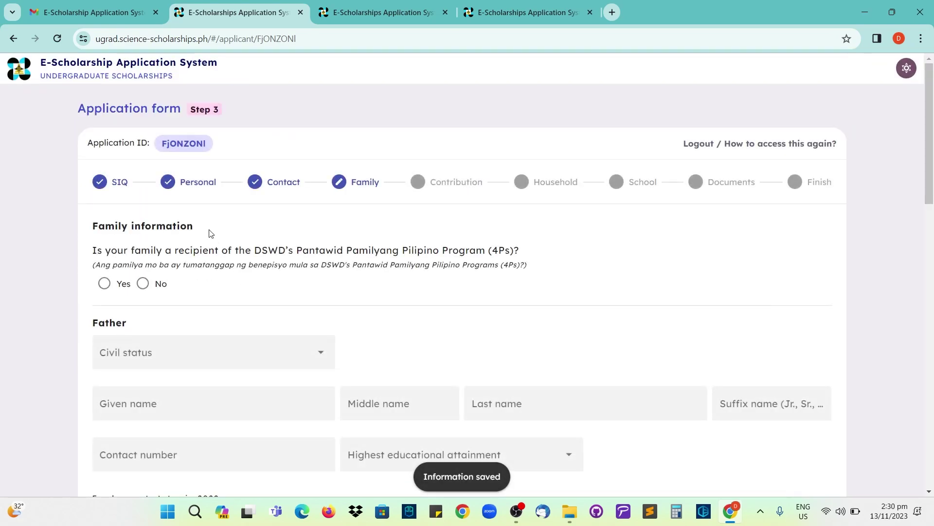
- Mark the family as not a 4Ps recipient, switching the answer from Yes to No
{"action": "scroll", "coordinate": [184, 241], "scroll_direction": "down", "scroll_amount": 1}
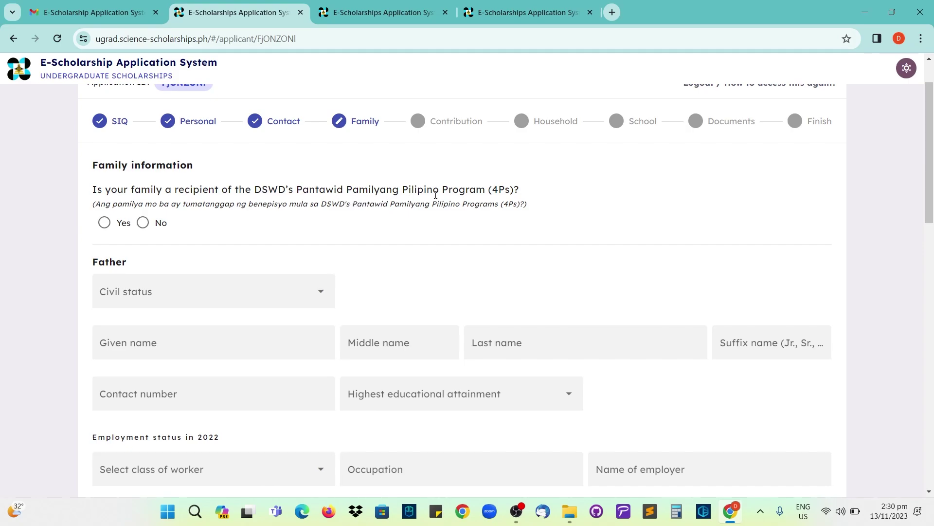
{"action": "double_click", "coordinate": [494, 191]}
{"action": "left_click", "coordinate": [256, 225]}
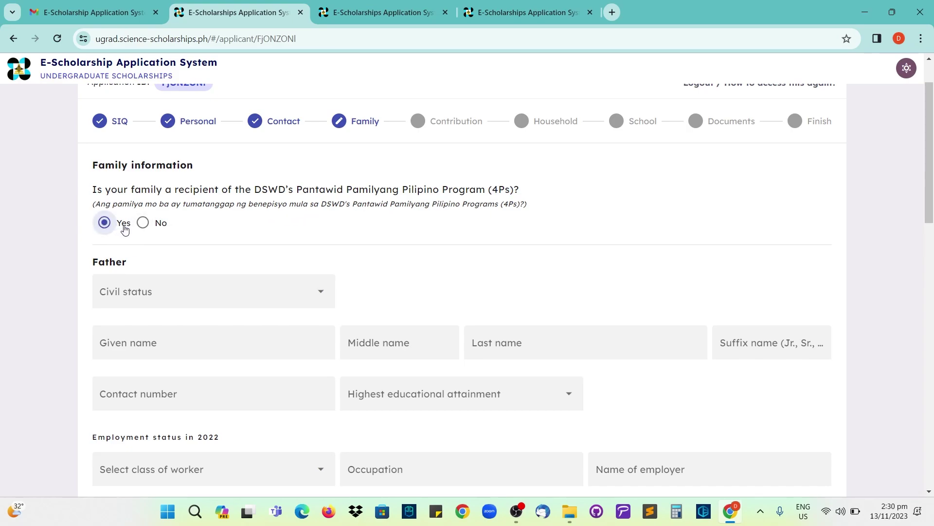
{"action": "left_click", "coordinate": [141, 228]}
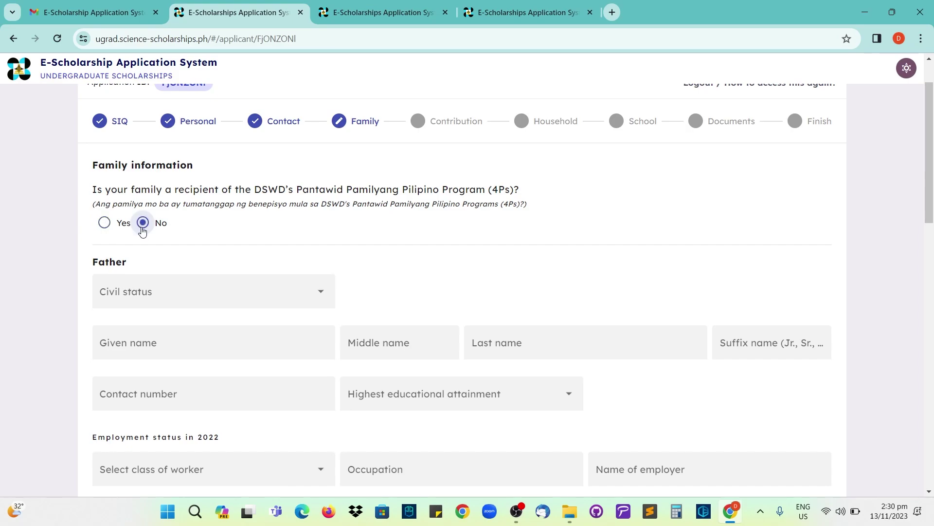
{"action": "scroll", "coordinate": [190, 234], "scroll_direction": "down", "scroll_amount": 1}
{"action": "scroll", "coordinate": [190, 235], "scroll_direction": "down", "scroll_amount": 2}
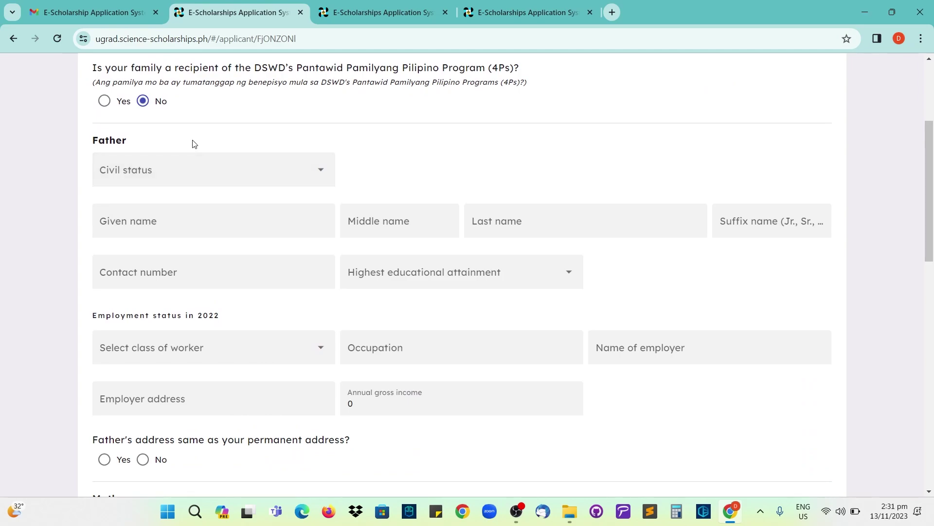
{"action": "scroll", "coordinate": [190, 151], "scroll_direction": "down", "scroll_amount": 8}
{"action": "scroll", "coordinate": [188, 158], "scroll_direction": "up", "scroll_amount": 8}
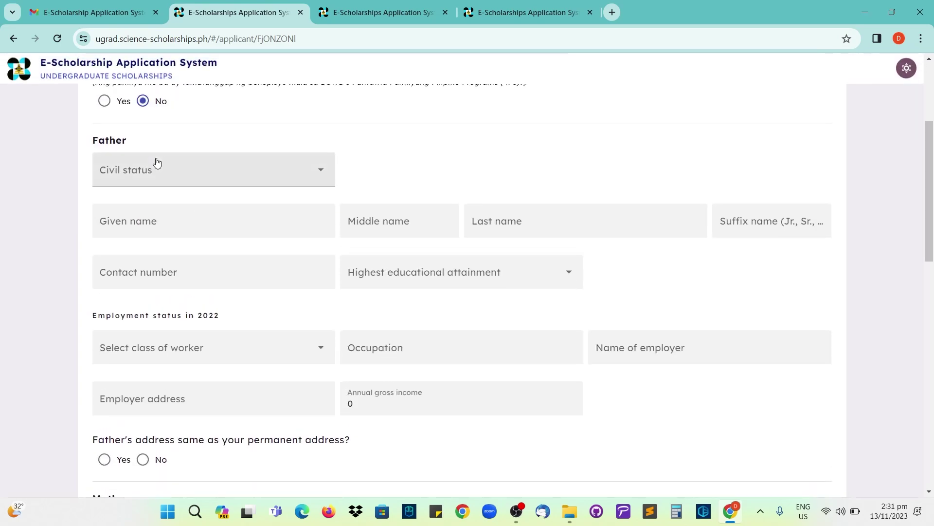
{"action": "scroll", "coordinate": [149, 168], "scroll_direction": "up", "scroll_amount": 1}
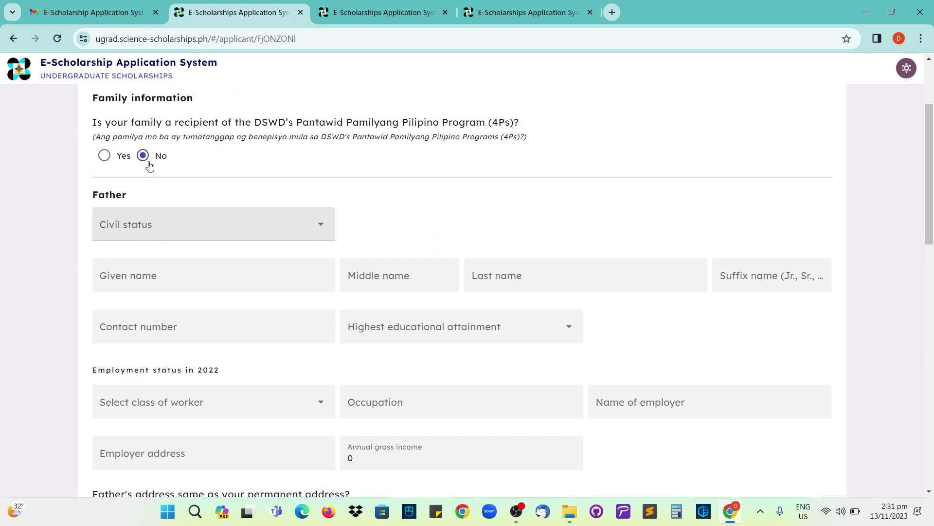
- Set the father's civil status to Married and enter his given and last names
{"action": "left_click", "coordinate": [137, 220]}
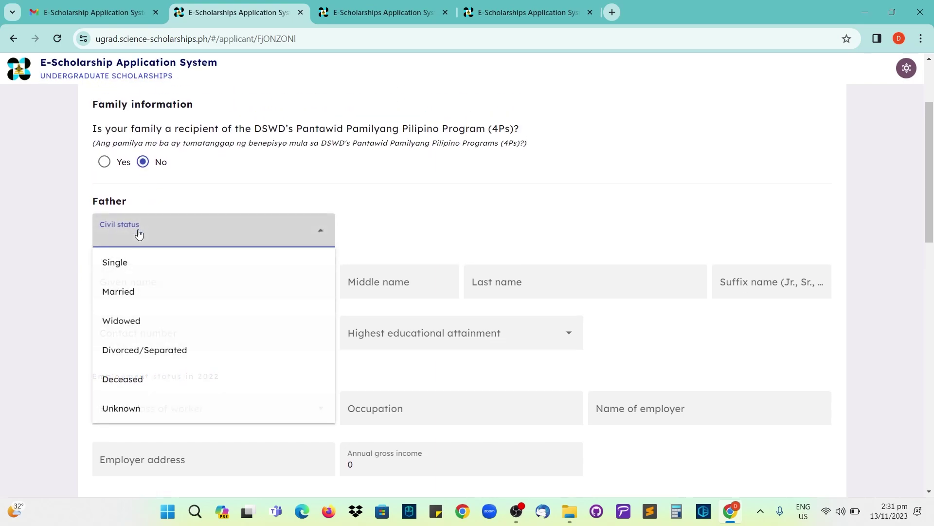
{"action": "left_click", "coordinate": [138, 291]}
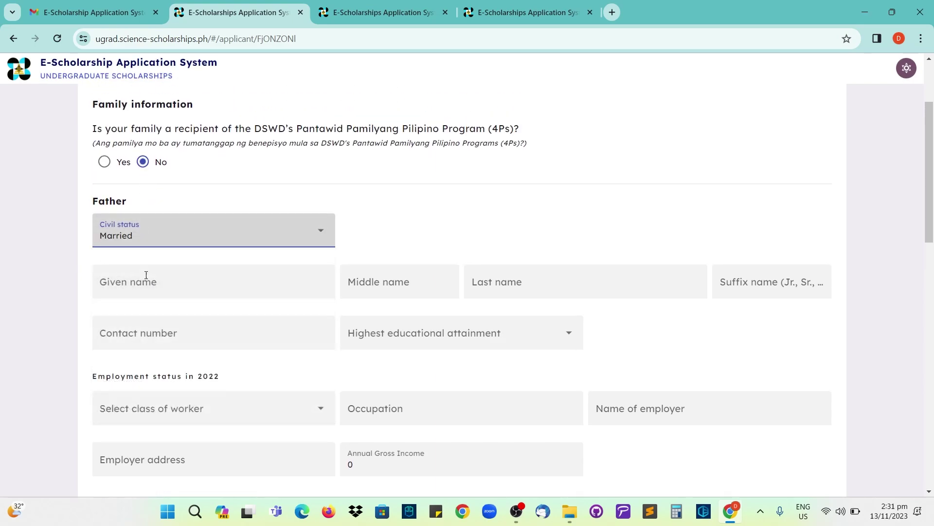
{"action": "left_click", "coordinate": [146, 275]}
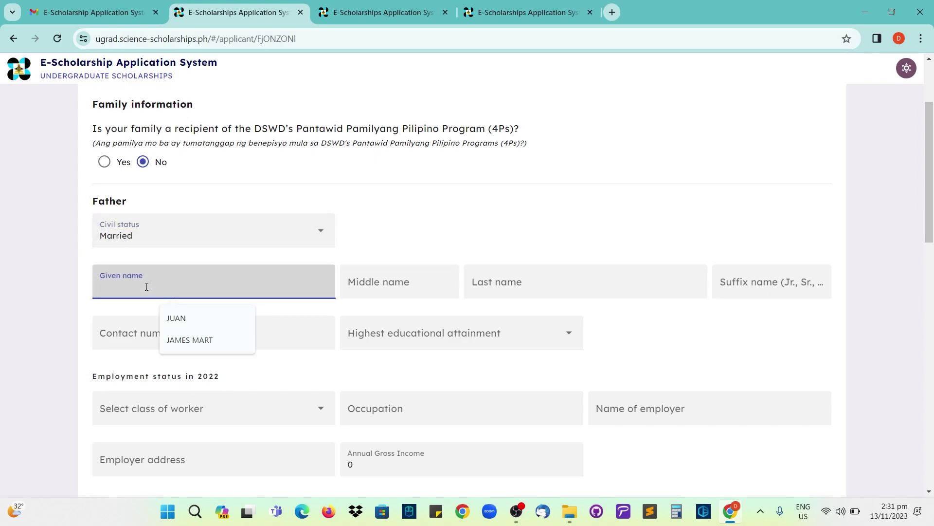
{"action": "left_click", "coordinate": [163, 259]}
{"action": "left_click", "coordinate": [142, 281]}
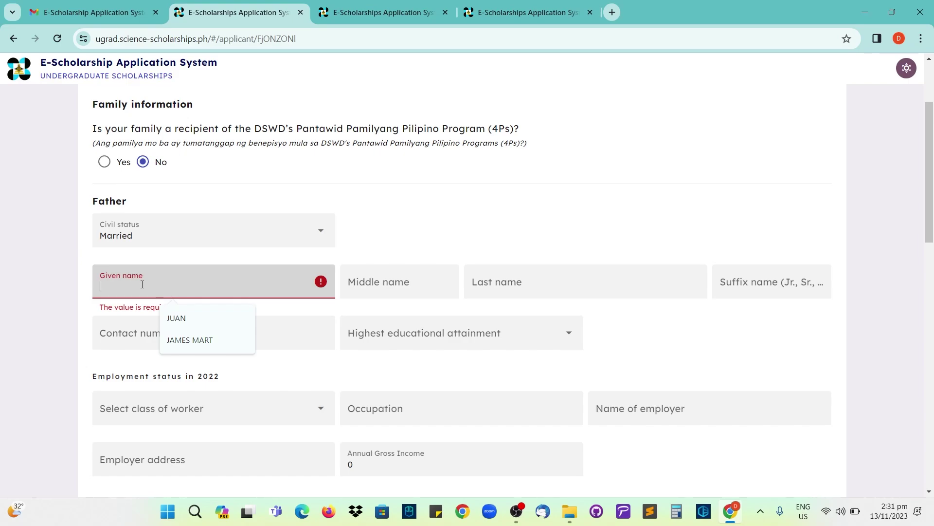
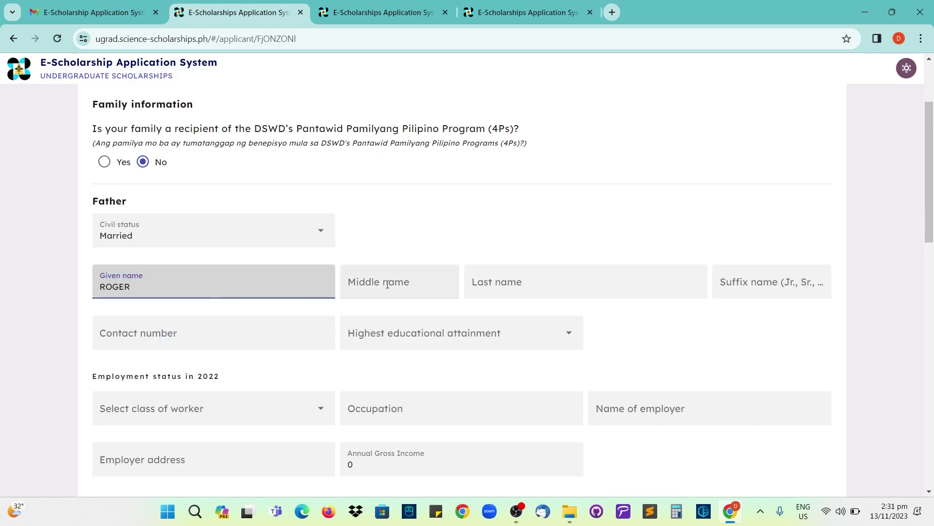
{"action": "left_click", "coordinate": [472, 282]}
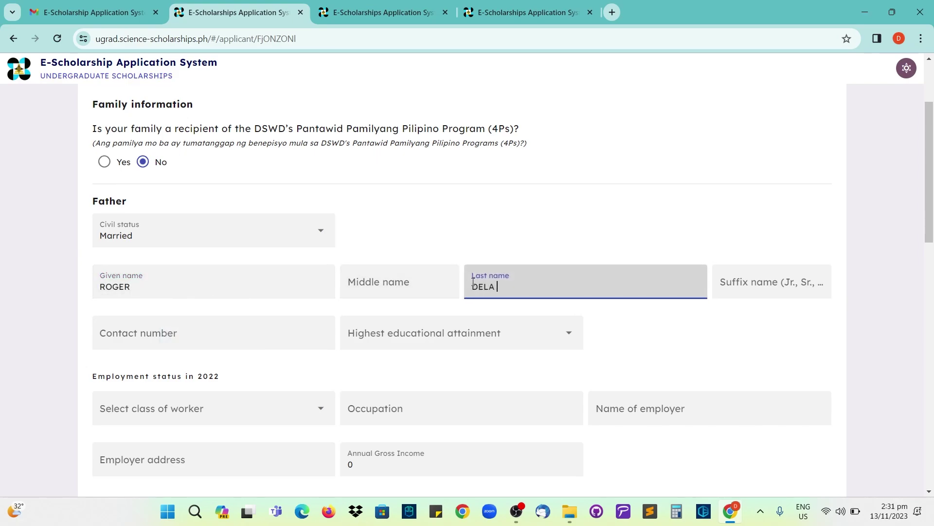
- Go to the father's contact number and set his education to College Graduate
{"action": "scroll", "coordinate": [424, 306], "scroll_direction": "down", "scroll_amount": 1}
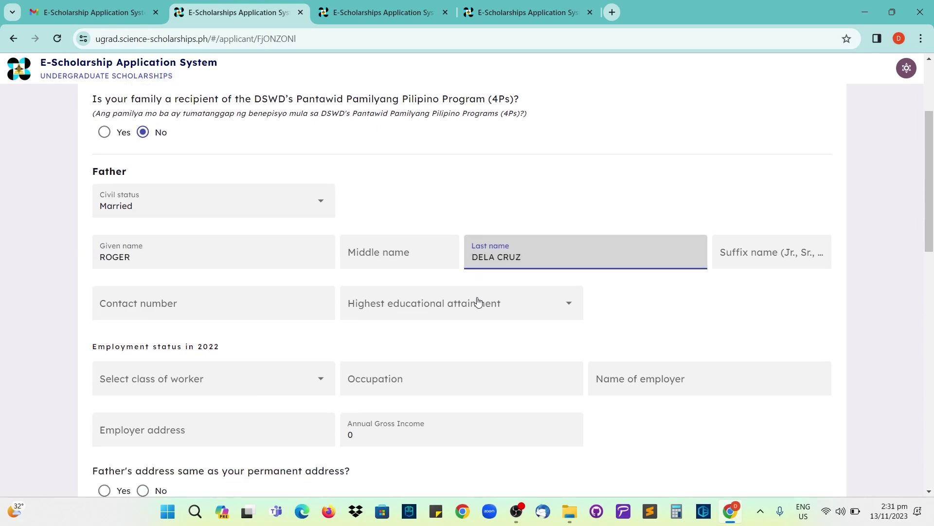
{"action": "left_click", "coordinate": [404, 222]}
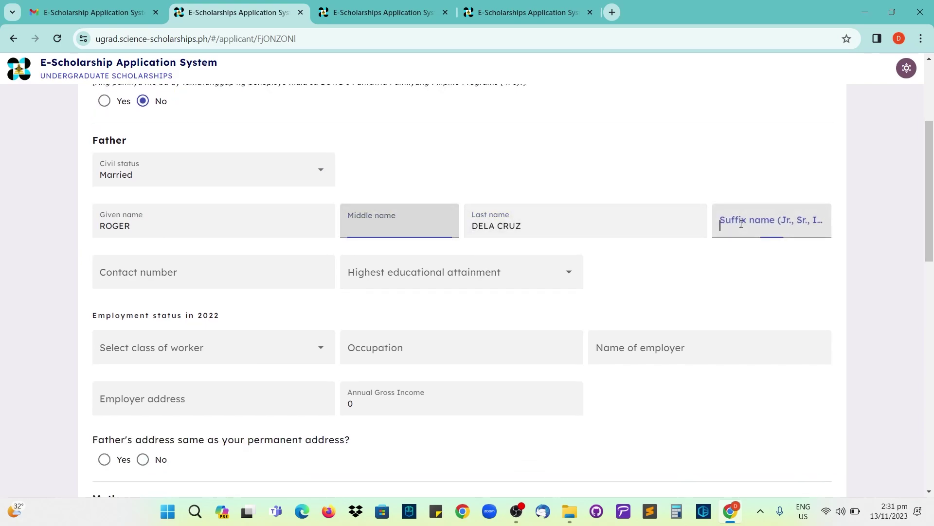
{"action": "left_click", "coordinate": [726, 219]}
{"action": "left_click", "coordinate": [256, 269]}
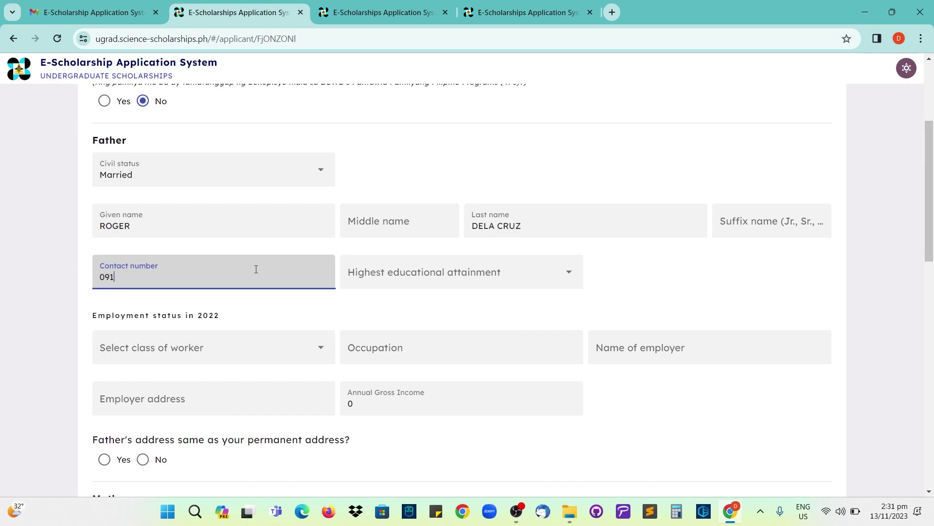
{"action": "left_click", "coordinate": [416, 275]}
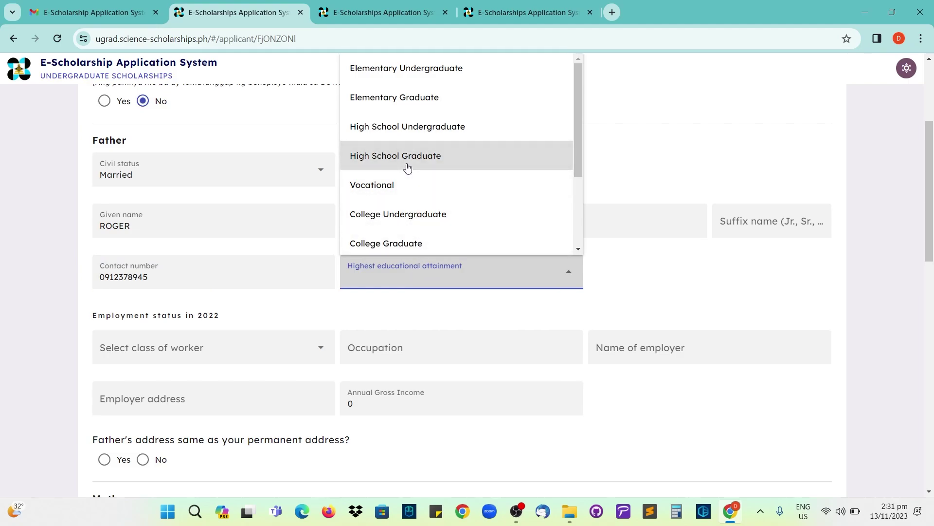
{"action": "left_click", "coordinate": [410, 243]}
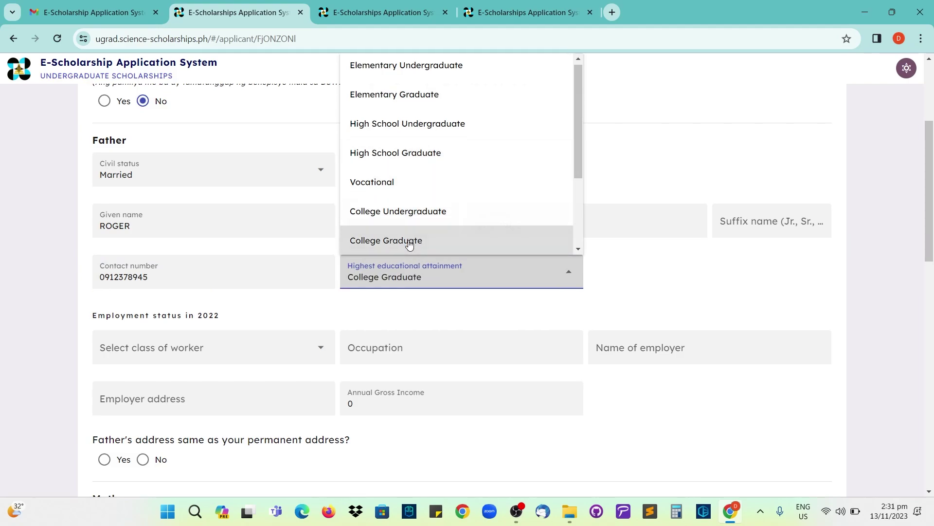
{"action": "scroll", "coordinate": [254, 271], "scroll_direction": "down", "scroll_amount": 2}
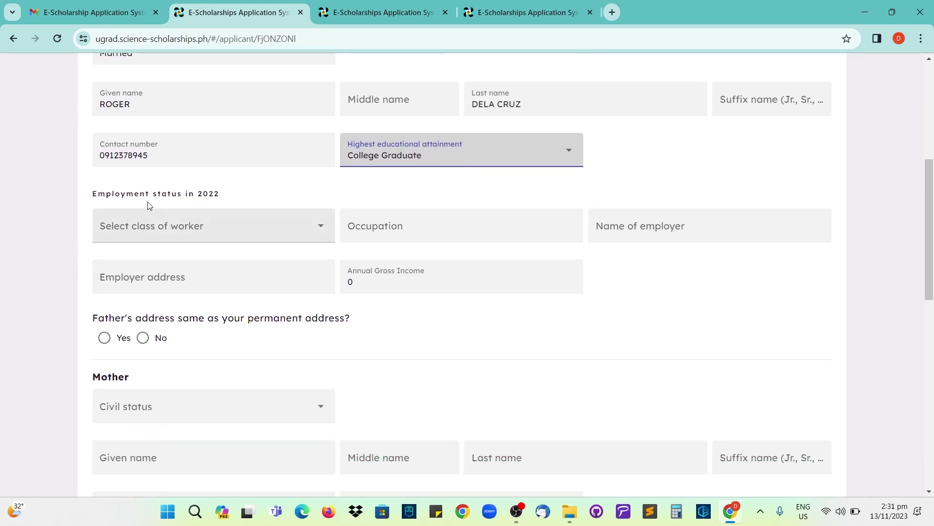
- Set the father's class of worker to Unemployed
{"action": "left_click", "coordinate": [203, 231]}
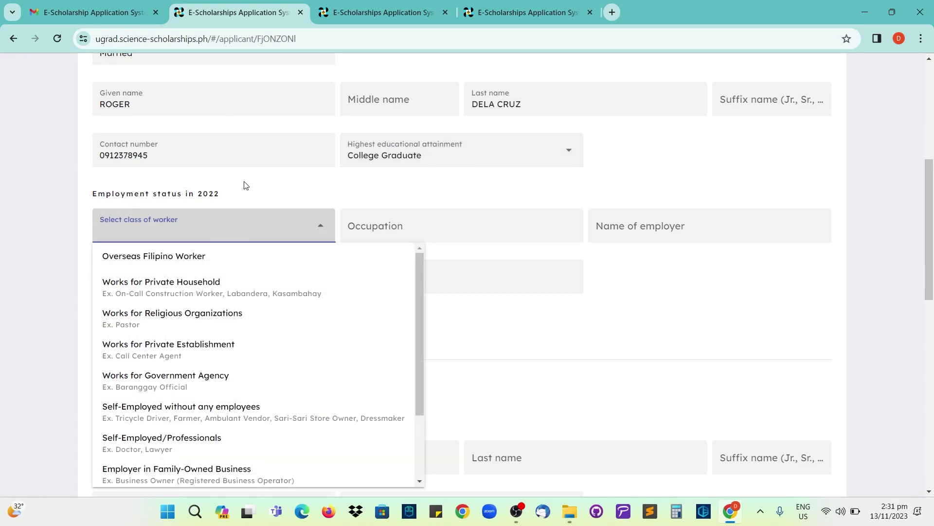
{"action": "scroll", "coordinate": [244, 181], "scroll_direction": "down", "scroll_amount": 1}
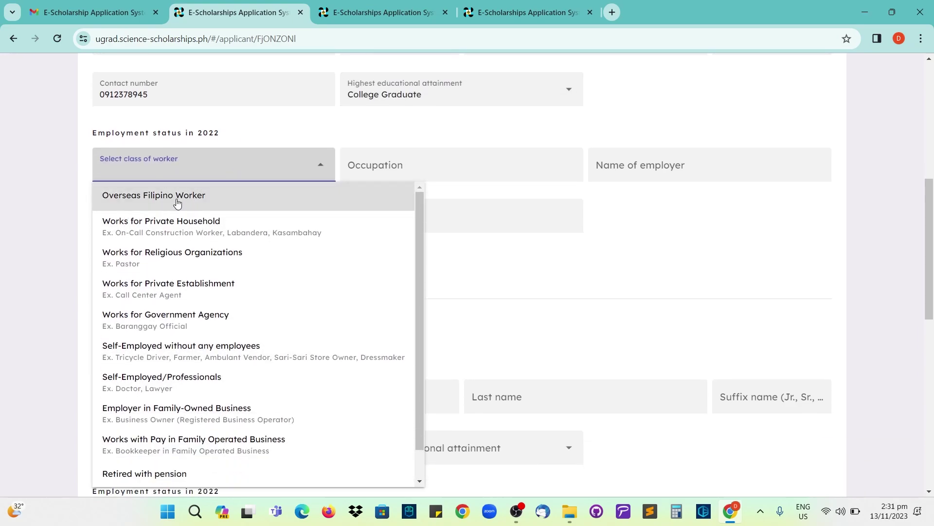
{"action": "scroll", "coordinate": [179, 209], "scroll_direction": "down", "scroll_amount": 1}
{"action": "scroll", "coordinate": [180, 314], "scroll_direction": "down", "scroll_amount": 1}
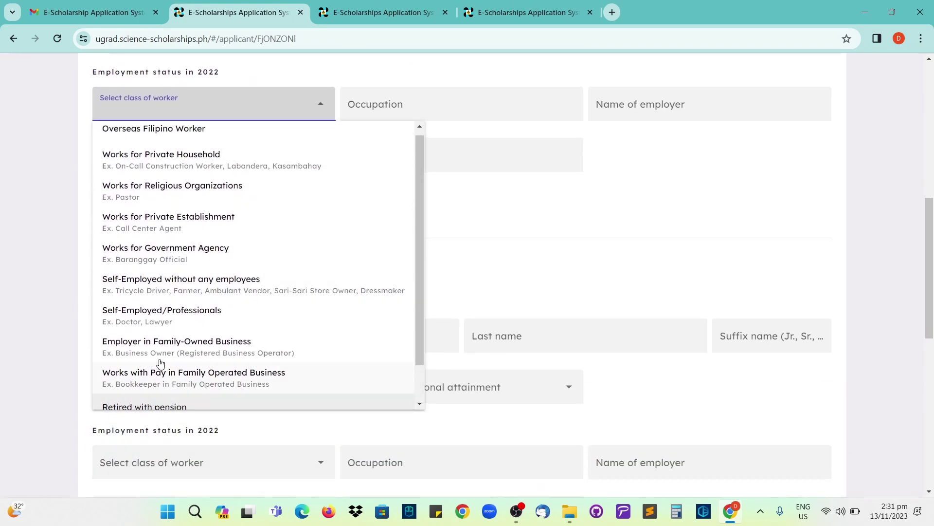
{"action": "scroll", "coordinate": [161, 358], "scroll_direction": "down", "scroll_amount": 1}
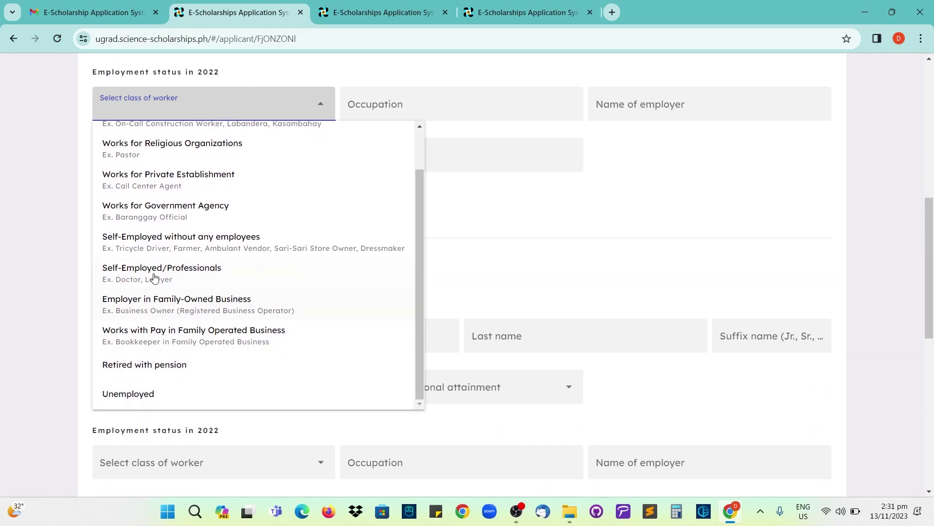
{"action": "scroll", "coordinate": [153, 266], "scroll_direction": "up", "scroll_amount": 1}
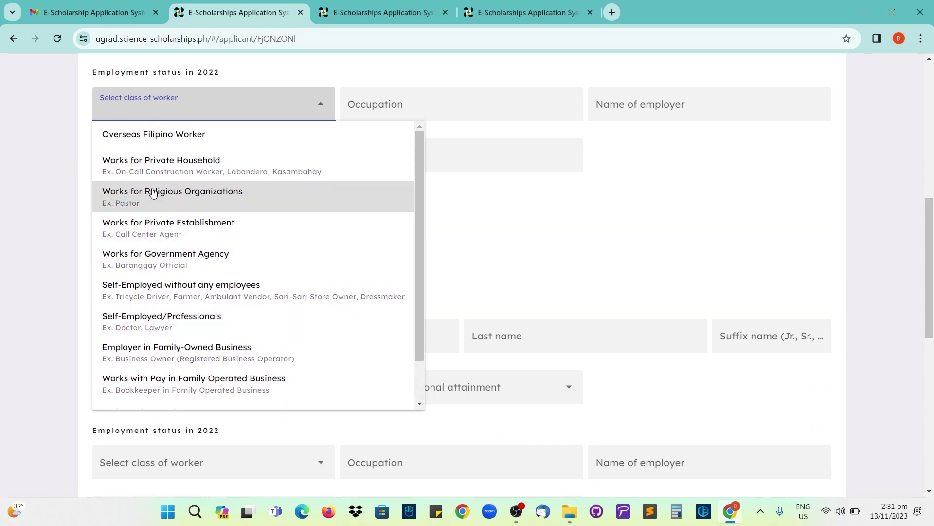
{"action": "scroll", "coordinate": [155, 233], "scroll_direction": "down", "scroll_amount": 1}
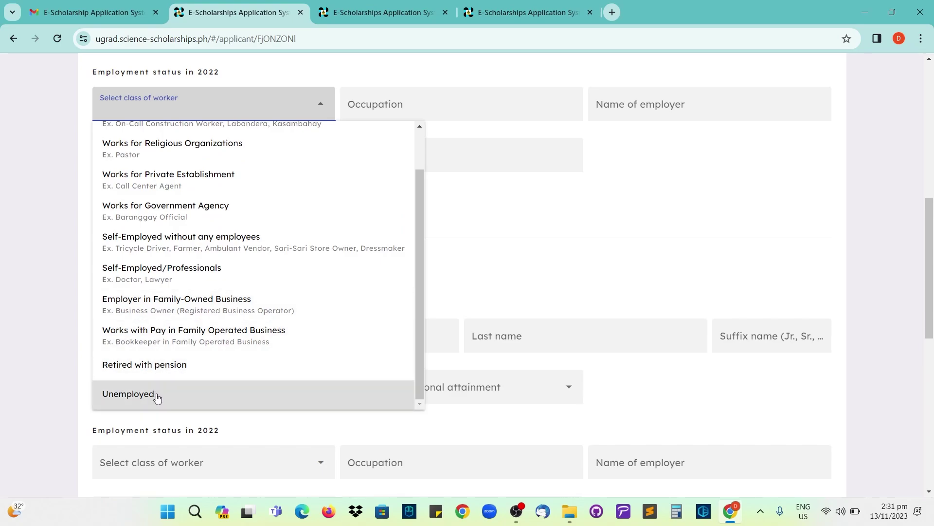
{"action": "left_click", "coordinate": [157, 394]}
- Enter occupation NONE, keep annual income at 0, and mark his address as the permanent address
{"action": "scroll", "coordinate": [336, 210], "scroll_direction": "up", "scroll_amount": 1}
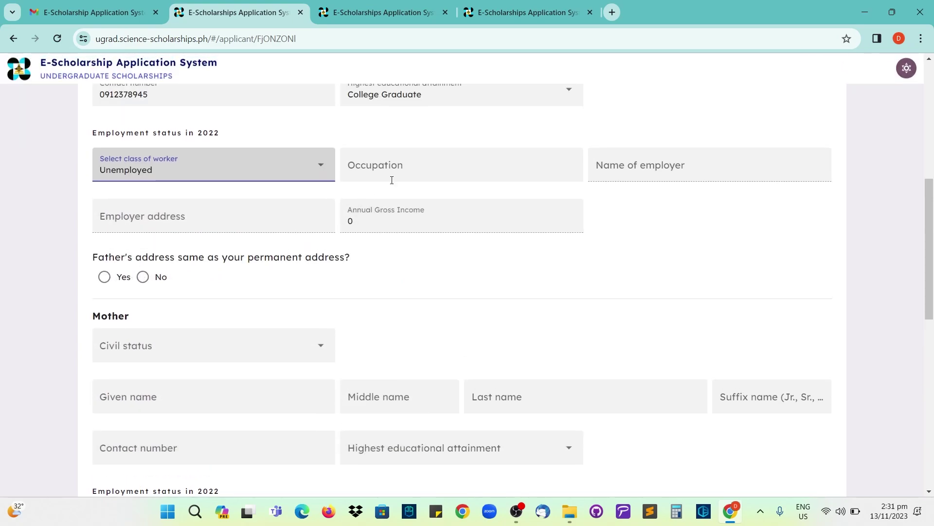
{"action": "left_click", "coordinate": [393, 170]}
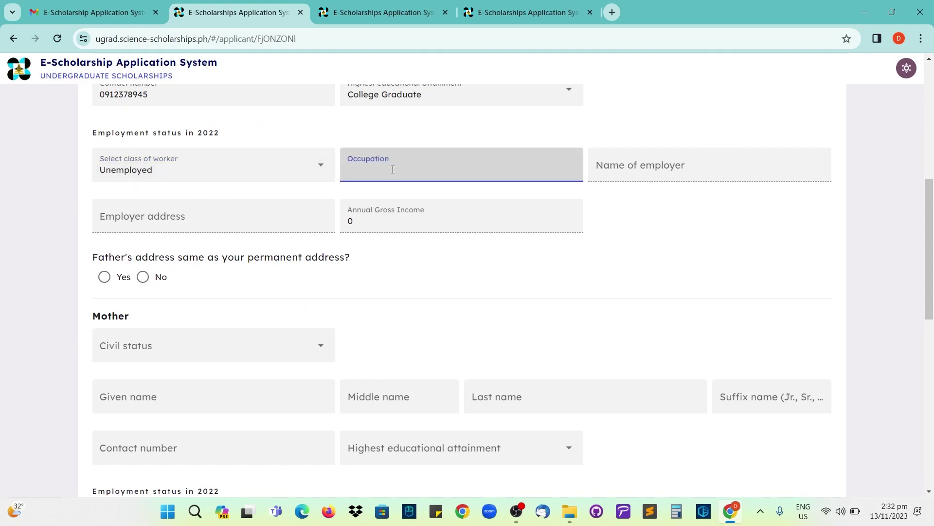
{"action": "type", "text": "nONE"}
{"action": "left_click", "coordinate": [615, 176]}
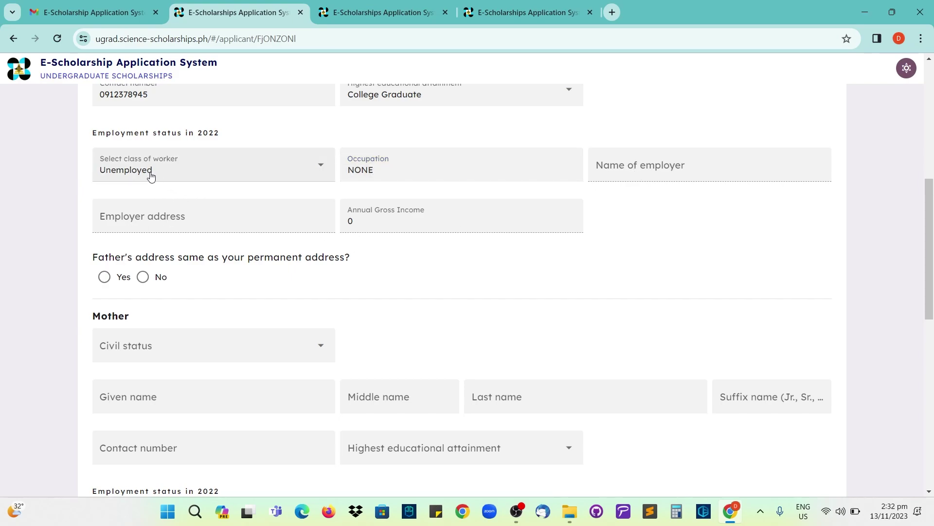
{"action": "left_click_drag", "start_coordinate": [359, 222], "coordinate": [348, 222]}
{"action": "left_click", "coordinate": [348, 222]}
{"action": "scroll", "coordinate": [362, 225], "scroll_direction": "down", "scroll_amount": 1}
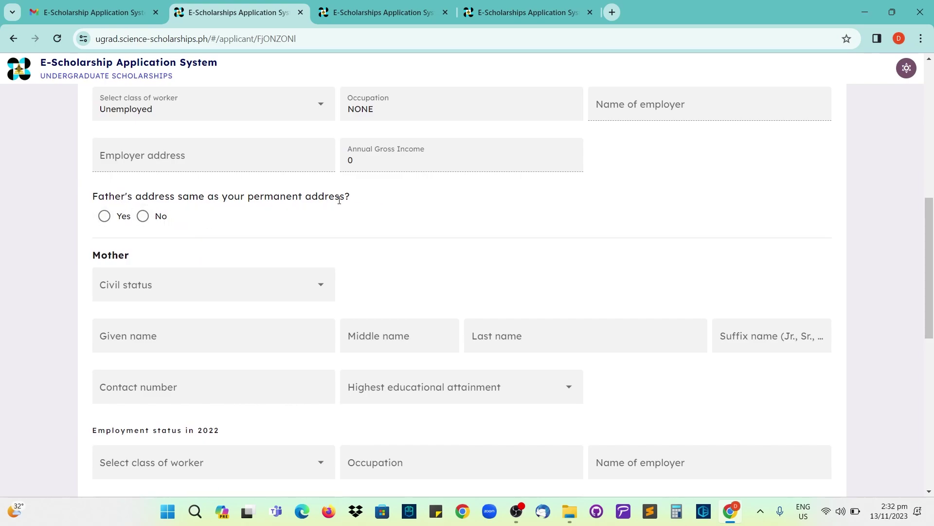
{"action": "left_click", "coordinate": [108, 222]}
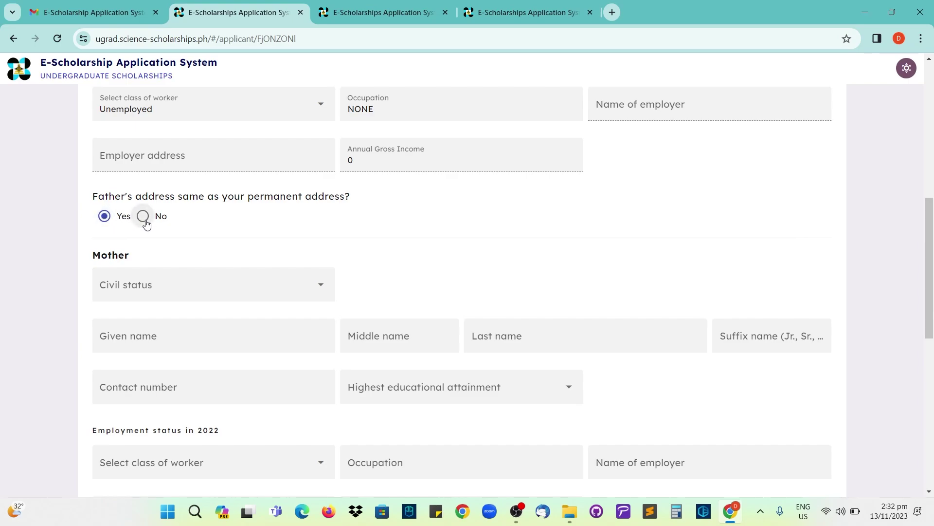
{"action": "scroll", "coordinate": [146, 225], "scroll_direction": "down", "scroll_amount": 1}
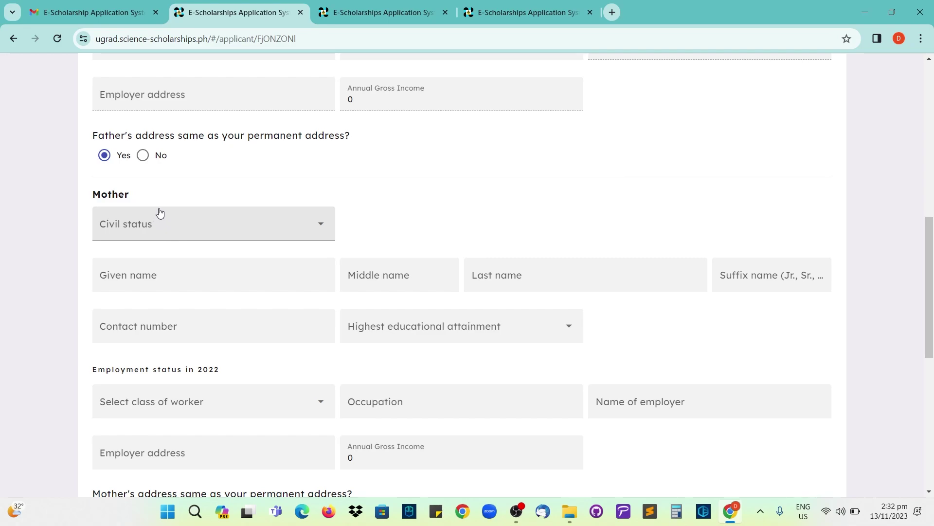
- Set the mother's civil status to Married and enter her given and last names
{"action": "left_click", "coordinate": [153, 227]}
{"action": "left_click", "coordinate": [136, 284]}
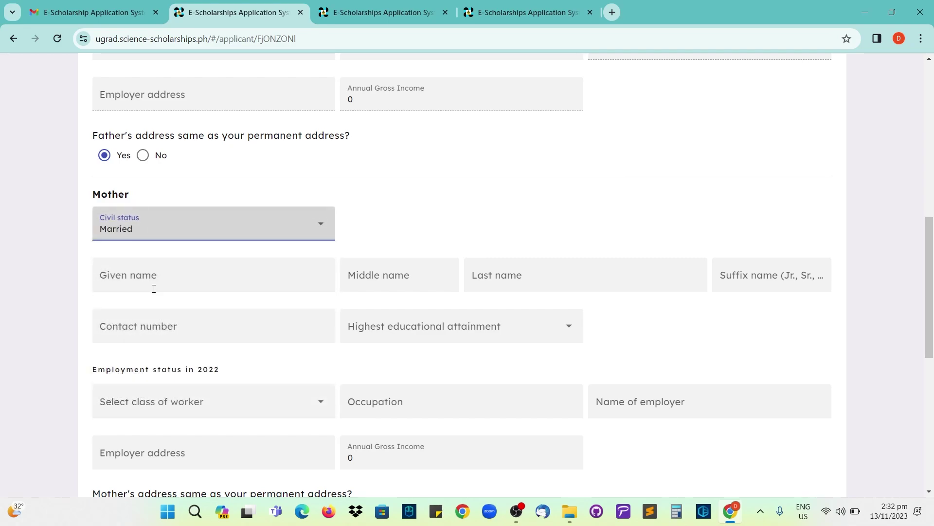
{"action": "left_click", "coordinate": [165, 276]}
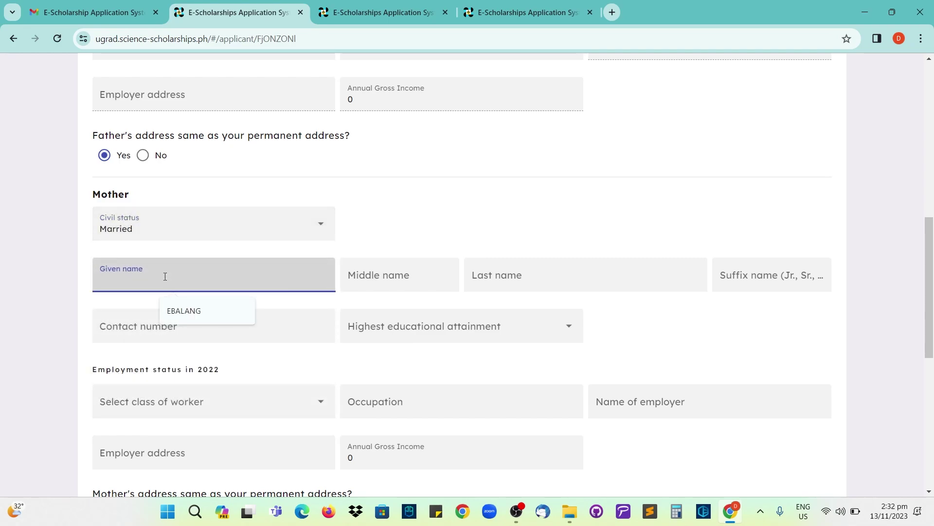
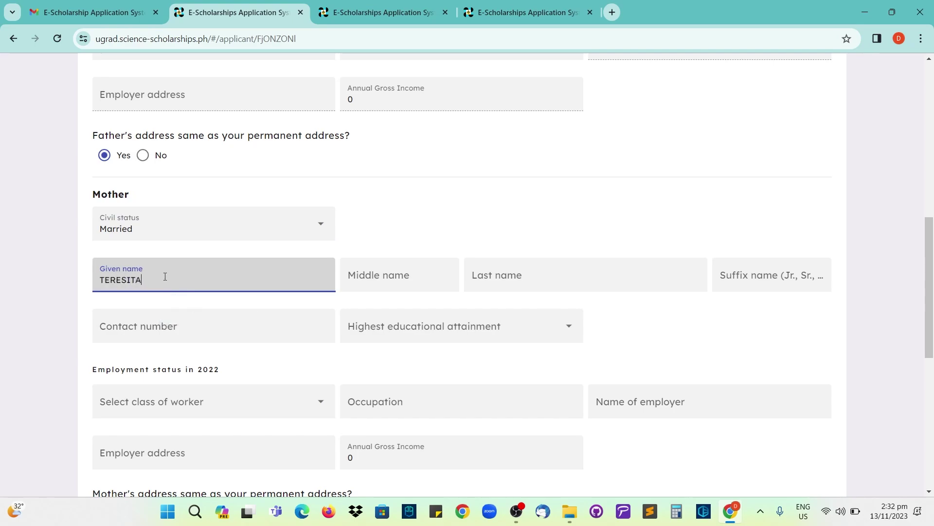
{"action": "left_click", "coordinate": [504, 275]}
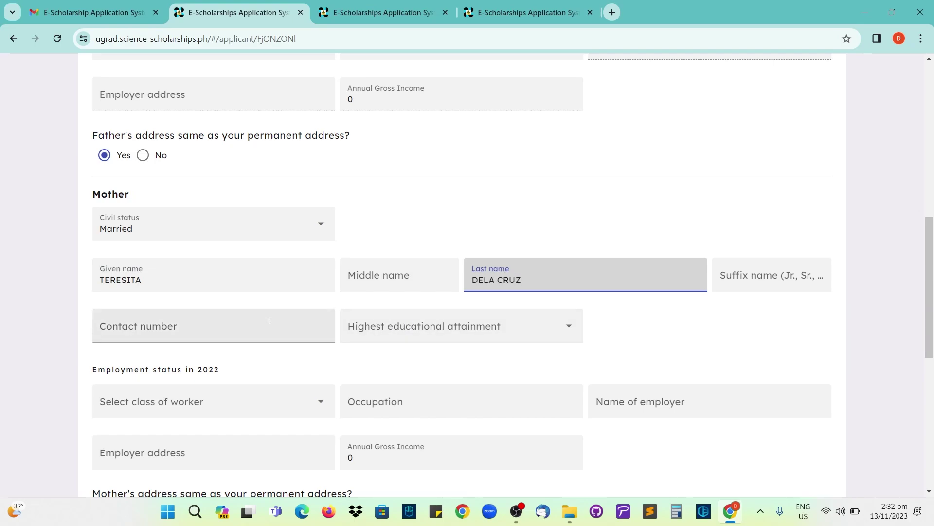
- Enter the mother's contact number and set her education to College Graduate
{"action": "left_click", "coordinate": [268, 319]}
{"action": "scroll", "coordinate": [311, 317], "scroll_direction": "down", "scroll_amount": 1}
{"action": "left_click", "coordinate": [388, 265]}
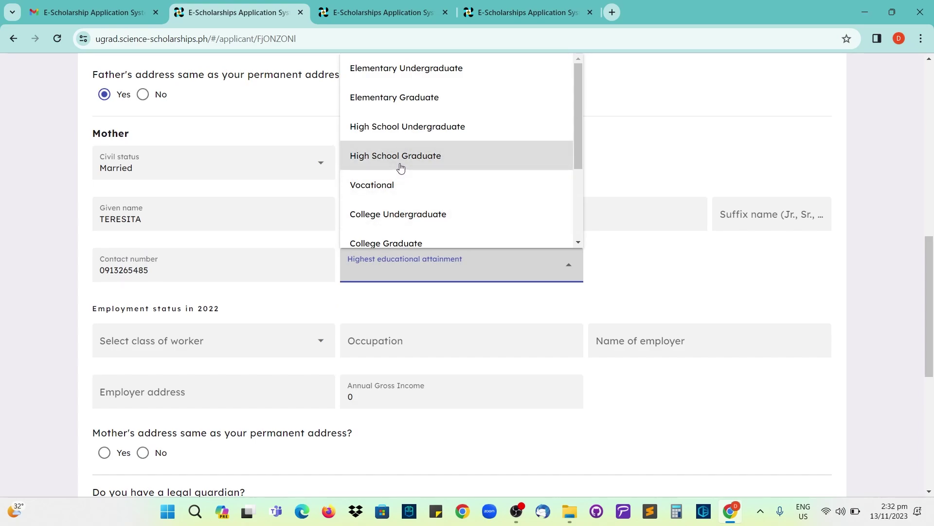
{"action": "left_click", "coordinate": [403, 242]}
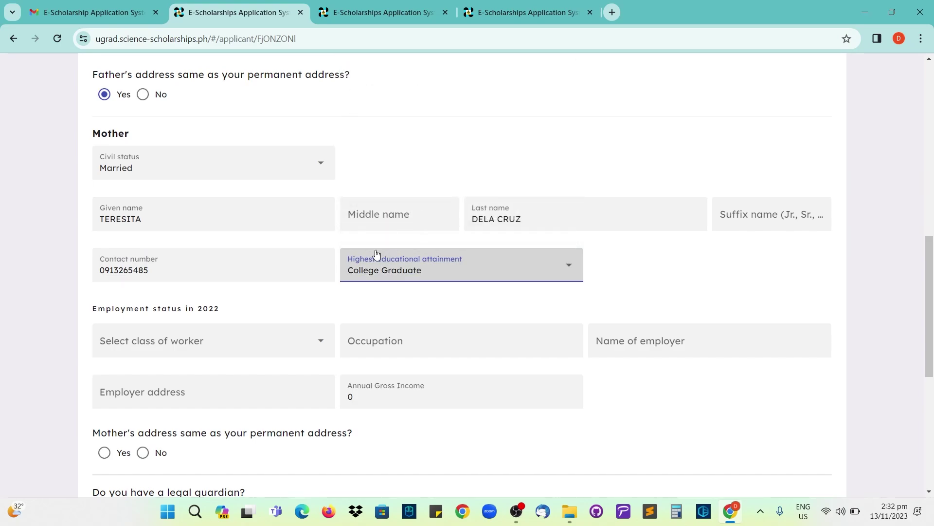
{"action": "scroll", "coordinate": [340, 263], "scroll_direction": "down", "scroll_amount": 1}
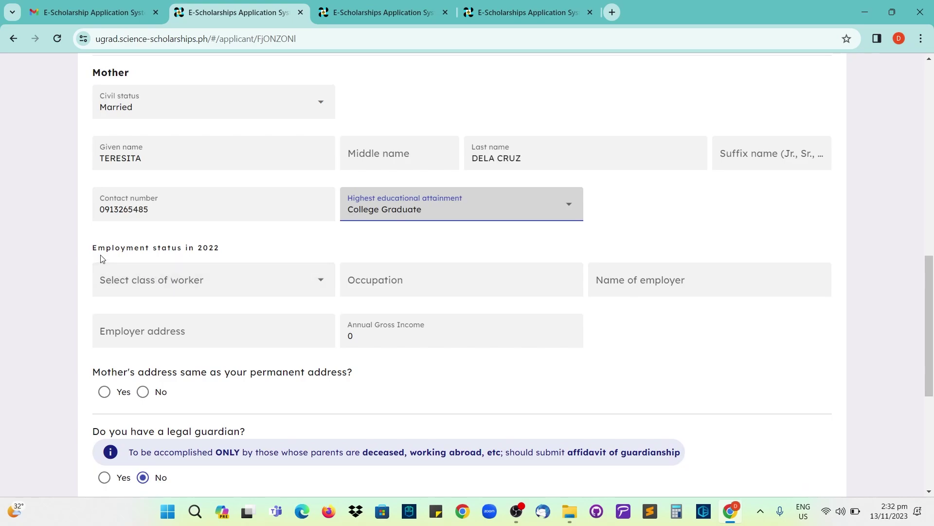
- Set the mother's worker class to Works for Government Agency with occupation ADMIN STAFF
{"action": "scroll", "coordinate": [198, 257], "scroll_direction": "down", "scroll_amount": 1}
{"action": "left_click", "coordinate": [189, 228]}
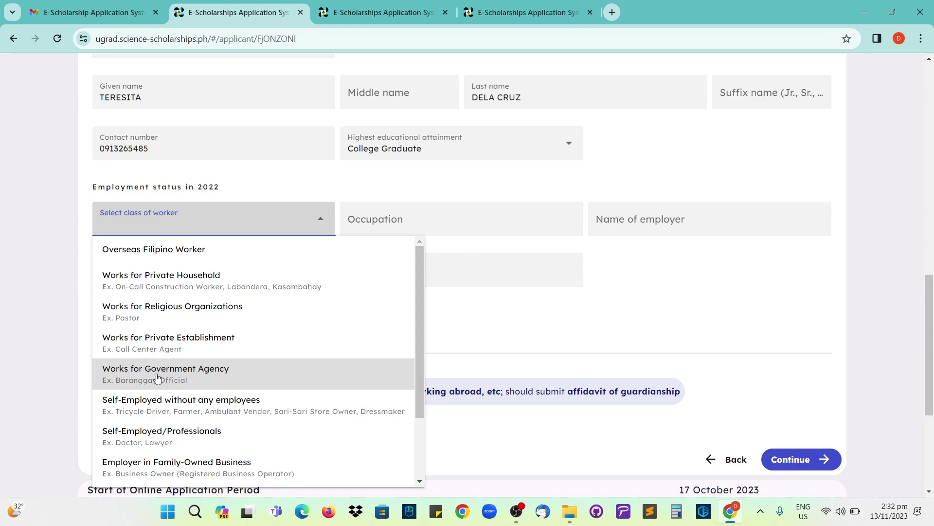
{"action": "left_click", "coordinate": [170, 381]}
{"action": "left_click", "coordinate": [385, 221]}
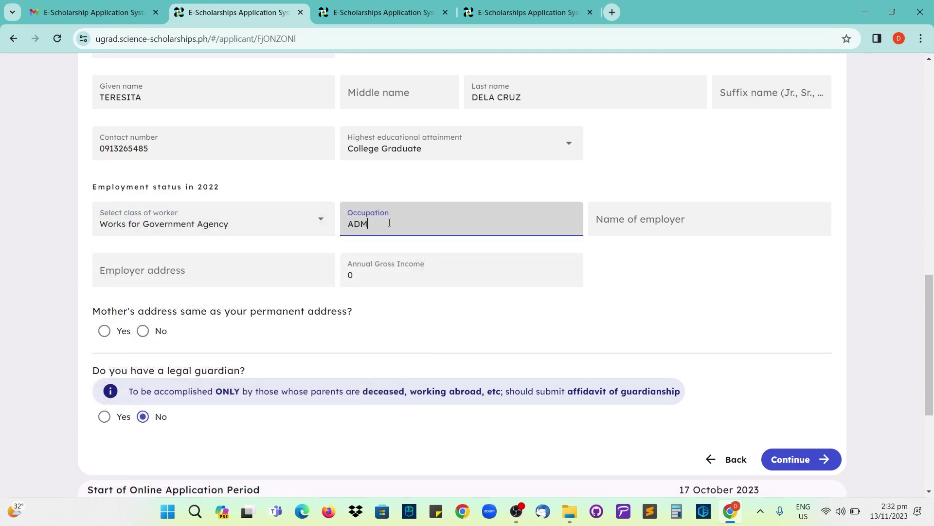
{"action": "type", "text": "IN StAFF"}
- Enter employer DOST-X, address 'CARMEN, CDO', and replace the 0 income with 245000
{"action": "left_click", "coordinate": [630, 221]}
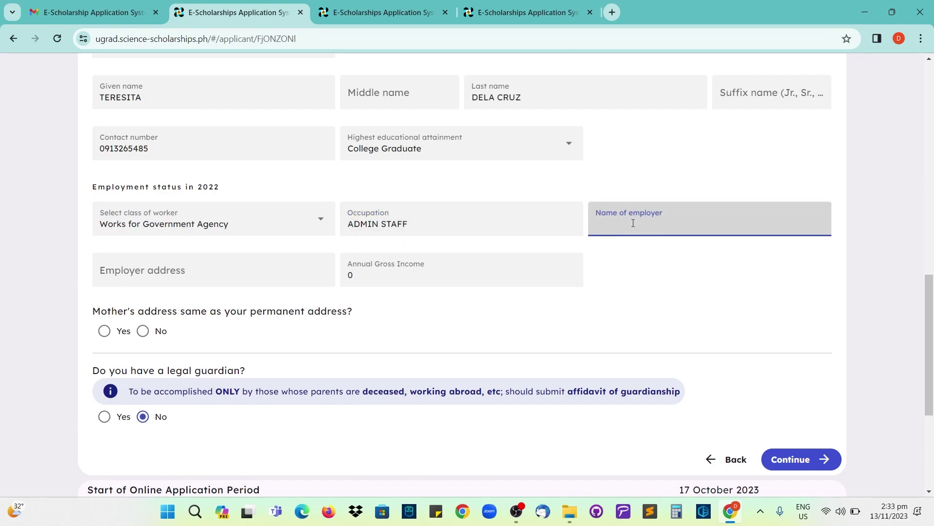
{"action": "type", "text": "DOST-X"}
{"action": "left_click", "coordinate": [225, 269]}
{"action": "type", "text": "CARMEN, CDO"}
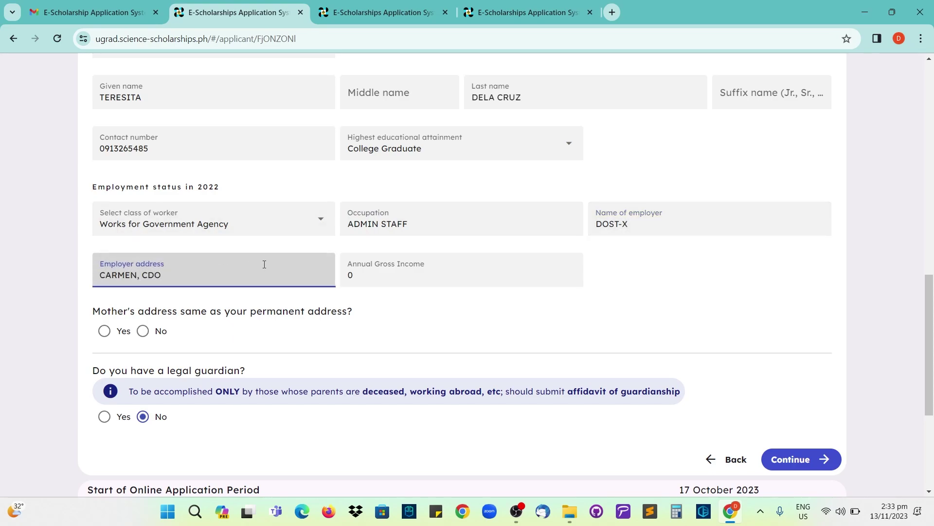
{"action": "left_click", "coordinate": [366, 276]}
{"action": "double_click", "coordinate": [349, 276]}
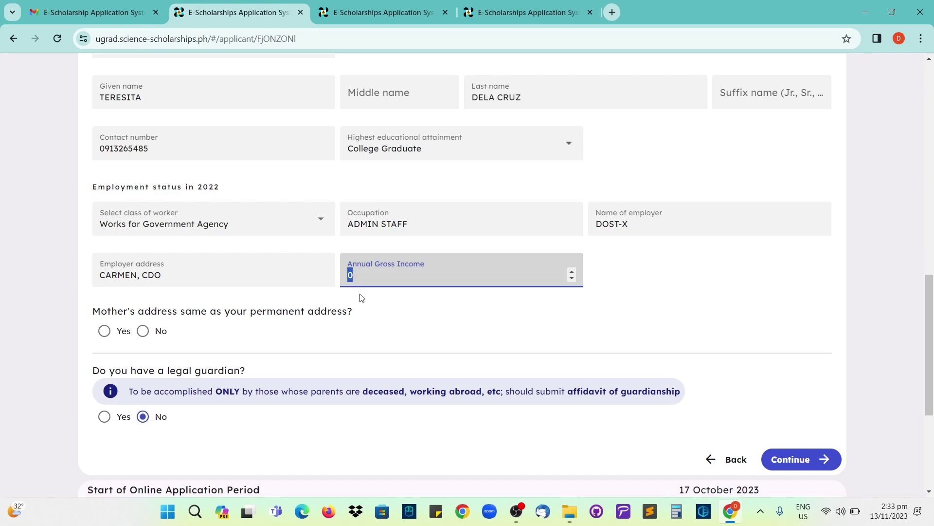
{"action": "left_click", "coordinate": [360, 278]}
{"action": "left_click_drag", "start_coordinate": [363, 278], "coordinate": [333, 278]}
{"action": "type", "text": "245"}
{"action": "type", "text": "0000"}
- Confirm the mother lives at the applicant's permanent address
{"action": "left_click", "coordinate": [376, 308]}
{"action": "scroll", "coordinate": [376, 308], "scroll_direction": "down", "scroll_amount": 2}
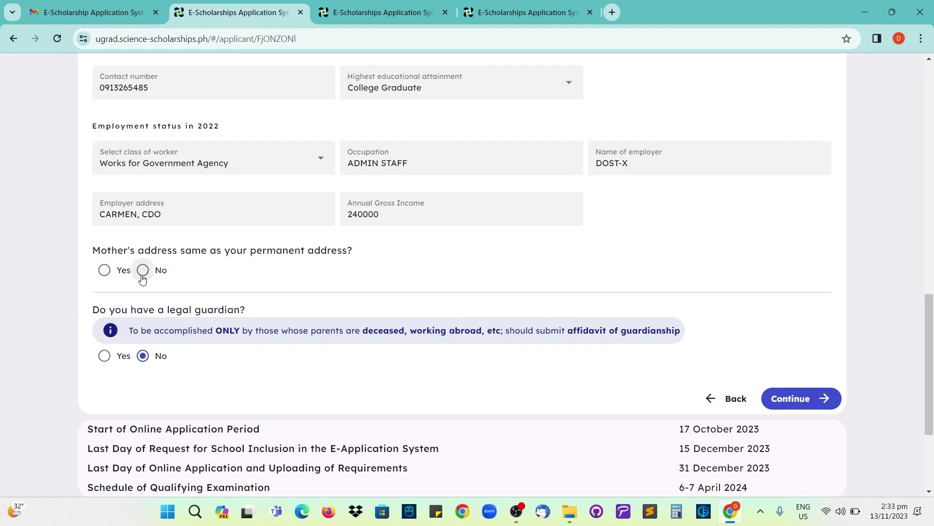
{"action": "left_click", "coordinate": [104, 271]}
{"action": "scroll", "coordinate": [146, 279], "scroll_direction": "down", "scroll_amount": 1}
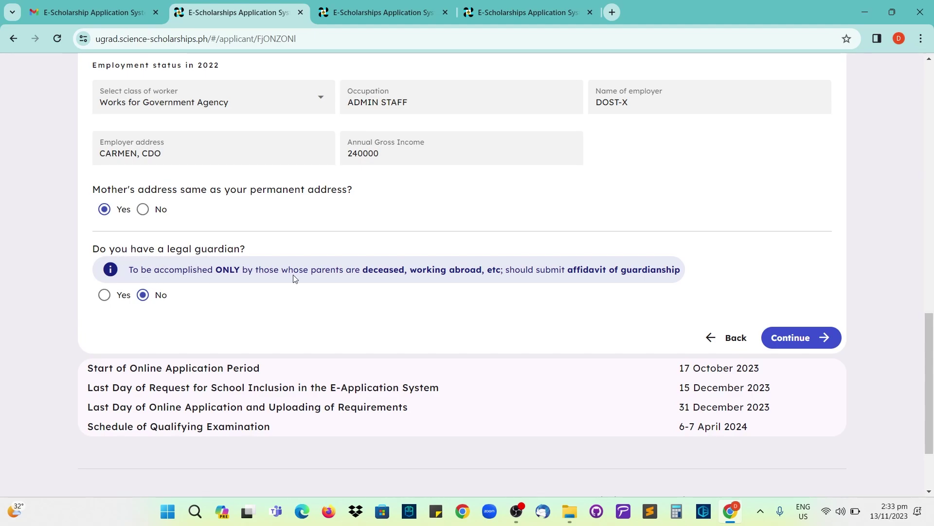
- Answer No to having a legal guardian and save the family details
{"action": "left_click_drag", "start_coordinate": [363, 270], "coordinate": [483, 271]}
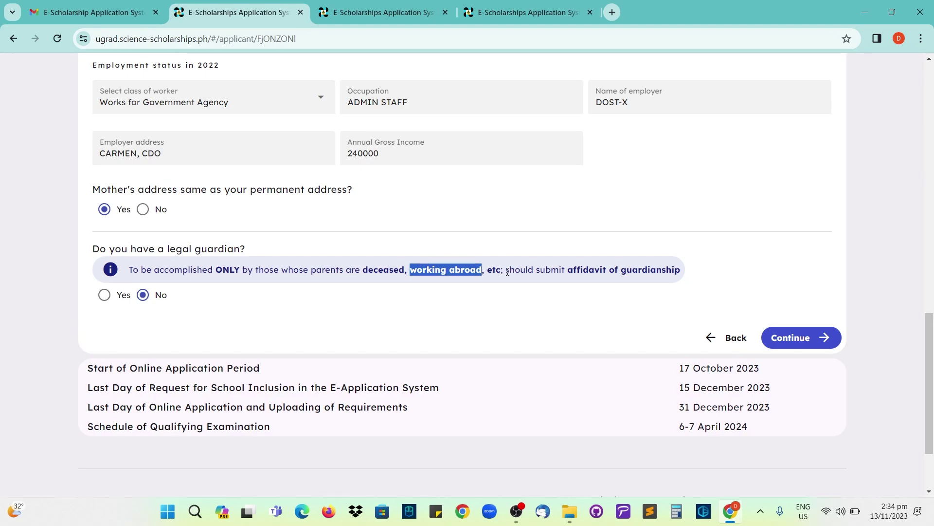
{"action": "left_click_drag", "start_coordinate": [507, 271], "coordinate": [690, 274]}
{"action": "scroll", "coordinate": [577, 294], "scroll_direction": "down", "scroll_amount": 1}
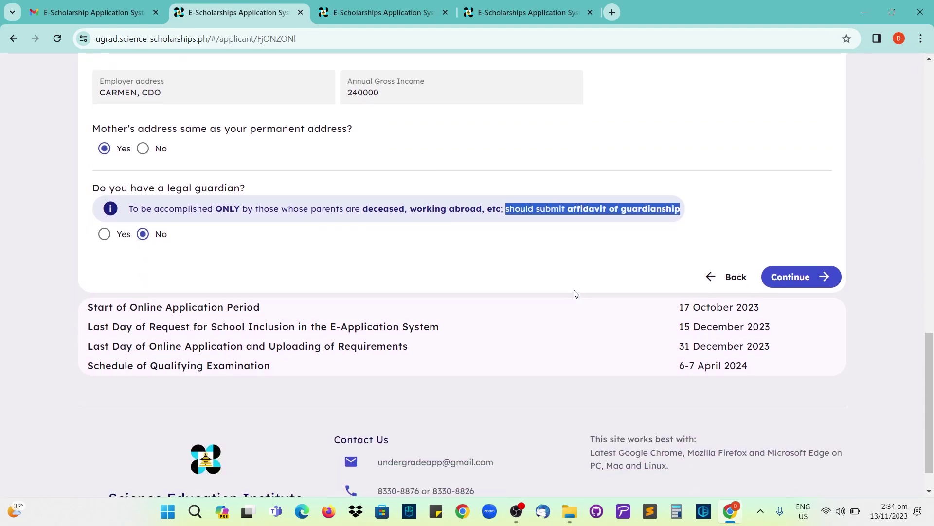
{"action": "left_click", "coordinate": [105, 236]}
{"action": "scroll", "coordinate": [156, 246], "scroll_direction": "down", "scroll_amount": 2}
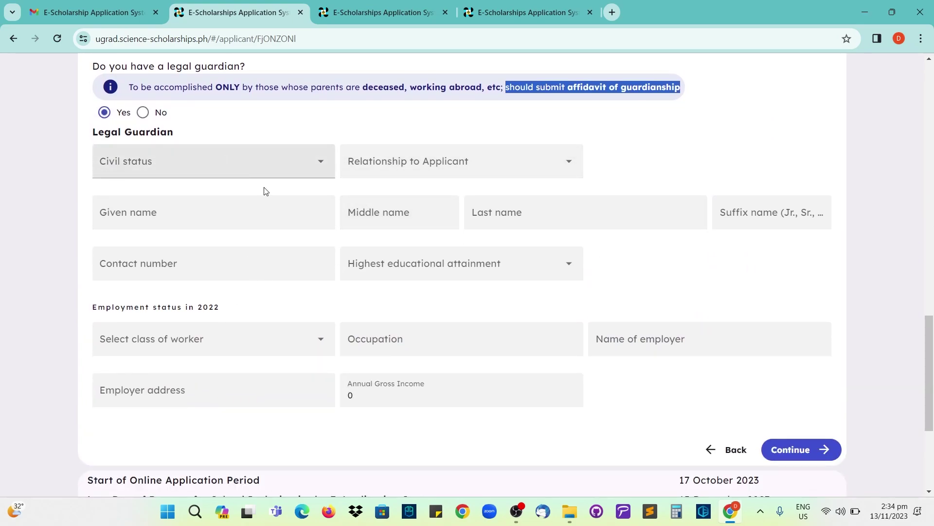
{"action": "left_click", "coordinate": [143, 113]}
{"action": "scroll", "coordinate": [198, 250], "scroll_direction": "up", "scroll_amount": 2}
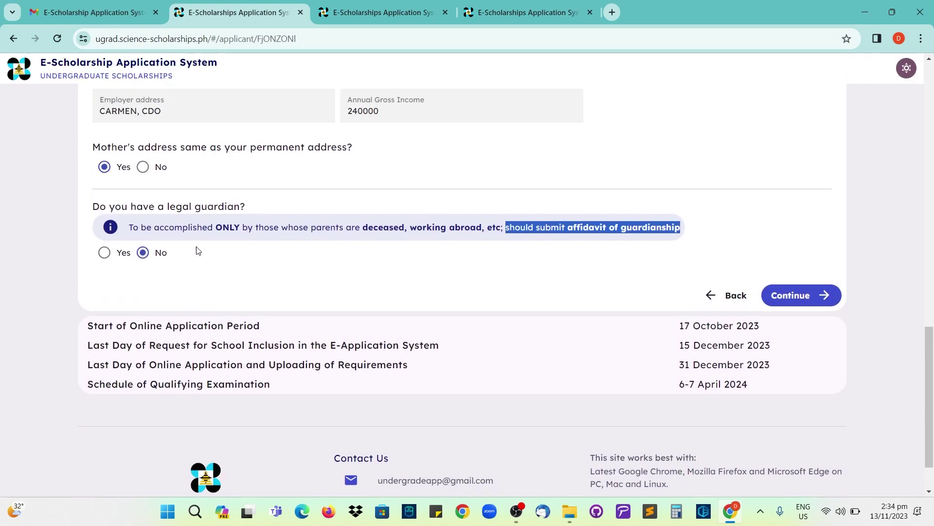
{"action": "left_click", "coordinate": [795, 308]}
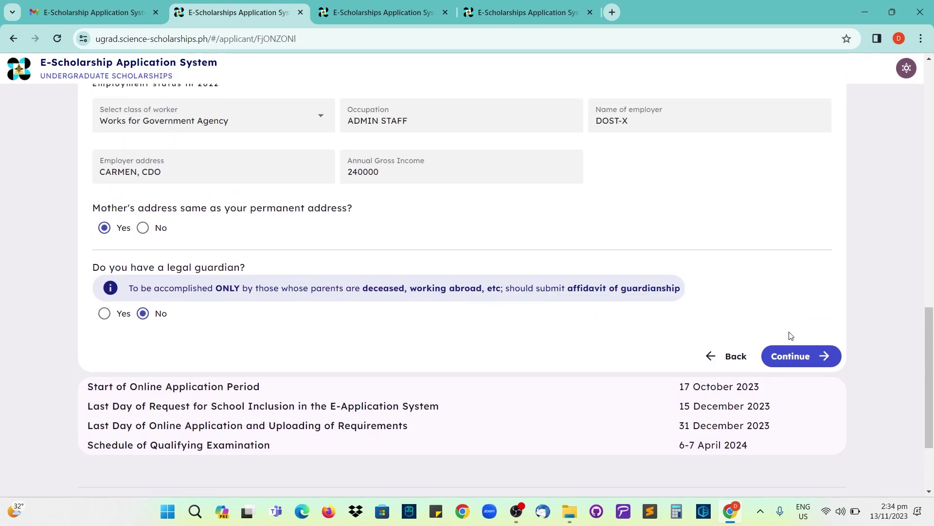
{"action": "left_click", "coordinate": [796, 361]}
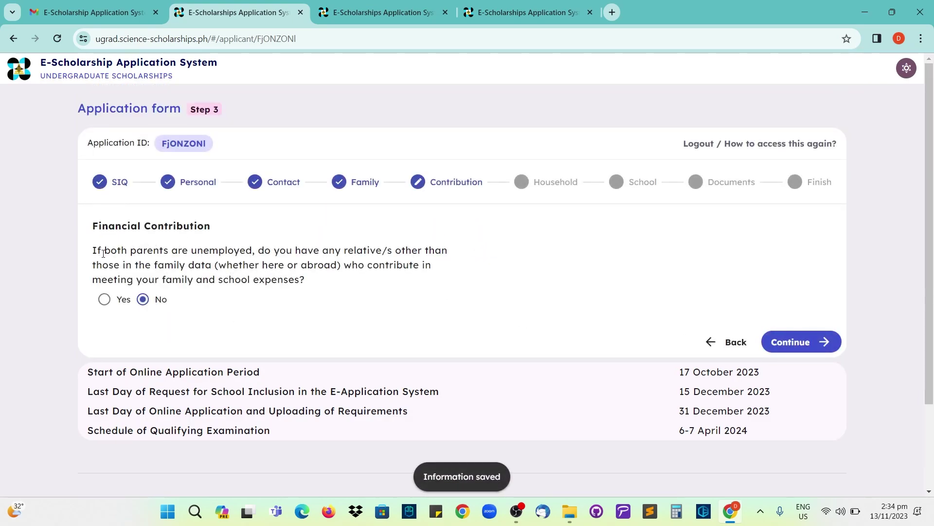
- Answer Yes to outside financial contribution and enter purpose 'EDUCATIONAL ASSISTANCE'
{"action": "left_click_drag", "start_coordinate": [93, 251], "coordinate": [251, 253]}
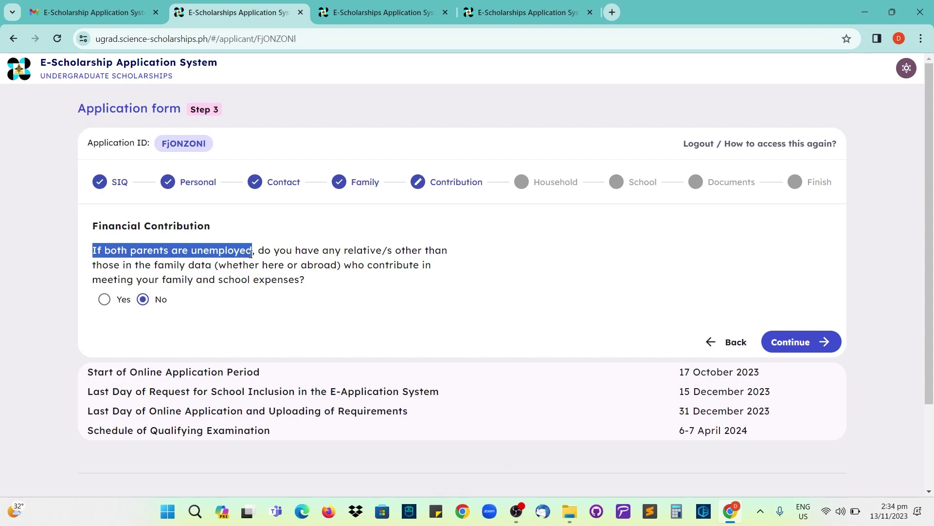
{"action": "left_click", "coordinate": [197, 276]}
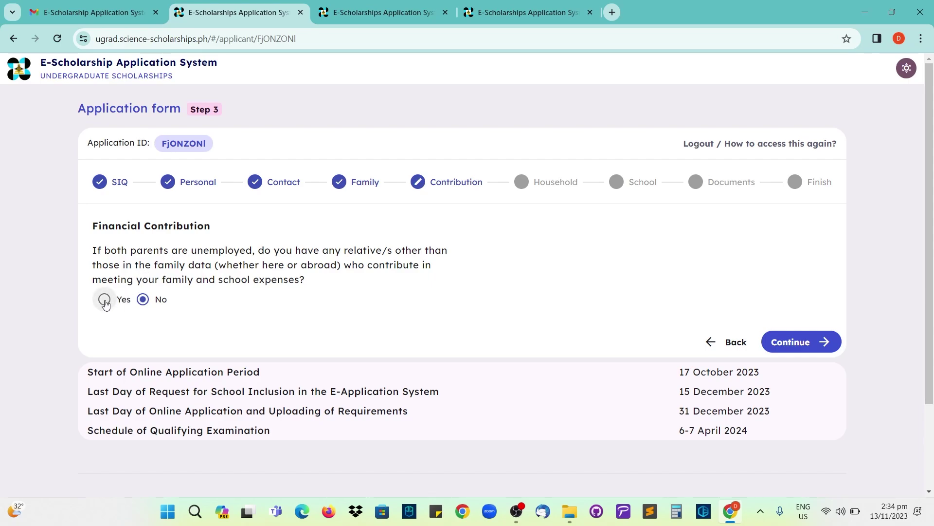
{"action": "left_click", "coordinate": [104, 299]}
{"action": "scroll", "coordinate": [104, 298], "scroll_direction": "down", "scroll_amount": 1}
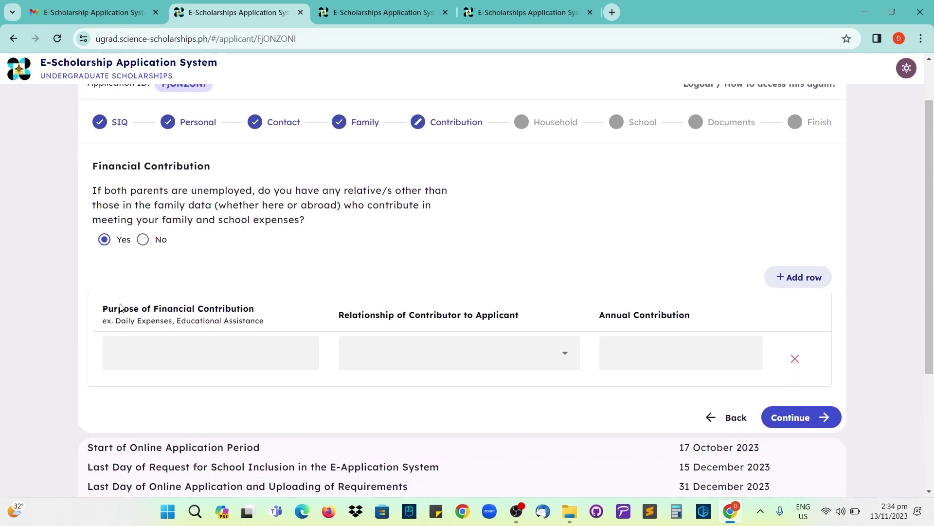
{"action": "left_click", "coordinate": [153, 353]}
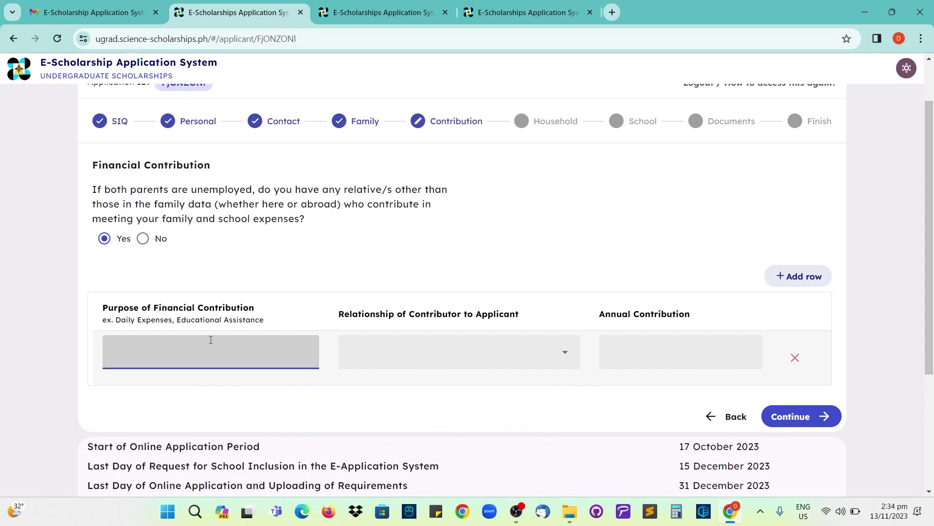
{"action": "left_click", "coordinate": [178, 323]}
{"action": "left_click", "coordinate": [166, 351]}
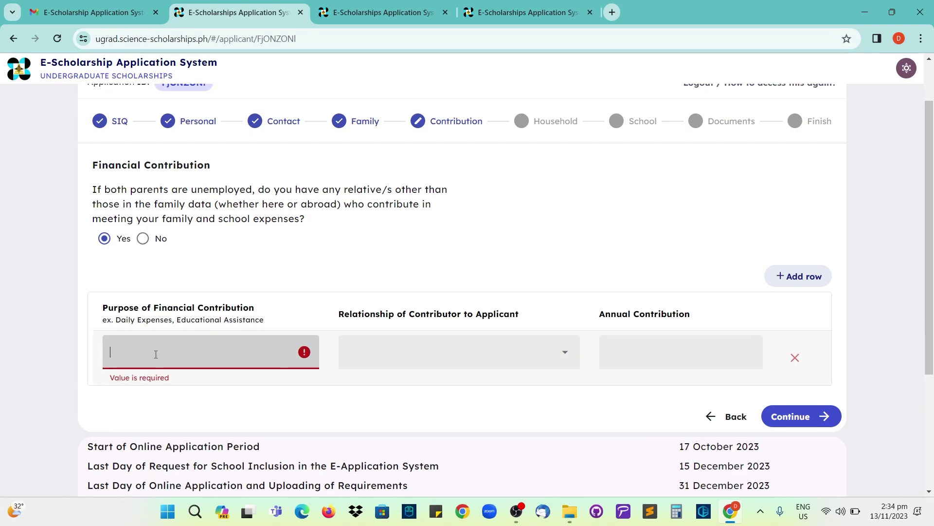
{"action": "type", "text": "EDUCA"}
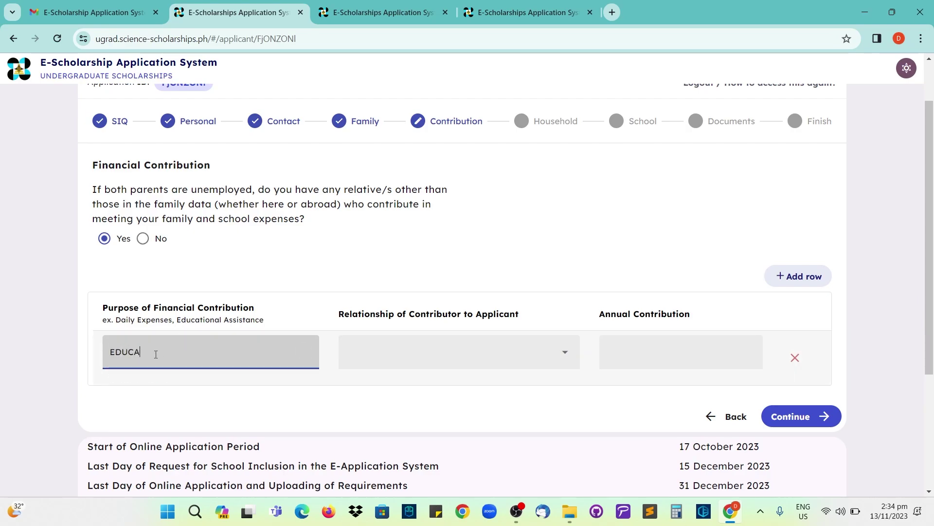
{"action": "type", "text": "TIONAL ASSISTANCE"}
- Add a Relative contributing 100000 yearly, then switch the answer to No and save
{"action": "left_click", "coordinate": [364, 356]}
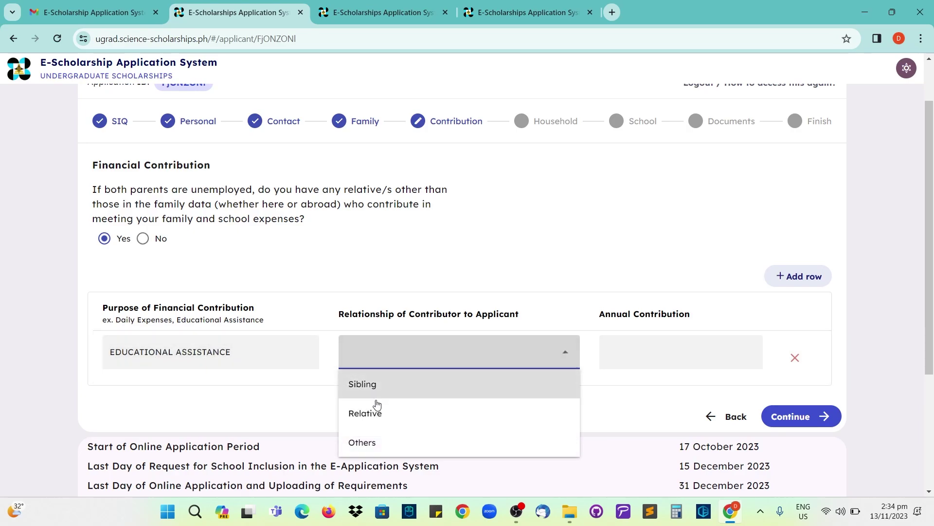
{"action": "left_click", "coordinate": [375, 412]}
{"action": "left_click", "coordinate": [650, 345]}
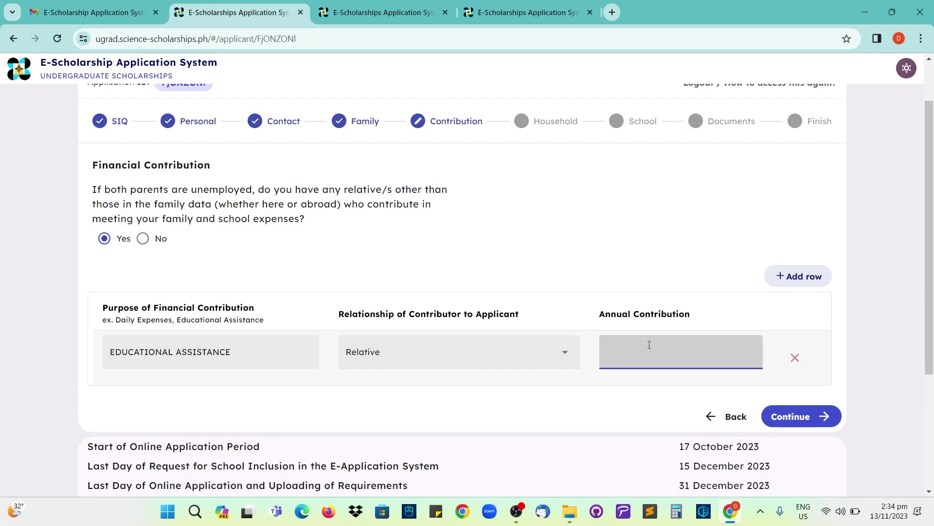
{"action": "type", "text": "100000"}
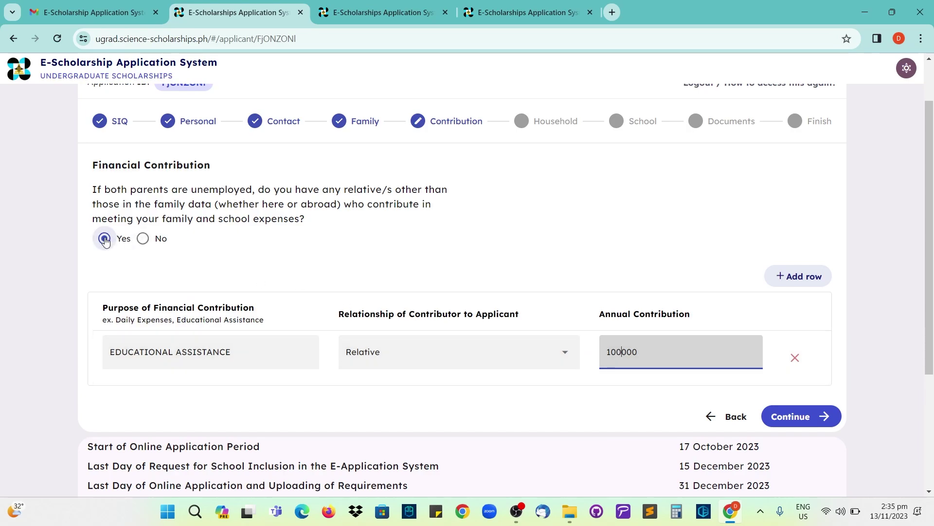
{"action": "left_click", "coordinate": [143, 238]}
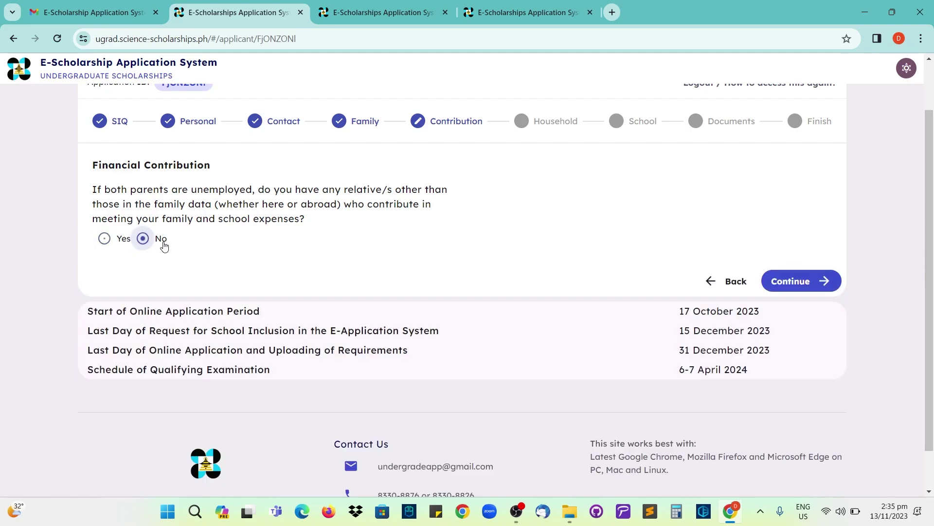
{"action": "left_click", "coordinate": [798, 281]}
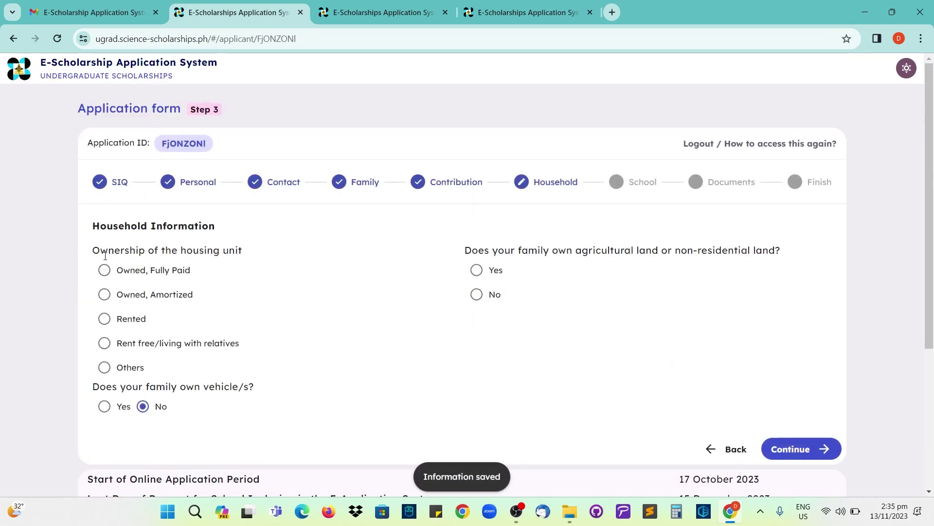
- Mark the housing unit as Owned, Fully Paid after trying the other ownership options
{"action": "left_click_drag", "start_coordinate": [97, 251], "coordinate": [246, 254]}
{"action": "left_click", "coordinate": [156, 269]}
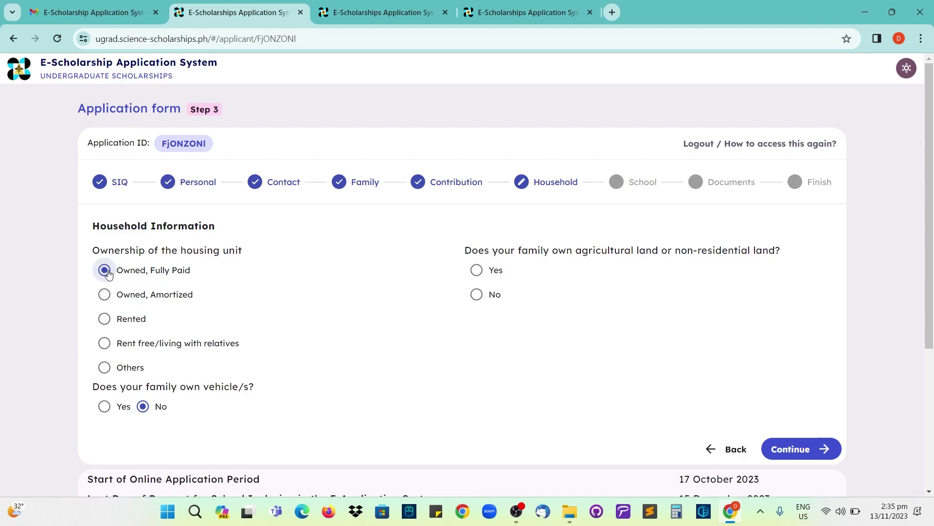
{"action": "left_click", "coordinate": [104, 295]}
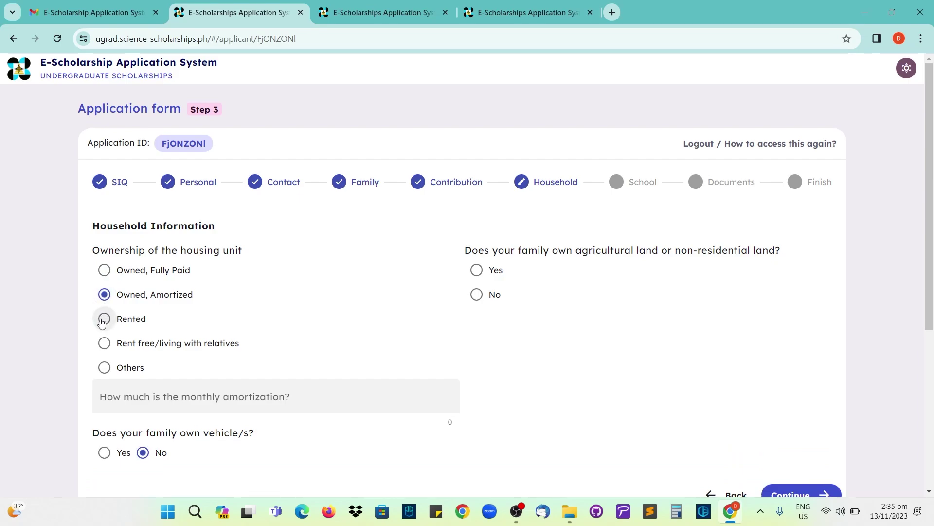
{"action": "left_click", "coordinate": [103, 319]}
{"action": "left_click", "coordinate": [104, 343]}
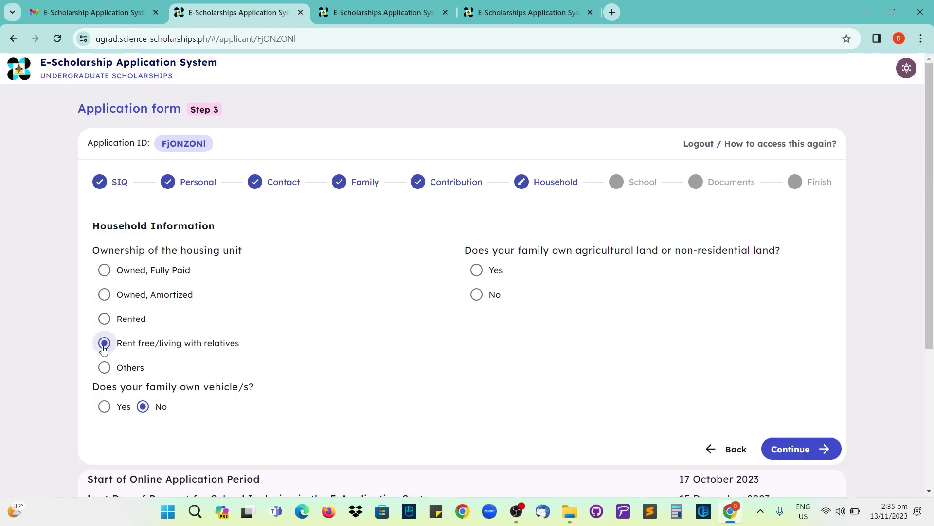
{"action": "left_click", "coordinate": [105, 273]}
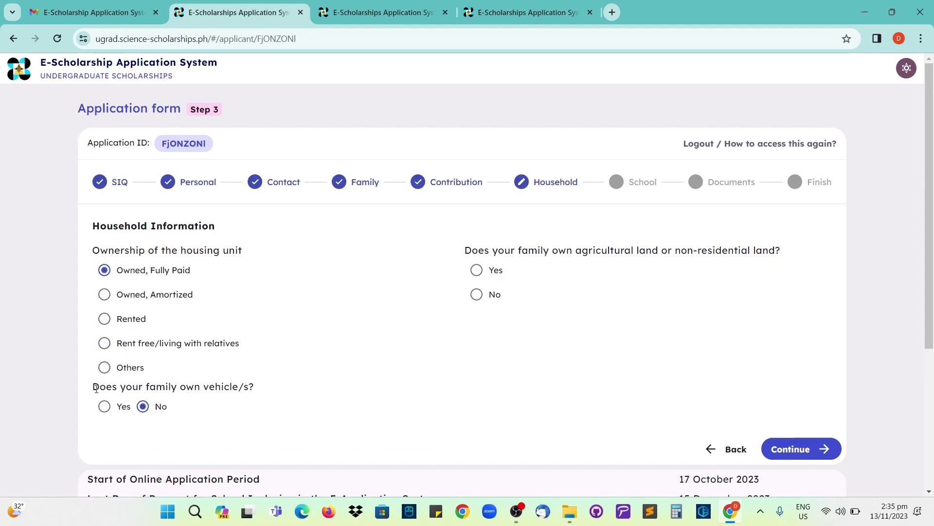
- Answer Yes to family vehicles and enter a Car/AUV/SUV with year model 2010
{"action": "left_click_drag", "start_coordinate": [95, 388], "coordinate": [254, 388]}
{"action": "left_click", "coordinate": [266, 392]}
{"action": "scroll", "coordinate": [219, 385], "scroll_direction": "down", "scroll_amount": 1}
{"action": "left_click", "coordinate": [104, 344]}
{"action": "scroll", "coordinate": [121, 350], "scroll_direction": "down", "scroll_amount": 2}
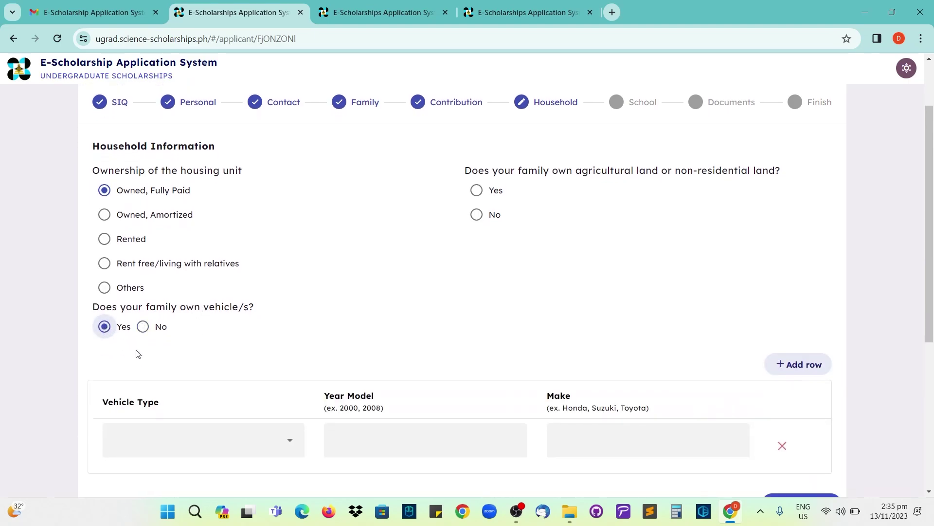
{"action": "scroll", "coordinate": [137, 354], "scroll_direction": "down", "scroll_amount": 2}
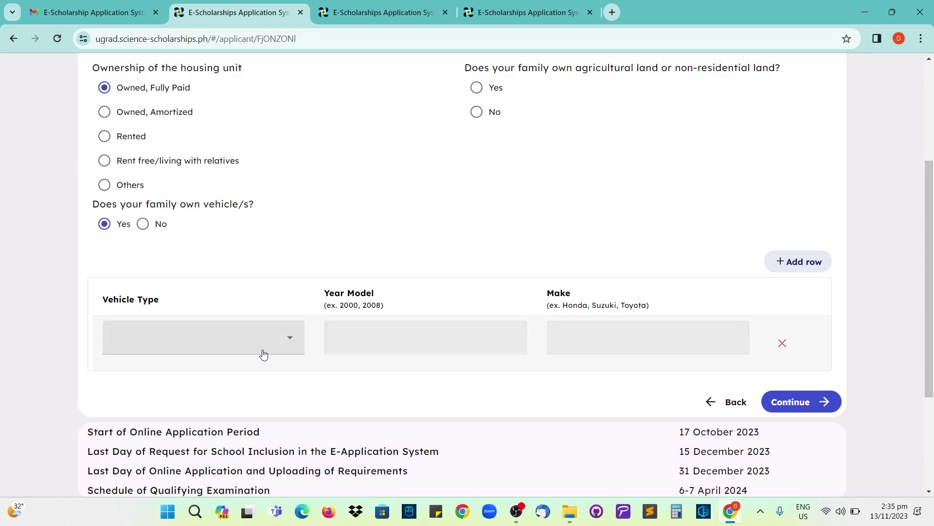
{"action": "left_click", "coordinate": [284, 349]}
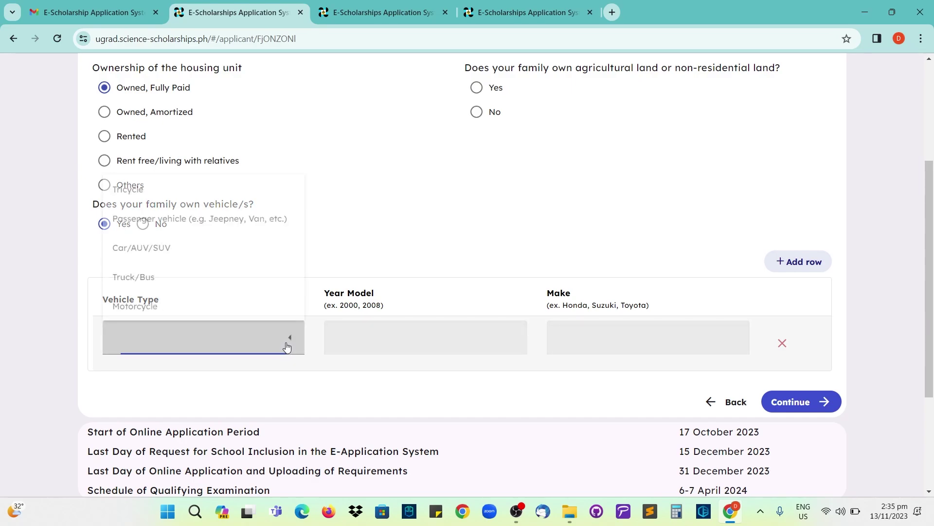
{"action": "left_click", "coordinate": [163, 258]}
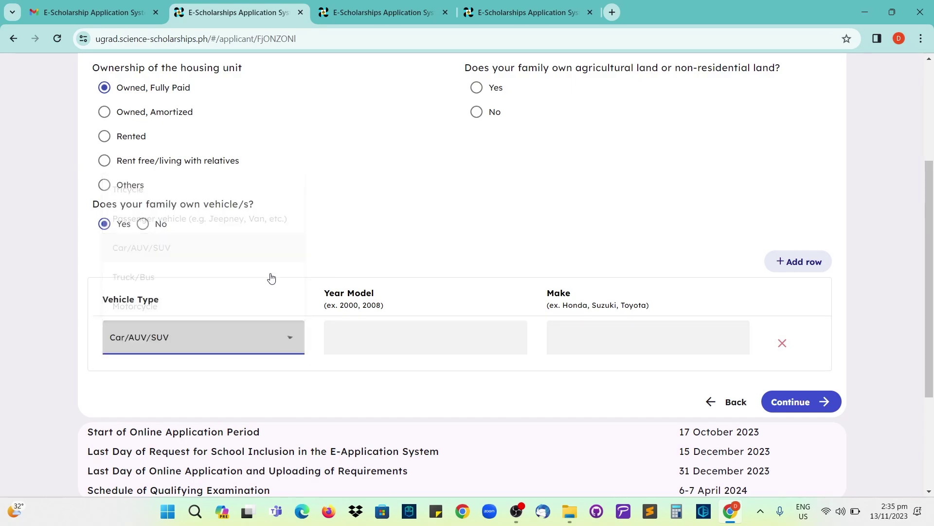
{"action": "left_click", "coordinate": [383, 330]}
{"action": "type", "text": "2010"}
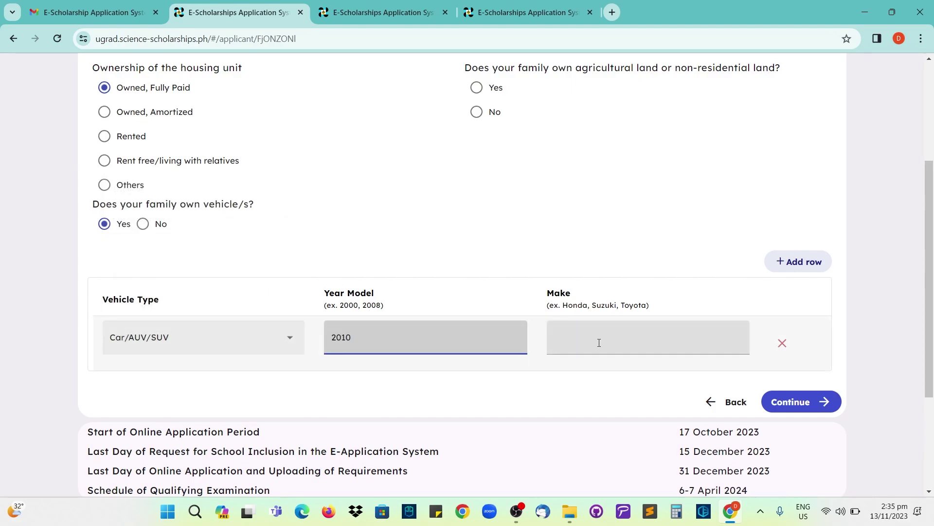
- Enter the vehicle make TOYOTA and add a row, then set the vehicle answer back to No
{"action": "left_click", "coordinate": [599, 343]}
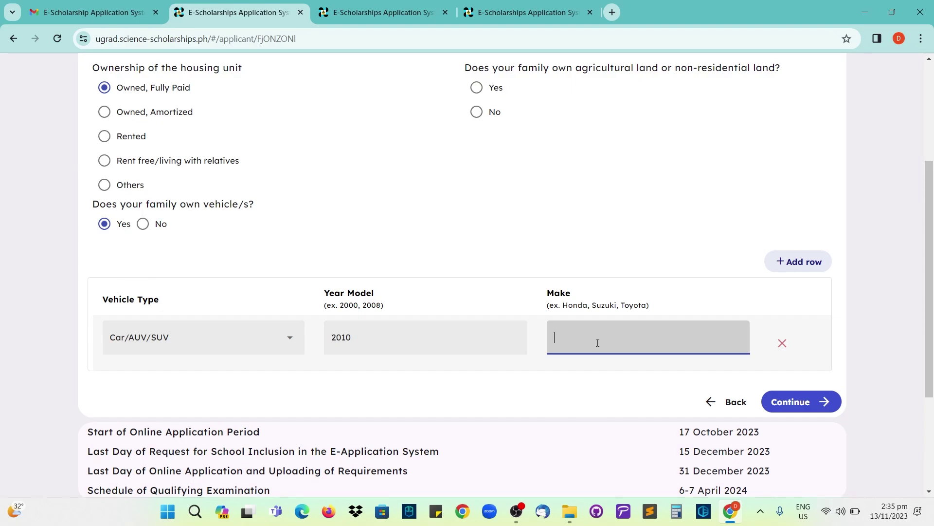
{"action": "type", "text": "TOYOTA"}
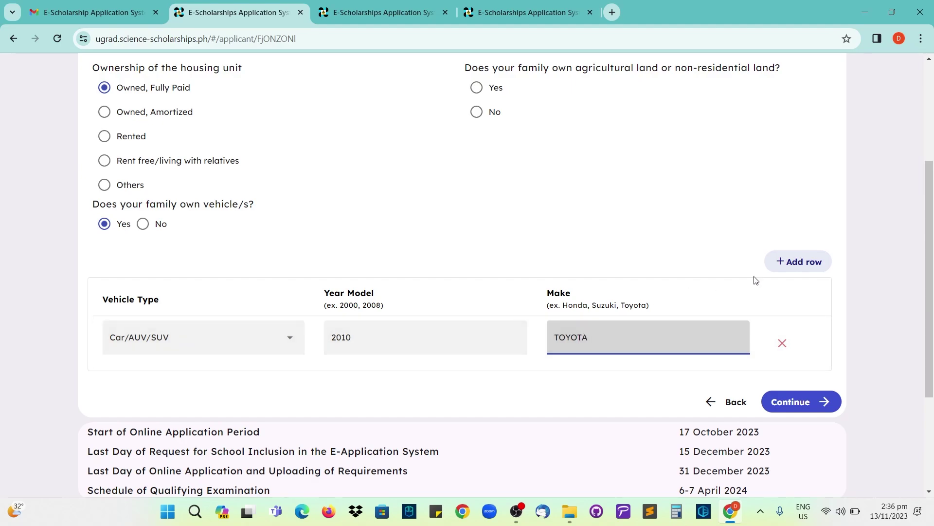
{"action": "left_click", "coordinate": [795, 265]}
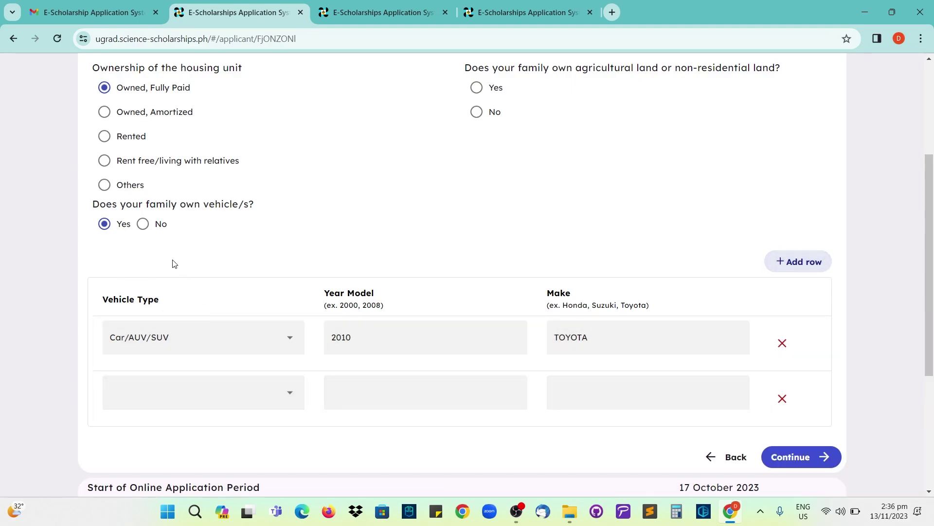
{"action": "scroll", "coordinate": [150, 244], "scroll_direction": "up", "scroll_amount": 1}
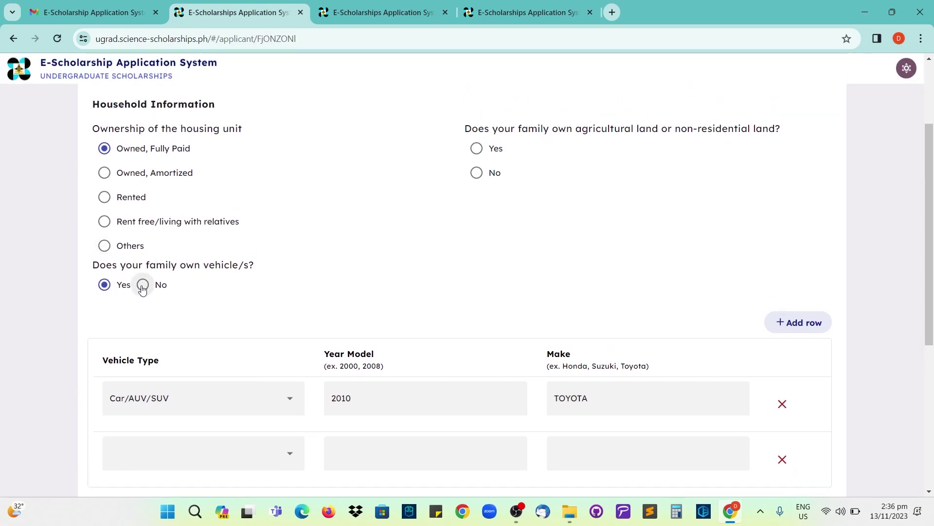
{"action": "left_click", "coordinate": [143, 286]}
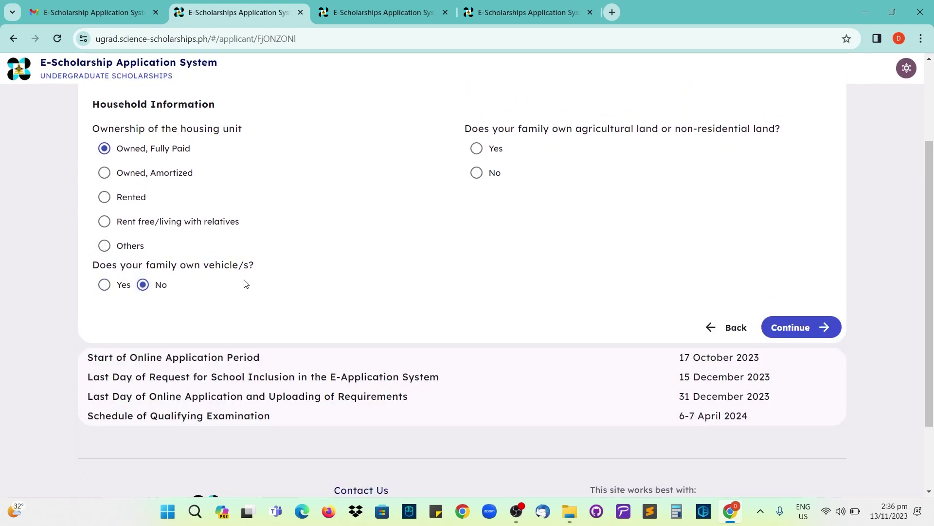
- Set agricultural land ownership to No after trying Yes, then save Household Information
{"action": "scroll", "coordinate": [495, 152], "scroll_direction": "up", "scroll_amount": 1}
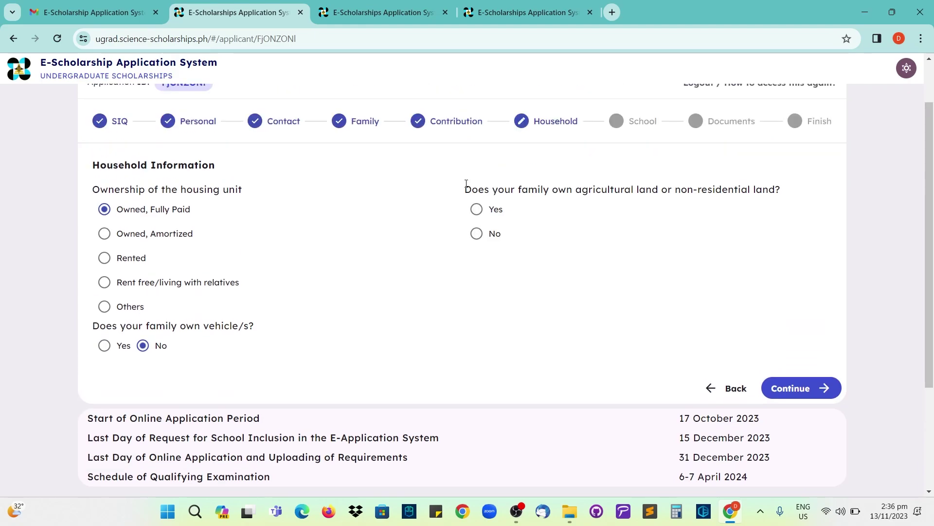
{"action": "left_click_drag", "start_coordinate": [465, 190], "coordinate": [791, 190]}
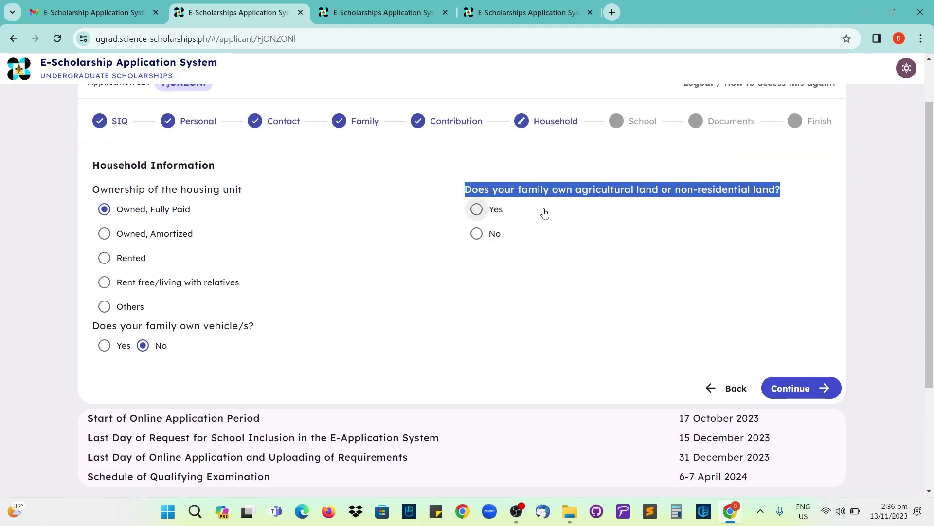
{"action": "left_click", "coordinate": [478, 210]}
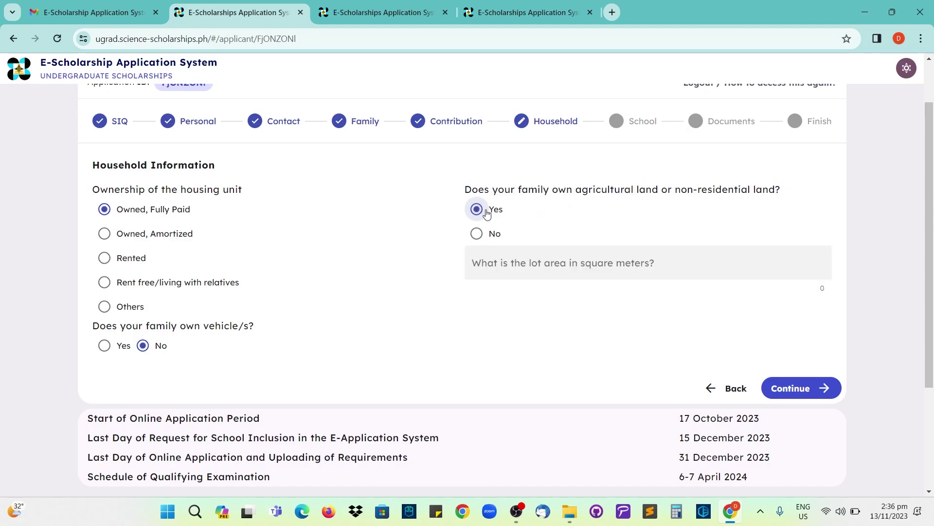
{"action": "left_click", "coordinate": [551, 266]}
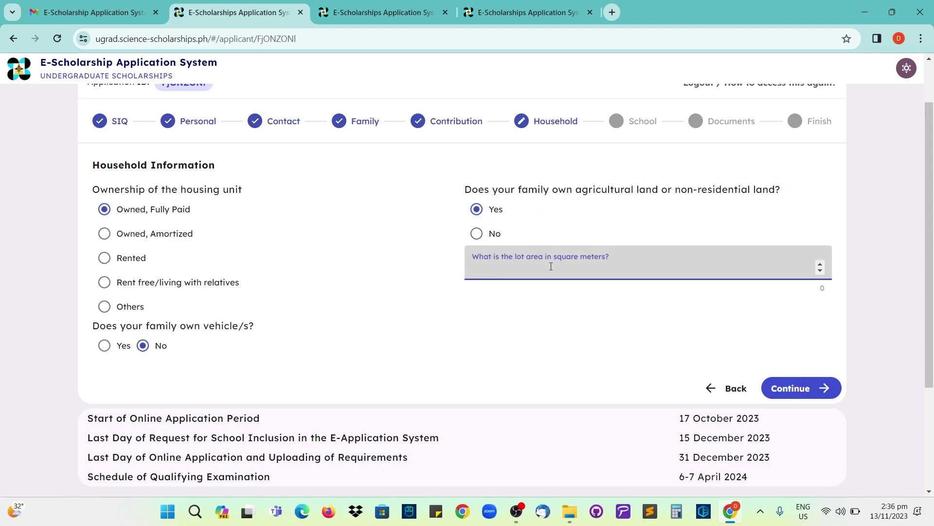
{"action": "left_click", "coordinate": [478, 237]}
{"action": "left_click", "coordinate": [788, 389]}
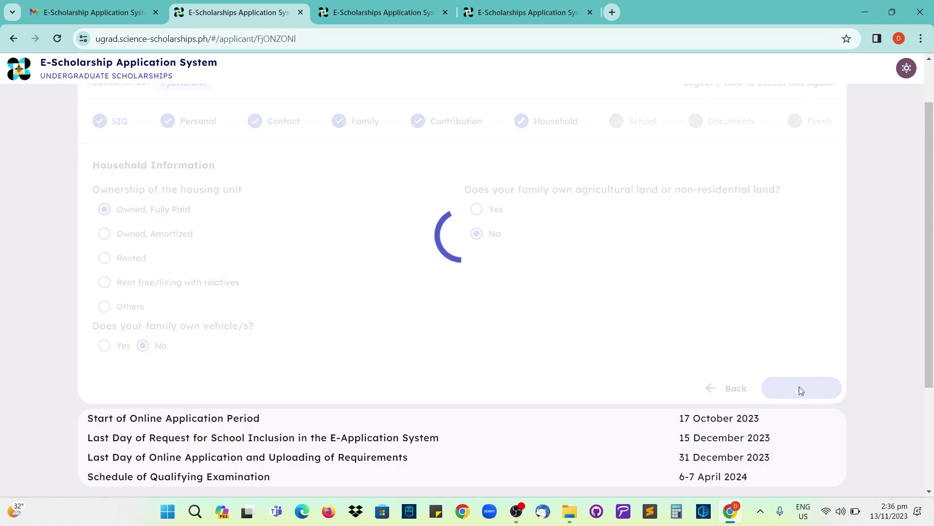
- Choose Region 10, Misamis Oriental, Cagayan de Oro City, then Cagayan de Oro National High School
{"action": "scroll", "coordinate": [528, 319], "scroll_direction": "down", "scroll_amount": 1}
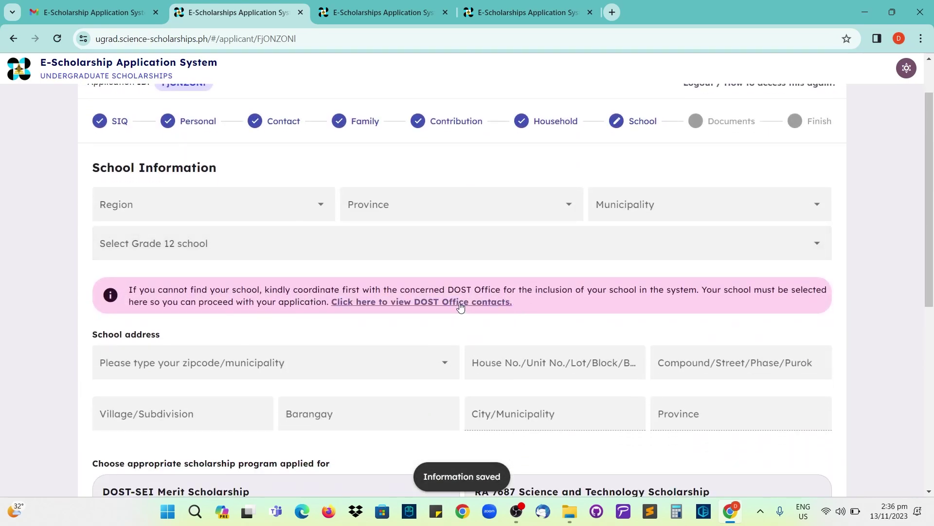
{"action": "left_click", "coordinate": [150, 205]}
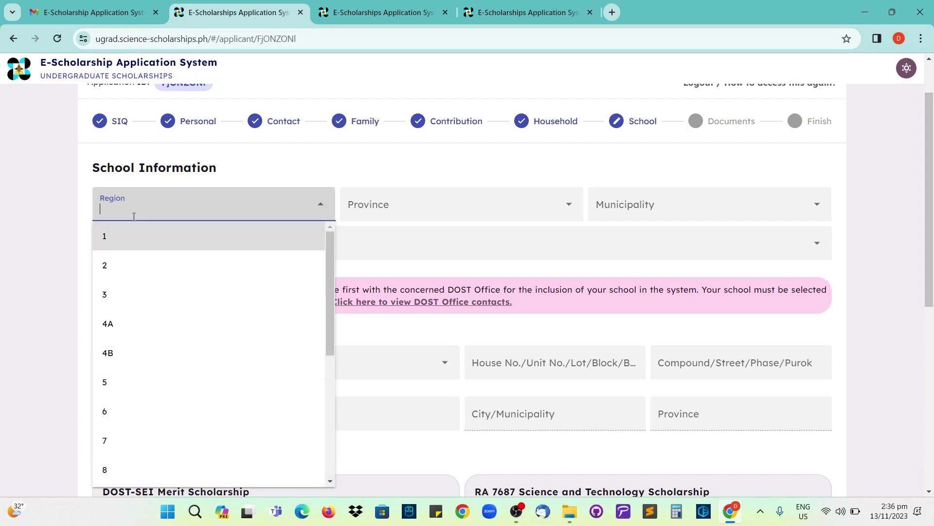
{"action": "scroll", "coordinate": [146, 292], "scroll_direction": "down", "scroll_amount": 3}
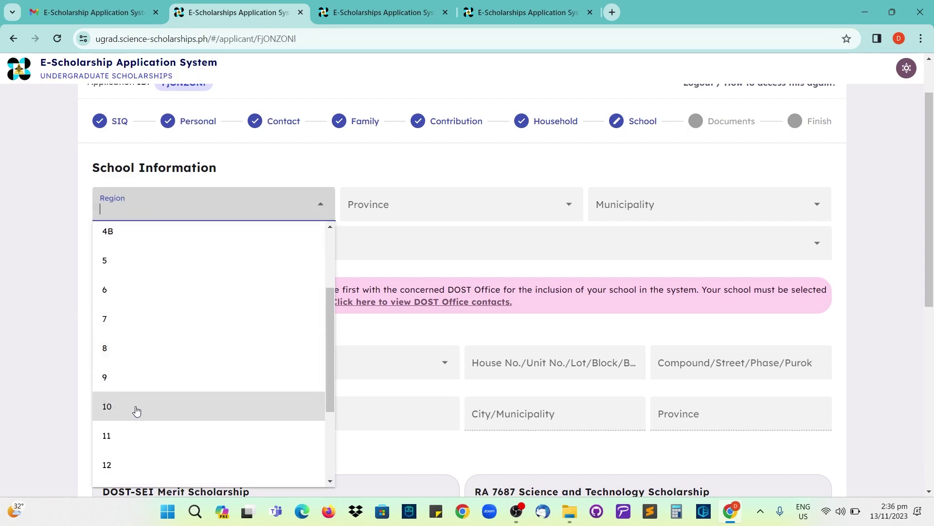
{"action": "left_click", "coordinate": [135, 409]}
{"action": "left_click", "coordinate": [358, 208]}
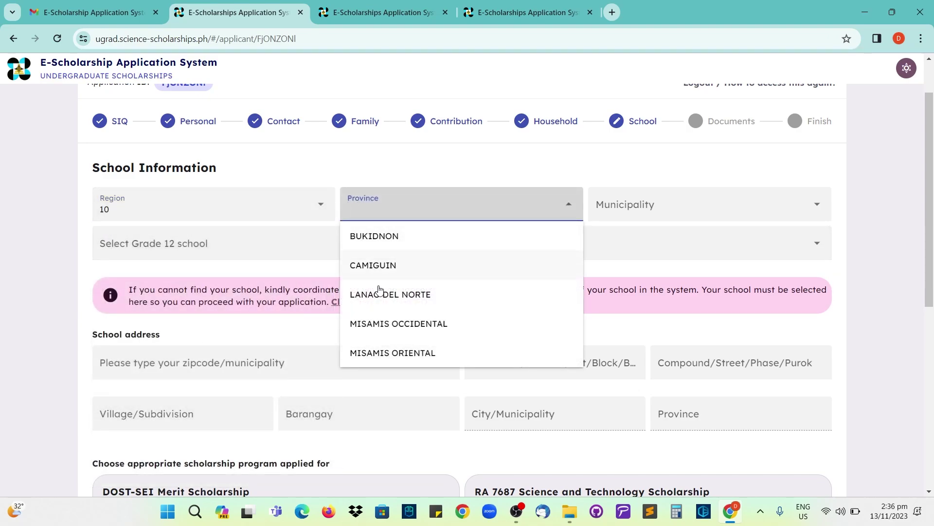
{"action": "left_click", "coordinate": [371, 353]}
{"action": "left_click", "coordinate": [616, 205]}
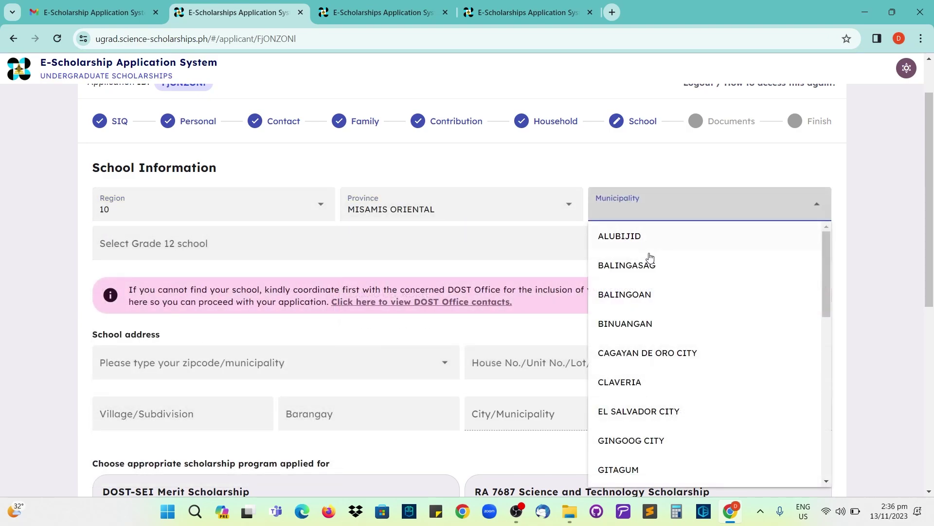
{"action": "left_click", "coordinate": [657, 353]}
{"action": "left_click", "coordinate": [194, 248]}
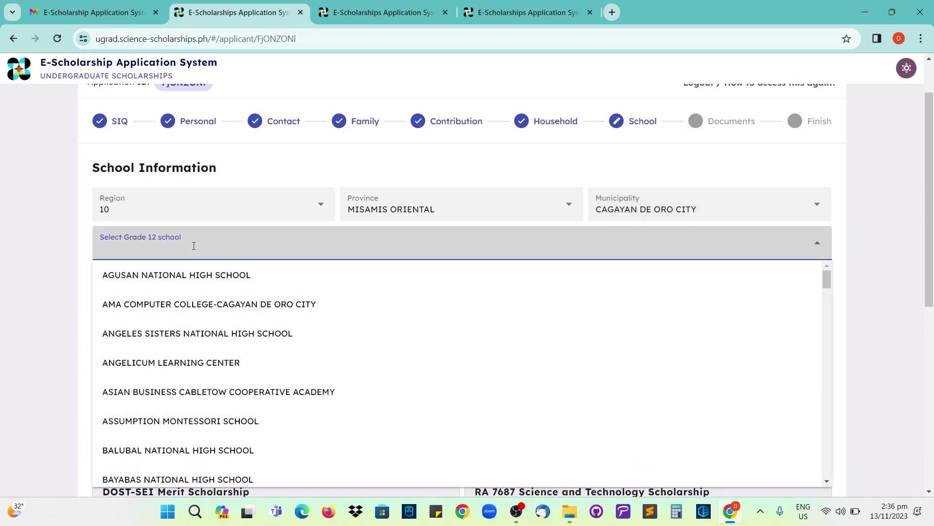
{"action": "scroll", "coordinate": [188, 350], "scroll_direction": "down", "scroll_amount": 6}
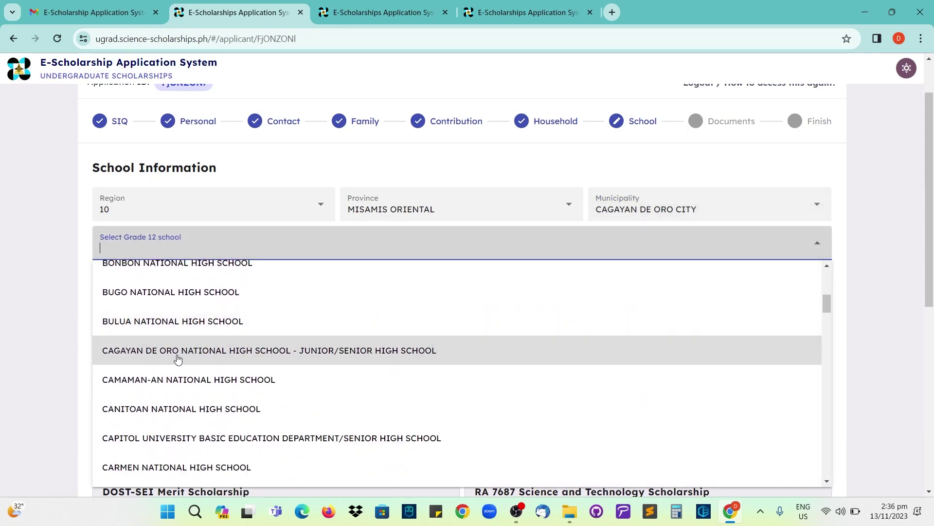
{"action": "left_click", "coordinate": [202, 357]}
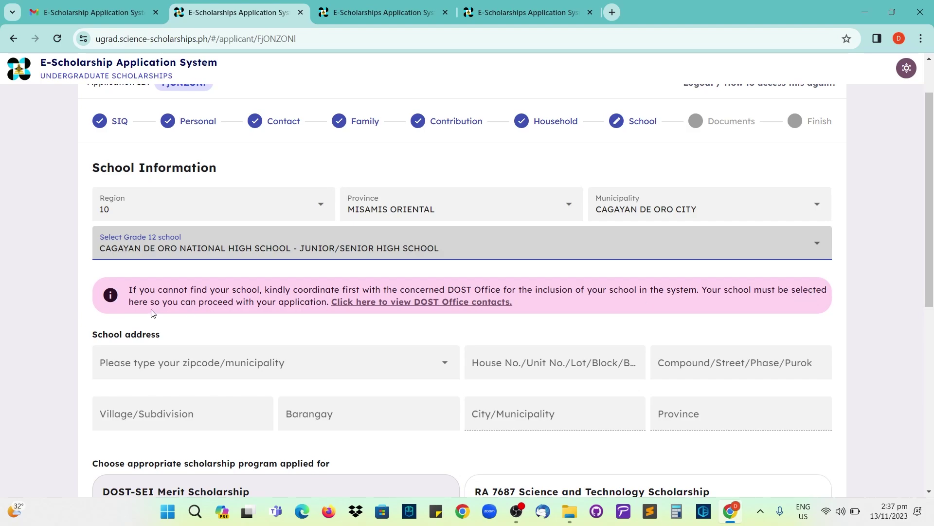
- Open the DOST Office contacts and review the school-inclusion requirements like registrar, e-mail and term type
{"action": "left_click", "coordinate": [392, 305]}
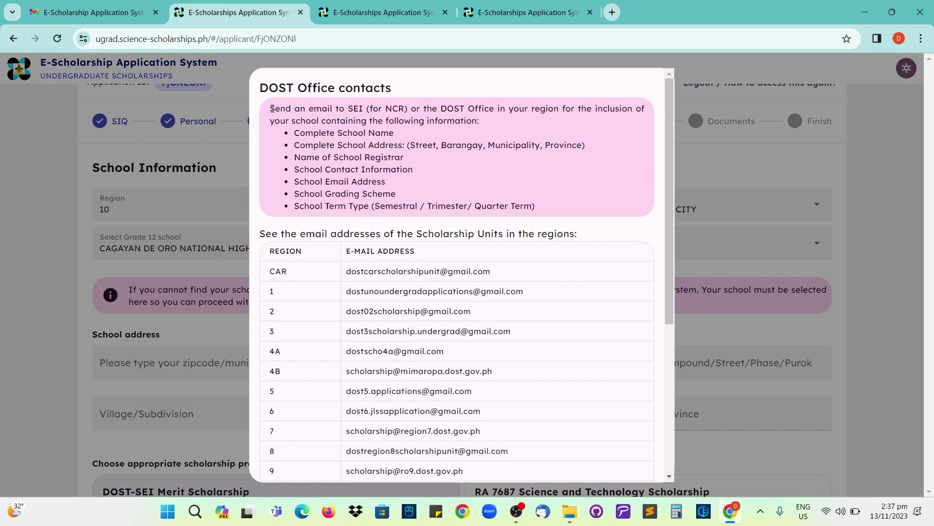
{"action": "left_click_drag", "start_coordinate": [271, 108], "coordinate": [360, 110]}
{"action": "left_click_drag", "start_coordinate": [441, 109], "coordinate": [557, 122]}
{"action": "left_click_drag", "start_coordinate": [395, 133], "coordinate": [404, 146]}
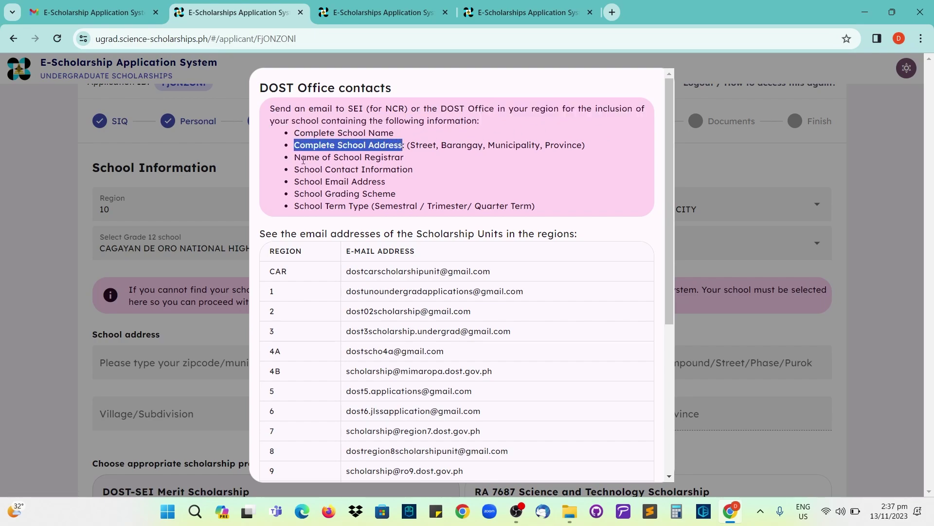
{"action": "left_click_drag", "start_coordinate": [295, 158], "coordinate": [394, 162]}
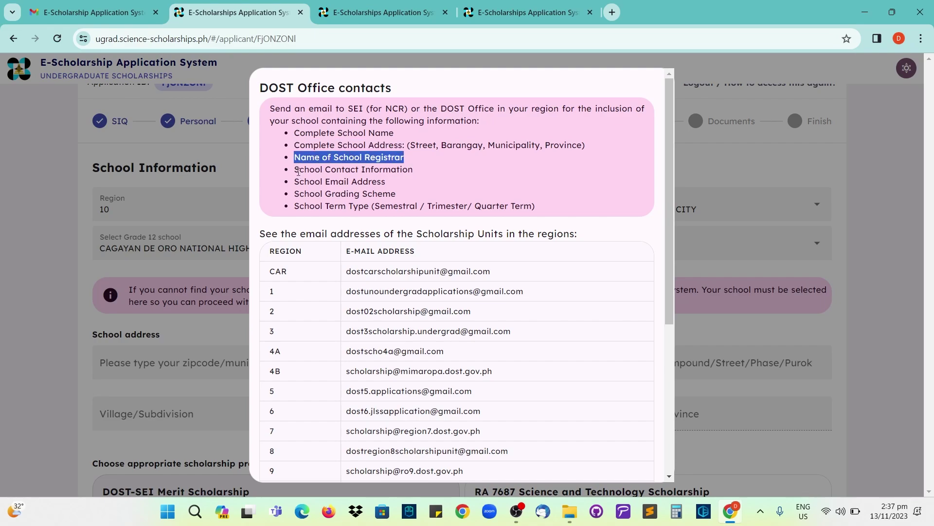
{"action": "left_click_drag", "start_coordinate": [295, 169], "coordinate": [417, 166]}
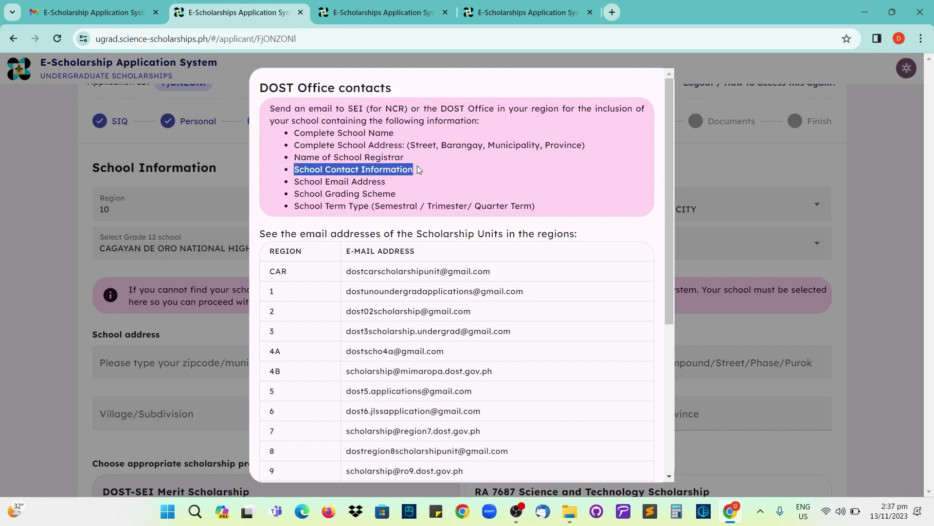
{"action": "left_click", "coordinate": [416, 169]}
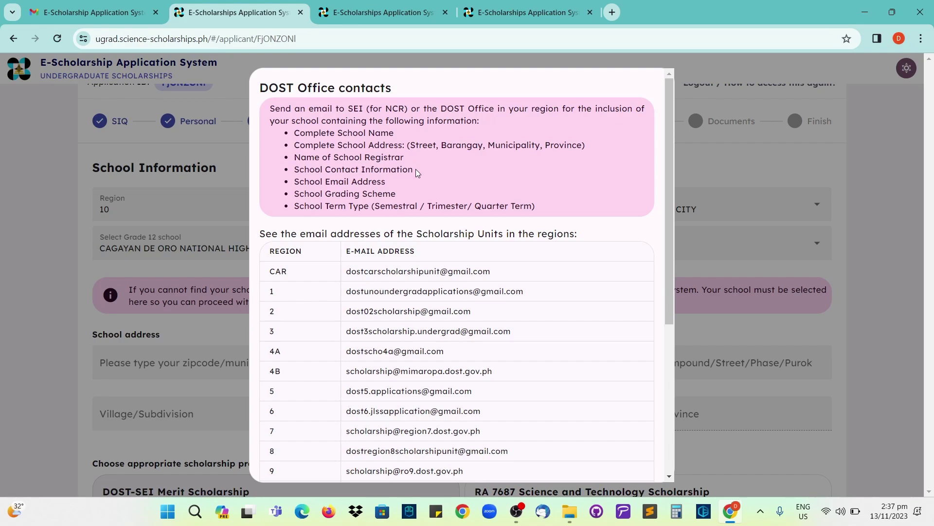
{"action": "left_click_drag", "start_coordinate": [374, 184], "coordinate": [295, 191]}
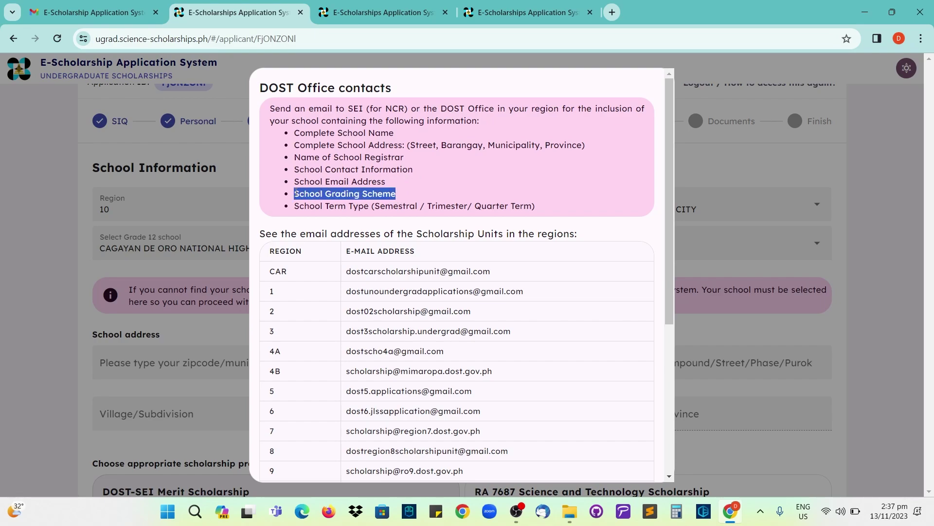
{"action": "left_click", "coordinate": [400, 195]}
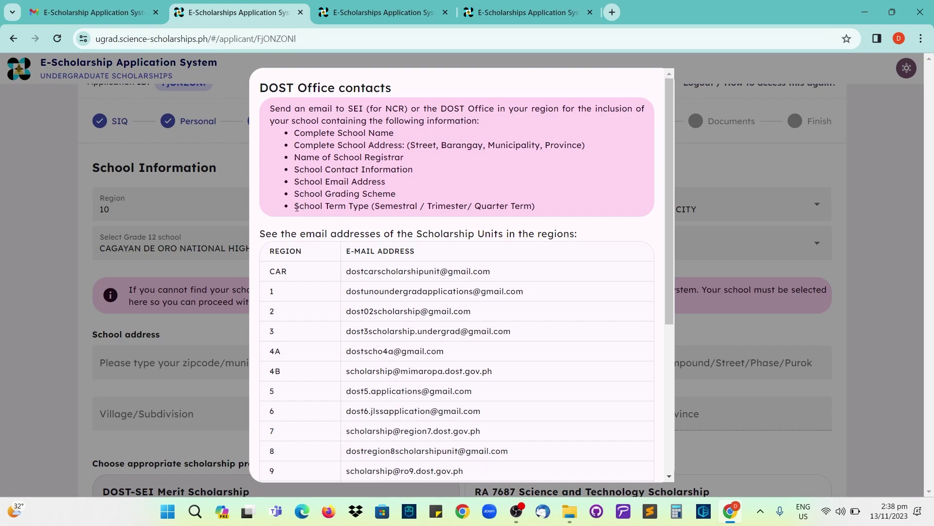
{"action": "left_click_drag", "start_coordinate": [295, 206], "coordinate": [524, 207]}
- Scroll to the Region 10 scholarship contact address and the deadline note
{"action": "scroll", "coordinate": [444, 217], "scroll_direction": "down", "scroll_amount": 2}
{"action": "scroll", "coordinate": [443, 217], "scroll_direction": "down", "scroll_amount": 3}
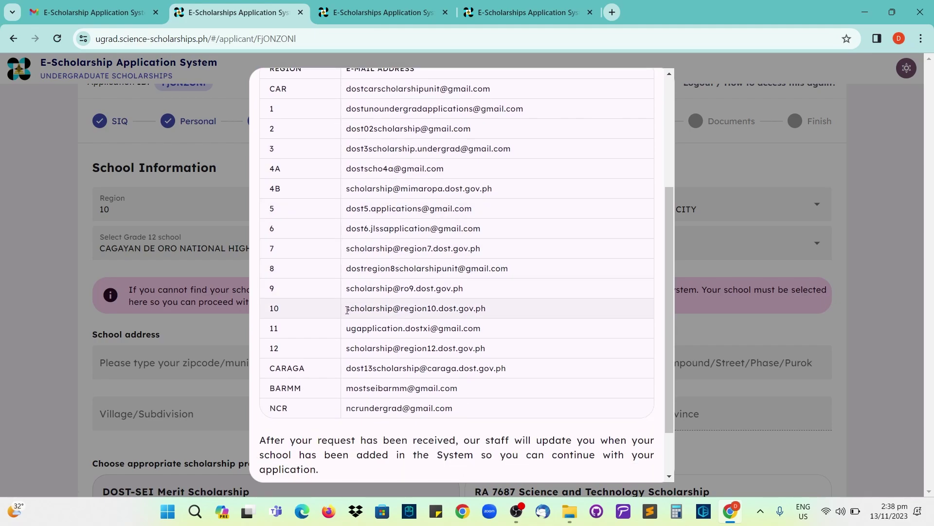
{"action": "left_click_drag", "start_coordinate": [348, 310], "coordinate": [495, 312]}
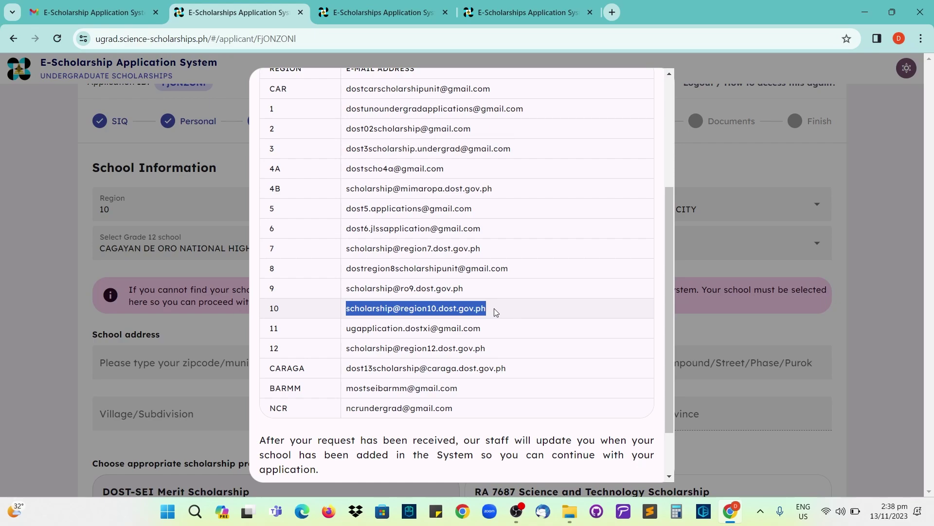
{"action": "scroll", "coordinate": [477, 310], "scroll_direction": "down", "scroll_amount": 2}
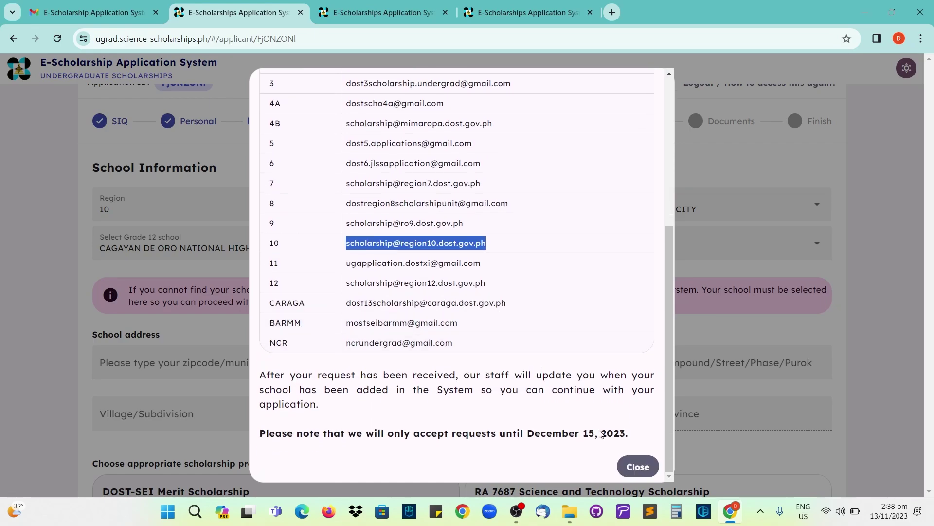
- Close the contacts dialog and confirm Cagayan de Oro National High School stays selected
{"action": "left_click", "coordinate": [644, 472]}
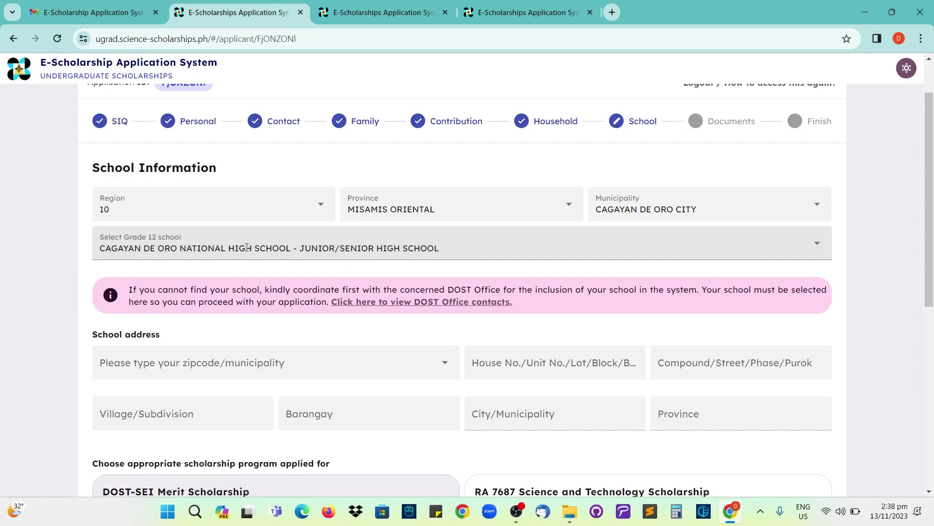
{"action": "left_click", "coordinate": [438, 247]}
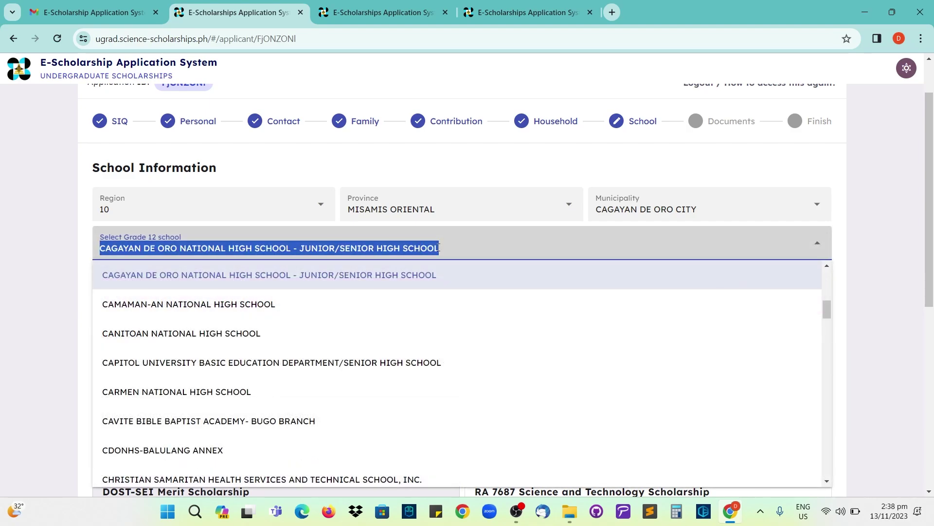
{"action": "left_click", "coordinate": [462, 246]}
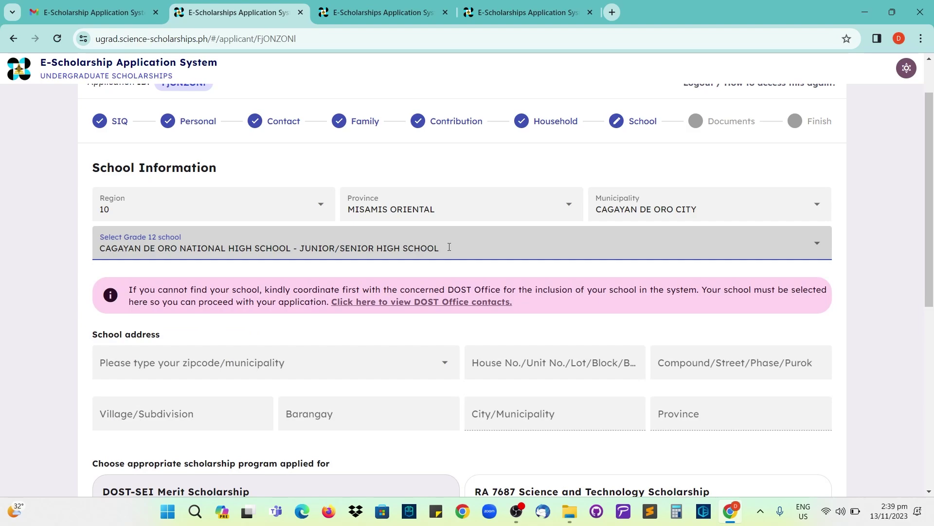
{"action": "scroll", "coordinate": [448, 247], "scroll_direction": "down", "scroll_amount": 1}
{"action": "scroll", "coordinate": [417, 265], "scroll_direction": "down", "scroll_amount": 1}
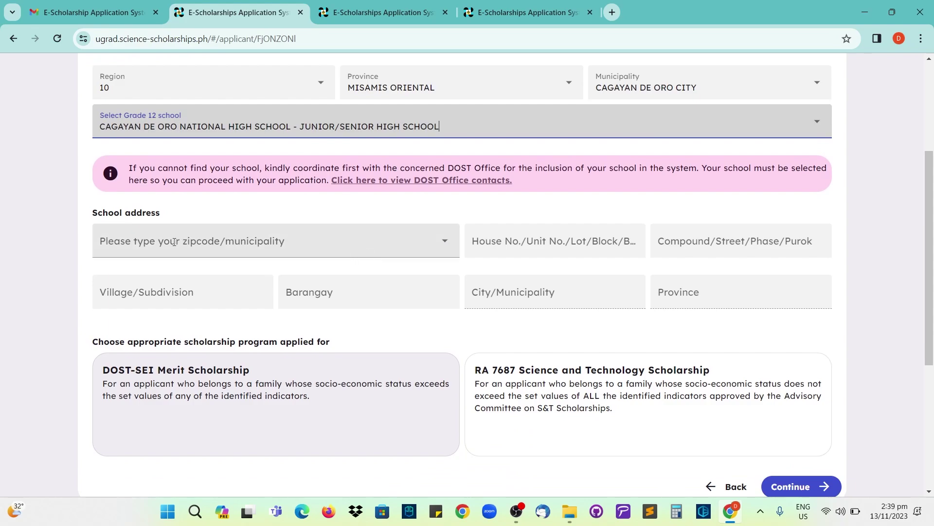
- Select zipcode 9000 – CARMEN – Cagayan de Oro City – Misamis Oriental for the school address
{"action": "left_click", "coordinate": [146, 244]}
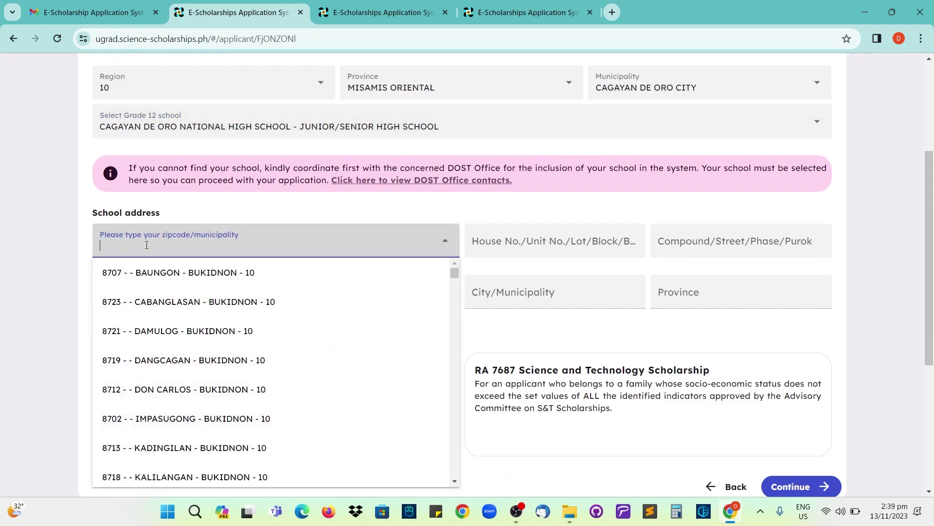
{"action": "type", "text": "9000"}
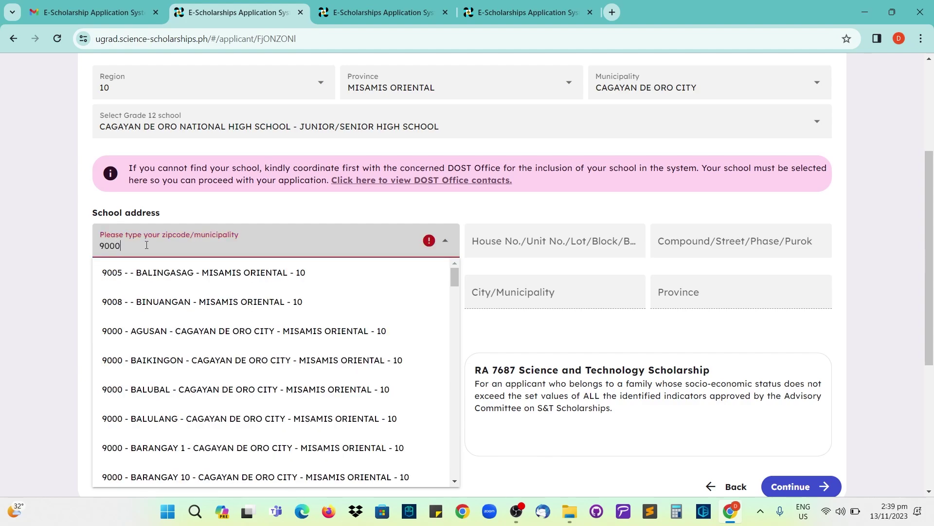
{"action": "scroll", "coordinate": [156, 356], "scroll_direction": "down", "scroll_amount": 10}
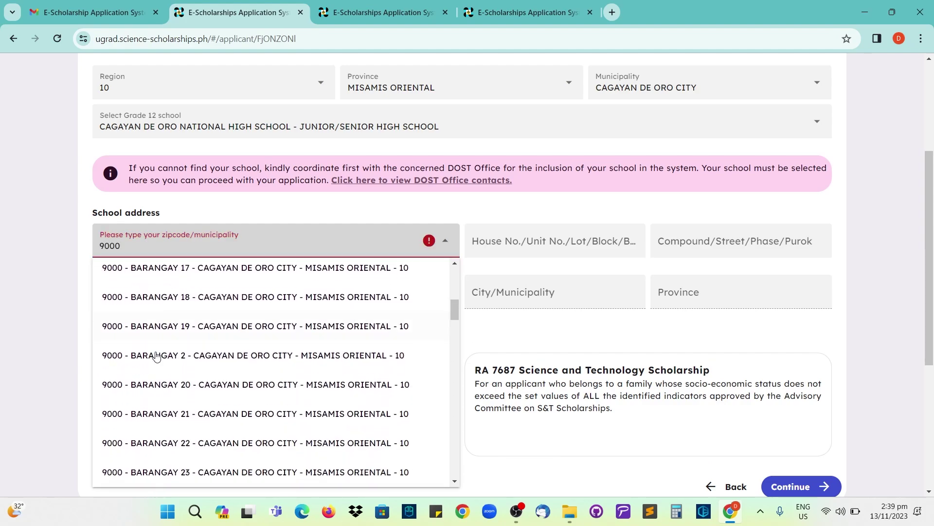
{"action": "scroll", "coordinate": [156, 356], "scroll_direction": "down", "scroll_amount": 10}
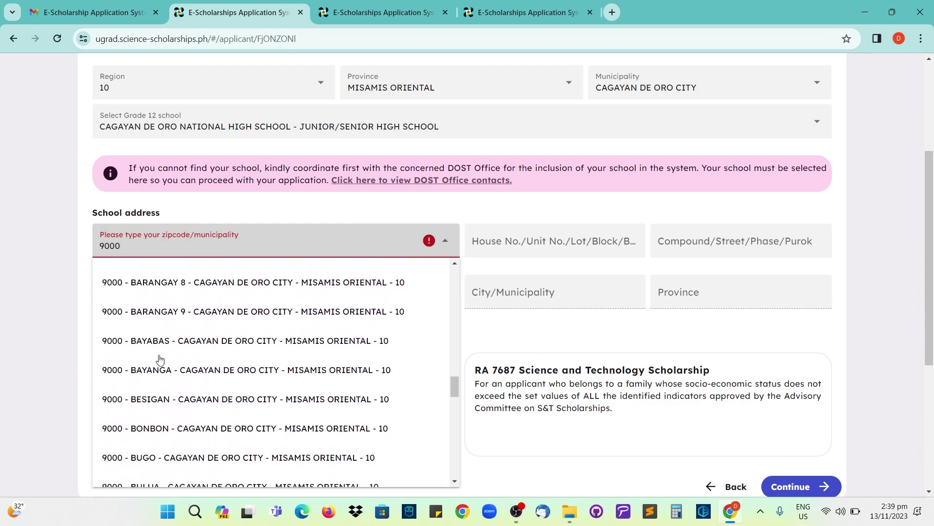
{"action": "scroll", "coordinate": [161, 359], "scroll_direction": "down", "scroll_amount": 5}
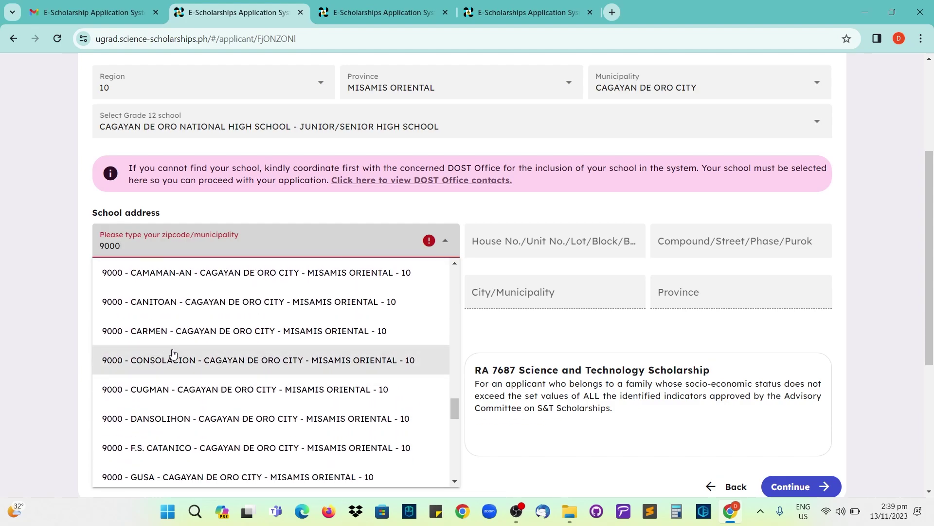
{"action": "left_click", "coordinate": [181, 331]}
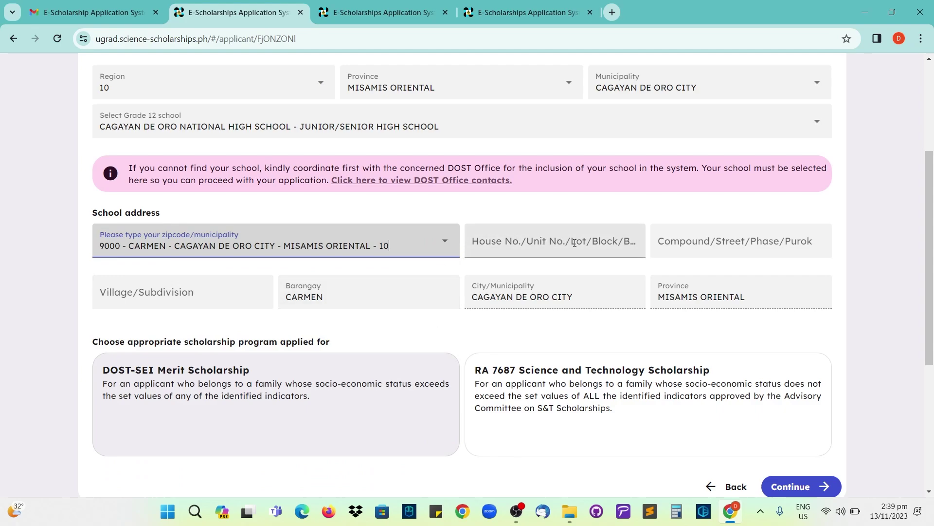
- Review the house number, street, village and auto-filled barangay CARMEN address fields
{"action": "left_click", "coordinate": [550, 245]}
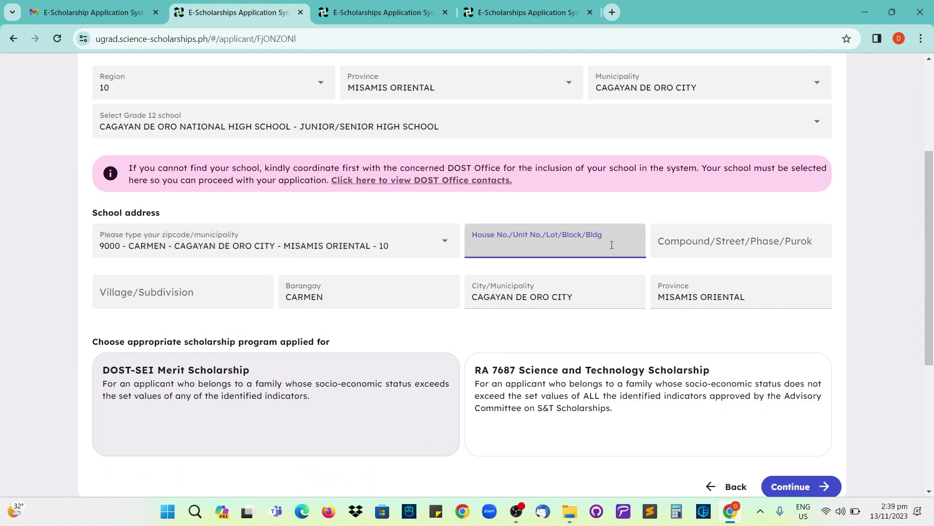
{"action": "left_click", "coordinate": [754, 244]}
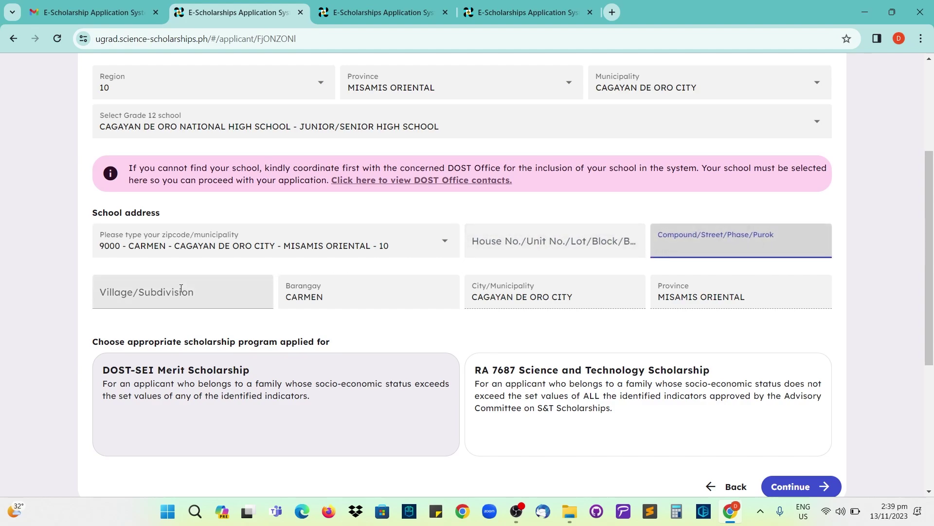
{"action": "left_click", "coordinate": [209, 295]}
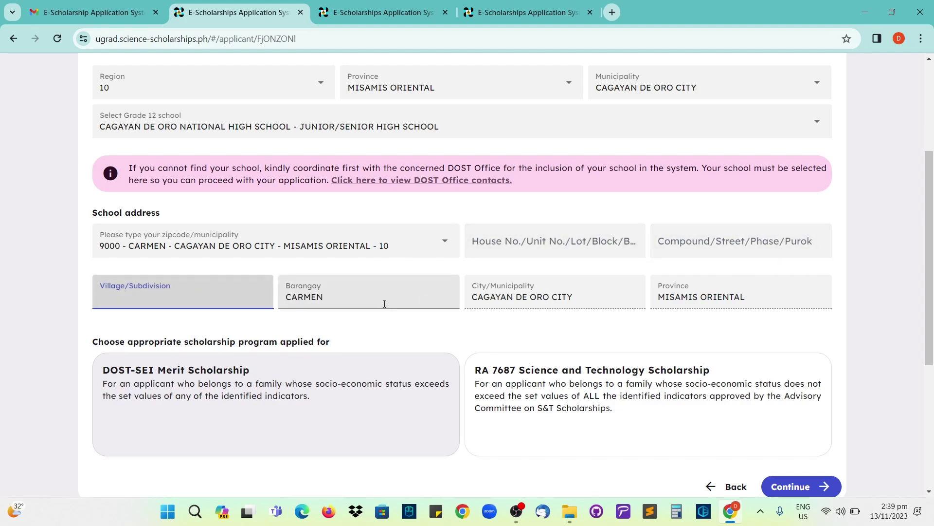
{"action": "left_click", "coordinate": [484, 319]}
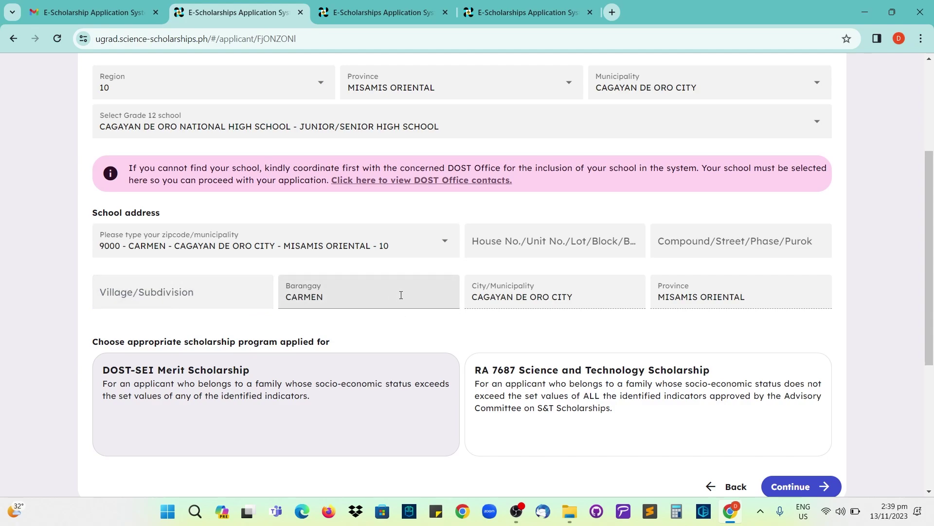
{"action": "left_click", "coordinate": [404, 295]}
{"action": "left_click", "coordinate": [569, 287]}
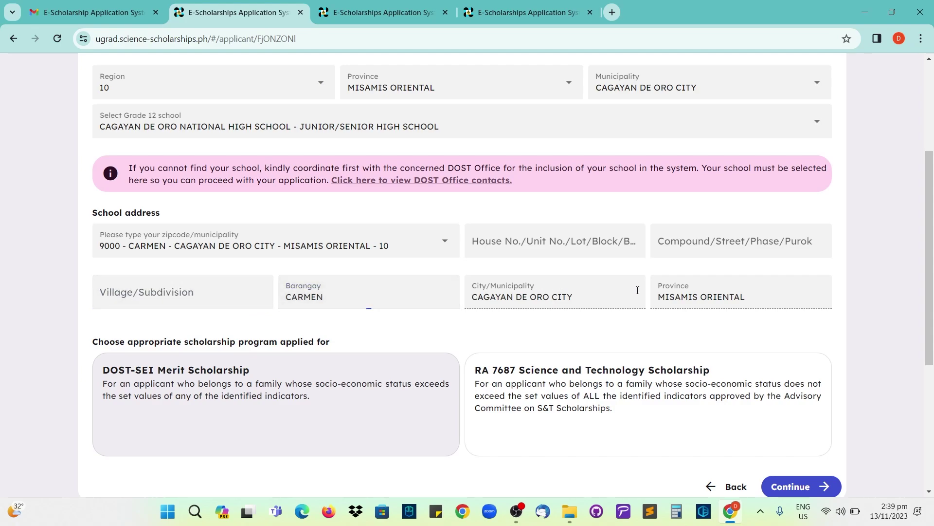
{"action": "scroll", "coordinate": [646, 300], "scroll_direction": "down", "scroll_amount": 1}
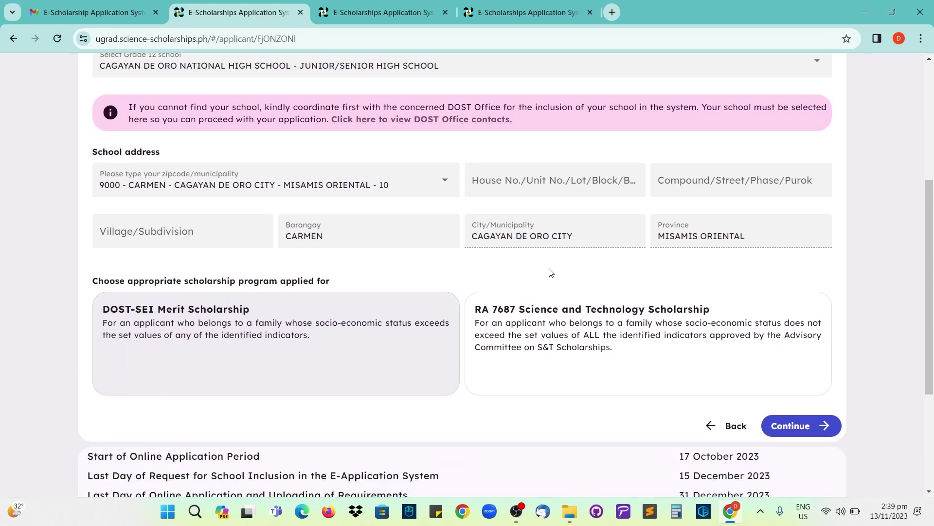
- Review the DOST-SEI Merit Scholarship option and its description
{"action": "scroll", "coordinate": [492, 273], "scroll_direction": "down", "scroll_amount": 3}
{"action": "scroll", "coordinate": [292, 223], "scroll_direction": "up", "scroll_amount": 1}
{"action": "scroll", "coordinate": [255, 231], "scroll_direction": "up", "scroll_amount": 1}
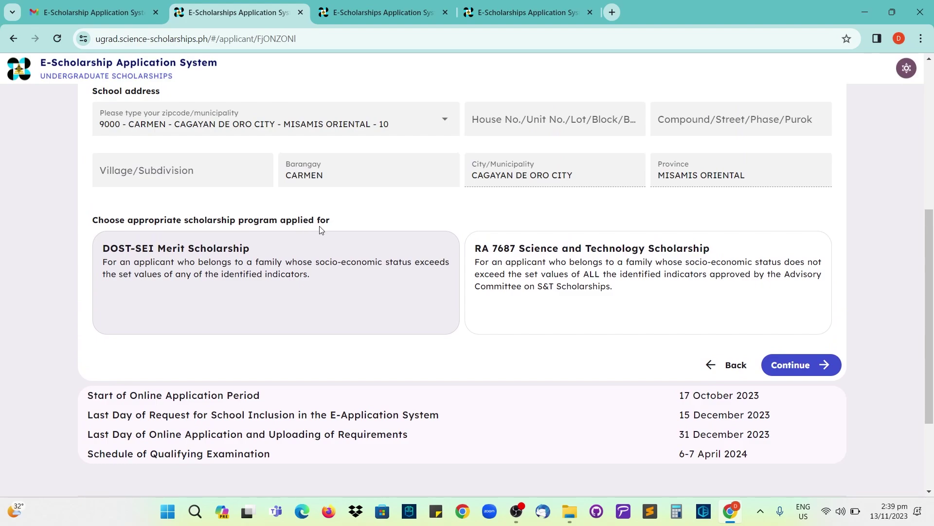
{"action": "left_click", "coordinate": [271, 273]}
{"action": "left_click", "coordinate": [289, 274]}
{"action": "left_click", "coordinate": [314, 273]}
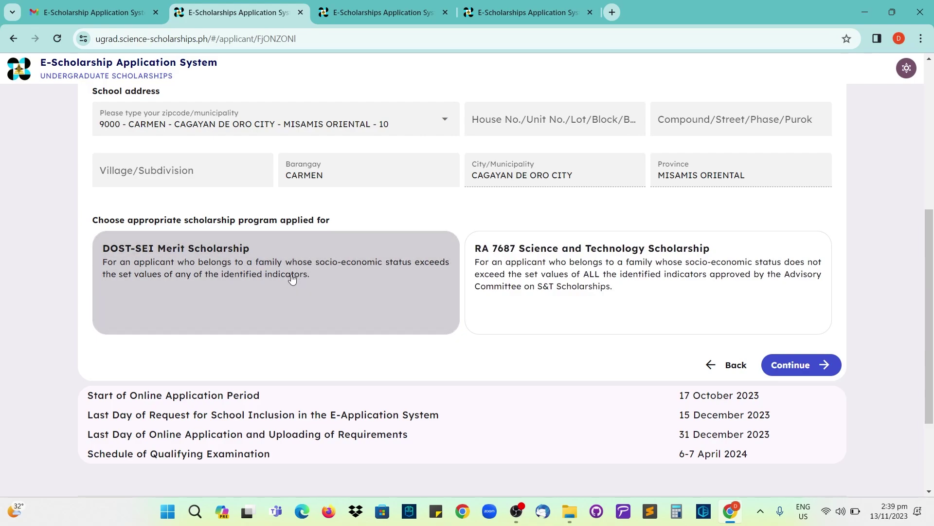
{"action": "left_click", "coordinate": [275, 275]}
{"action": "triple_click", "coordinate": [276, 275]}
{"action": "left_click", "coordinate": [313, 288]}
{"action": "left_click", "coordinate": [317, 288]}
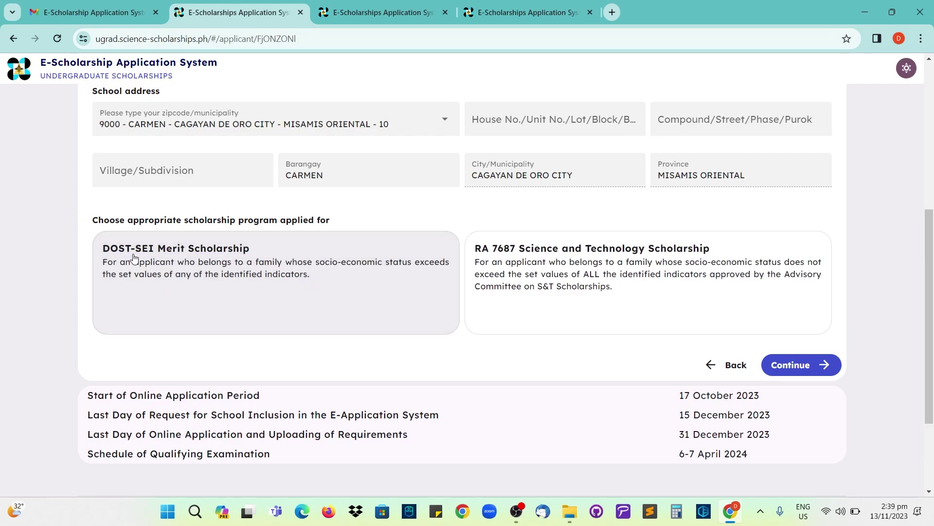
{"action": "left_click_drag", "start_coordinate": [149, 249], "coordinate": [101, 249]}
{"action": "left_click", "coordinate": [229, 259]}
{"action": "left_click", "coordinate": [230, 258]}
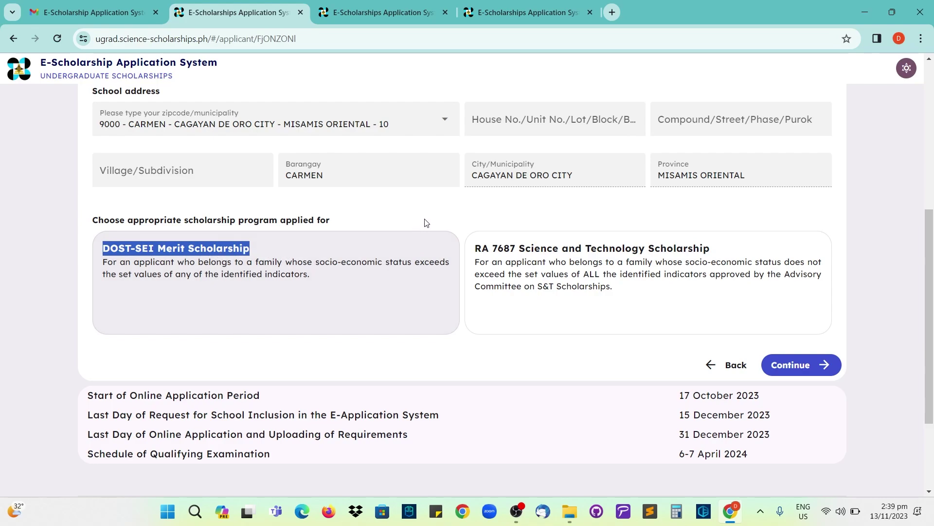
{"action": "scroll", "coordinate": [431, 218], "scroll_direction": "up", "scroll_amount": 6}
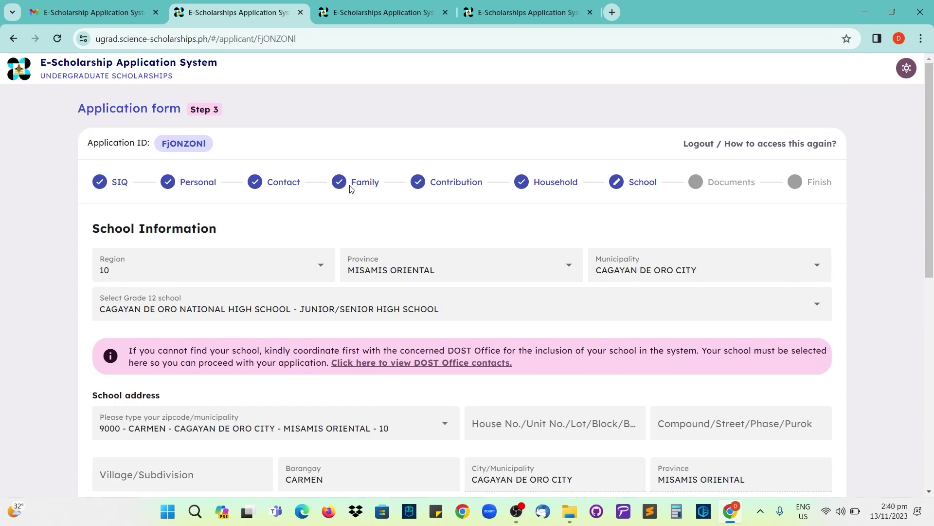
{"action": "scroll", "coordinate": [354, 190], "scroll_direction": "down", "scroll_amount": 6}
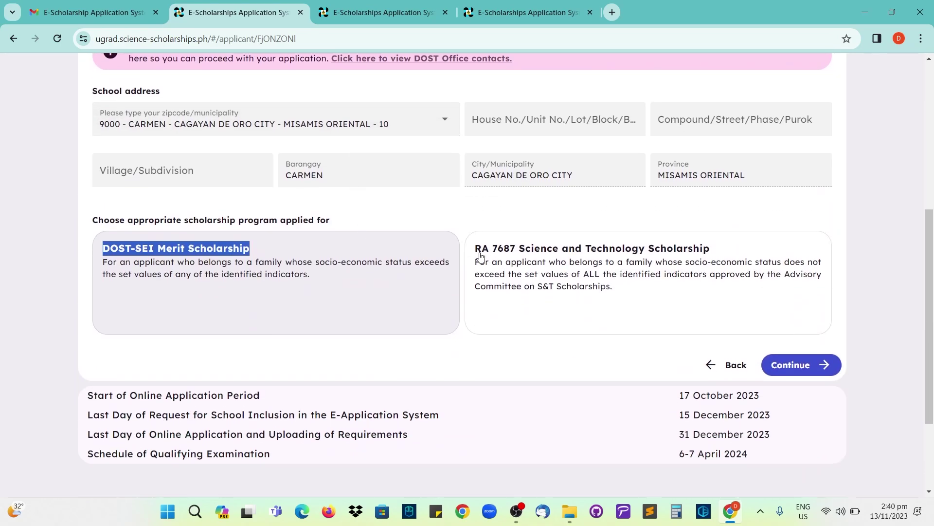
{"action": "left_click", "coordinate": [489, 222]}
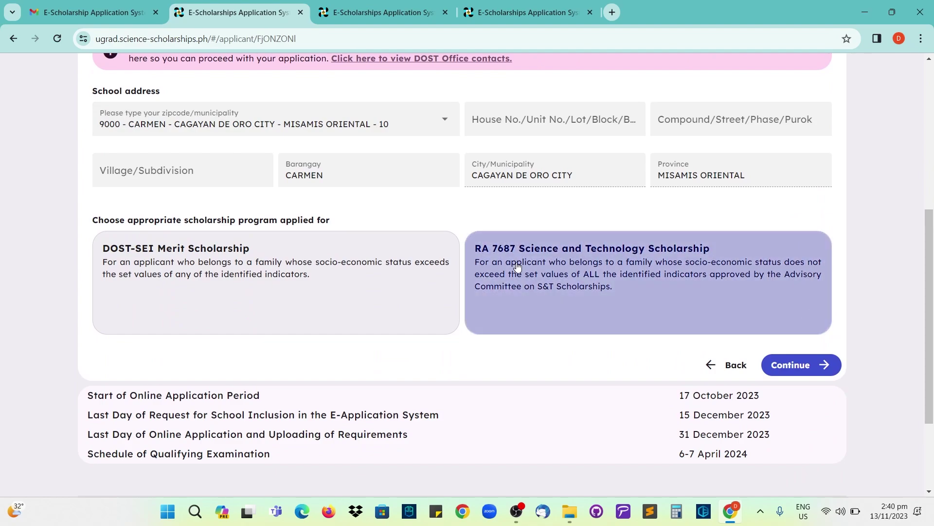
- Choose the RA 7687 Science and Technology Scholarship over Merit and save the school details
{"action": "left_click", "coordinate": [612, 288]}
{"action": "triple_click", "coordinate": [612, 288]}
{"action": "scroll", "coordinate": [606, 287], "scroll_direction": "down", "scroll_amount": 1}
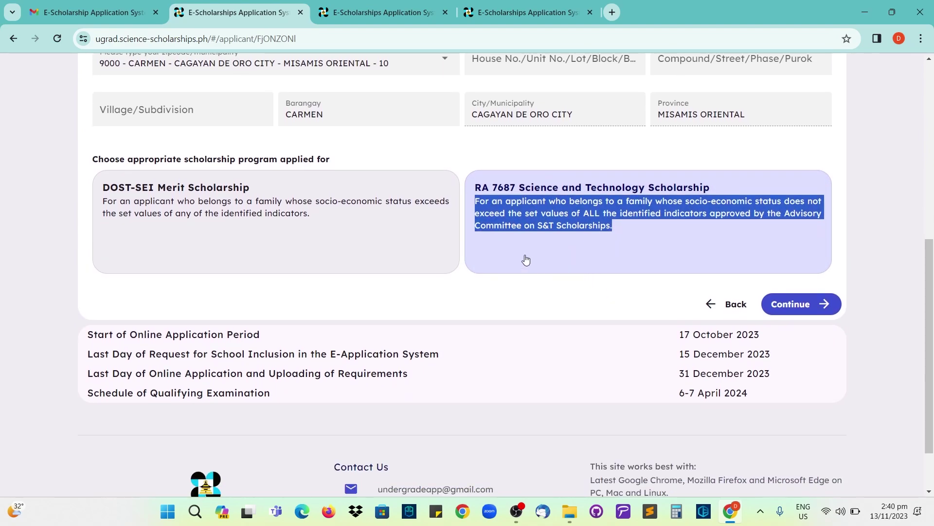
{"action": "scroll", "coordinate": [526, 259], "scroll_direction": "up", "scroll_amount": 5}
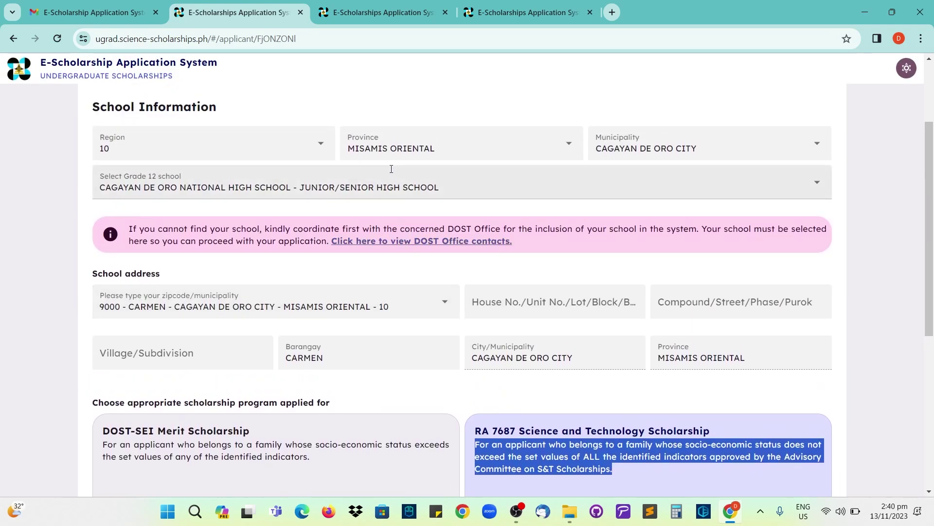
{"action": "scroll", "coordinate": [380, 253], "scroll_direction": "down", "scroll_amount": 3}
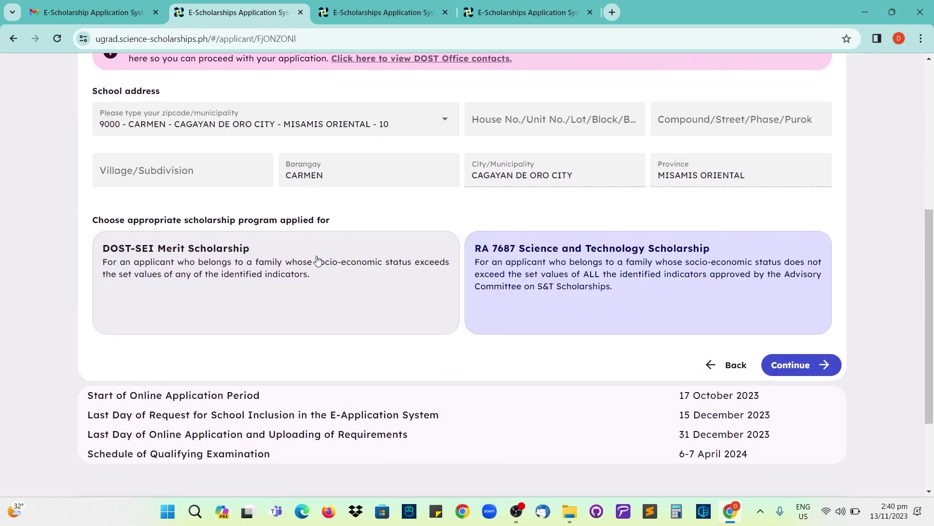
{"action": "left_click", "coordinate": [312, 273]}
{"action": "left_click", "coordinate": [311, 277]}
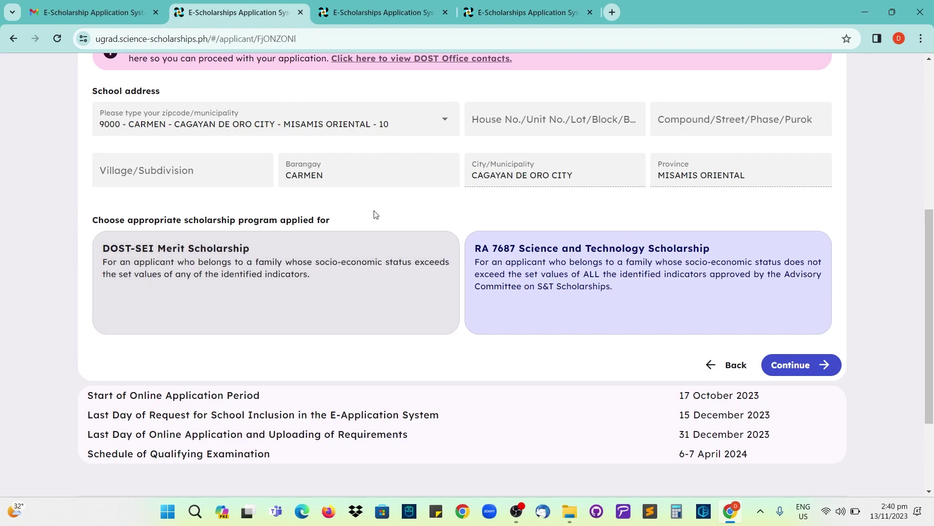
{"action": "left_click", "coordinate": [334, 255]}
{"action": "left_click_drag", "start_coordinate": [357, 245], "coordinate": [387, 262]}
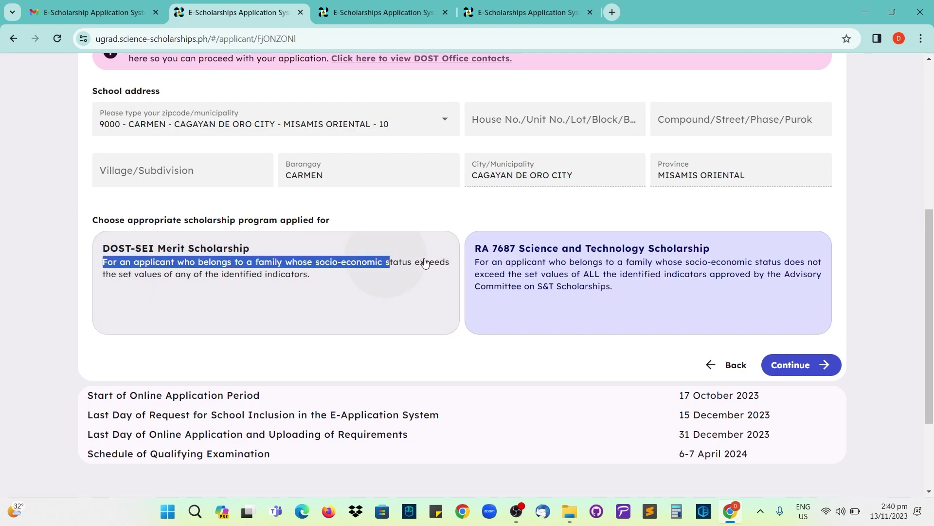
{"action": "left_click", "coordinate": [511, 264]}
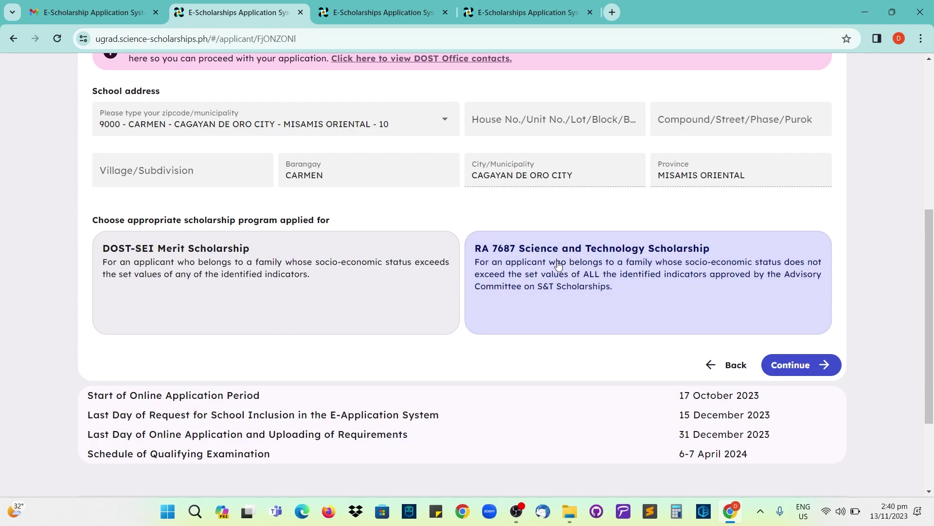
{"action": "left_click", "coordinate": [516, 265]}
{"action": "left_click", "coordinate": [792, 367]}
{"action": "scroll", "coordinate": [496, 290], "scroll_direction": "down", "scroll_amount": 2}
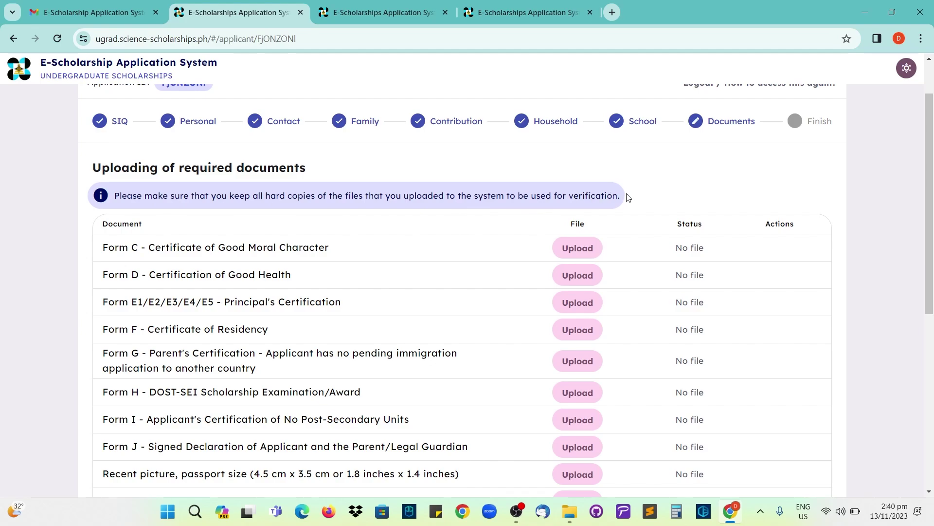
{"action": "scroll", "coordinate": [628, 197], "scroll_direction": "down", "scroll_amount": 1}
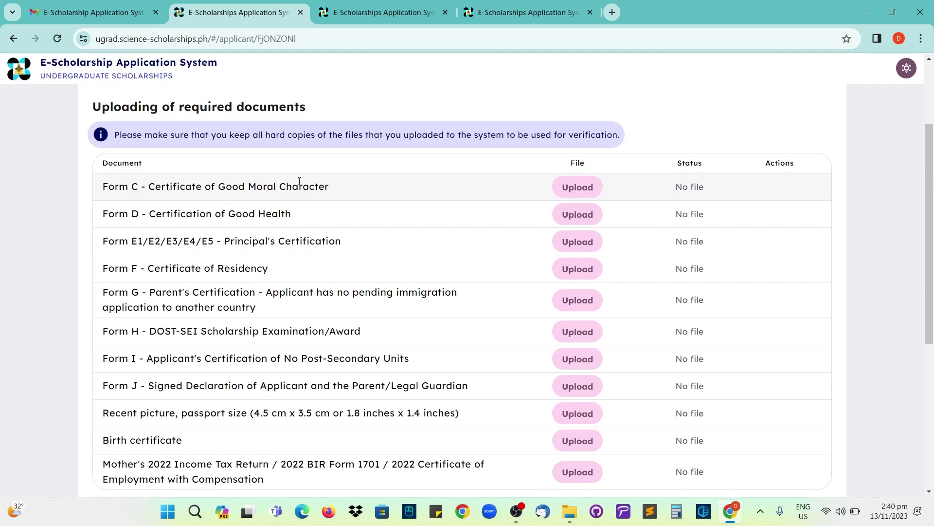
{"action": "scroll", "coordinate": [299, 181], "scroll_direction": "down", "scroll_amount": 1}
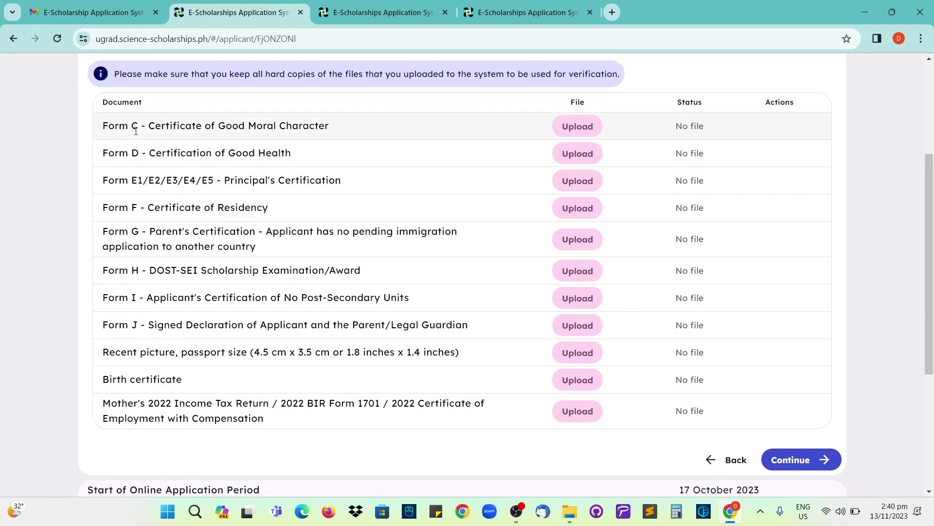
{"action": "scroll", "coordinate": [146, 305], "scroll_direction": "down", "scroll_amount": 1}
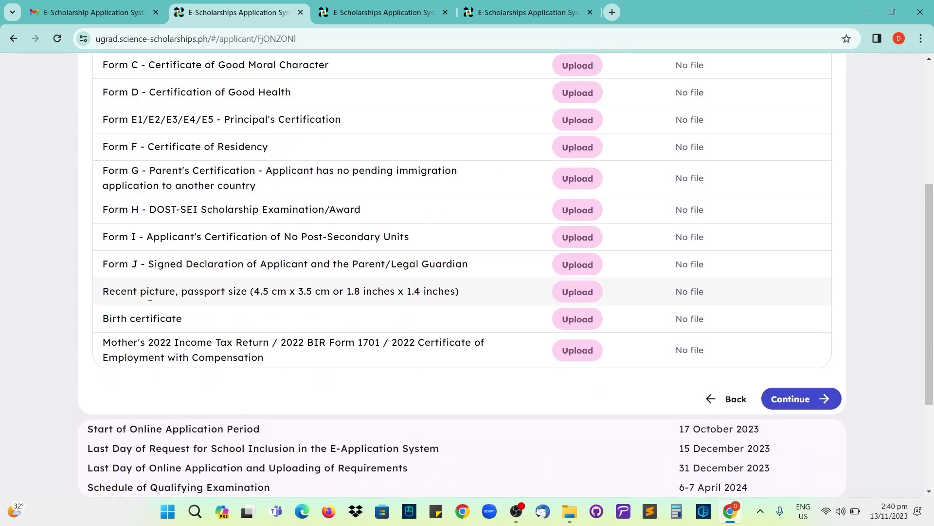
{"action": "left_click_drag", "start_coordinate": [109, 294], "coordinate": [185, 323]}
{"action": "left_click", "coordinate": [133, 294]}
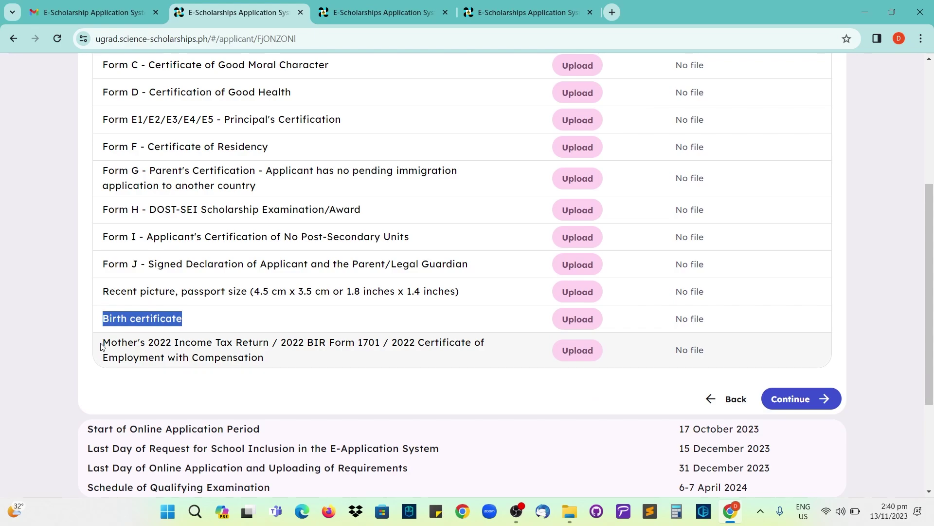
{"action": "left_click", "coordinate": [105, 343]}
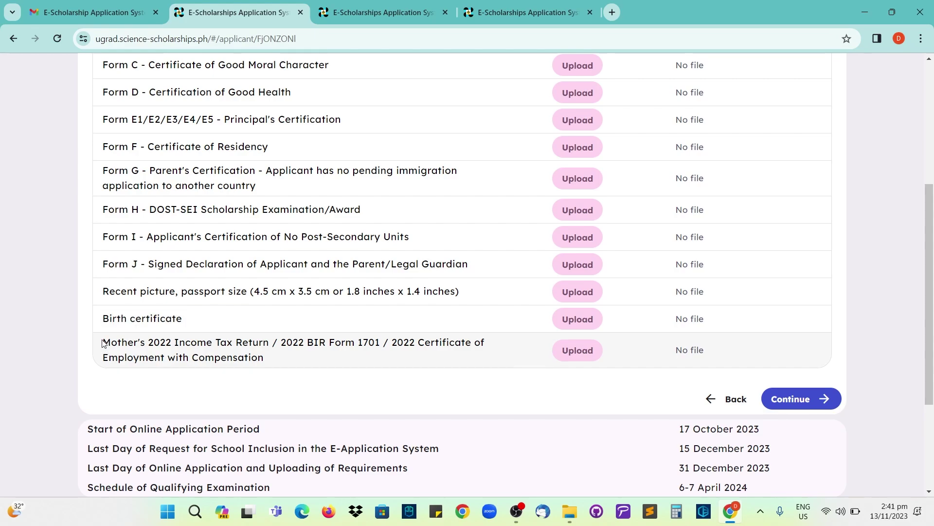
{"action": "left_click_drag", "start_coordinate": [103, 344], "coordinate": [267, 358]}
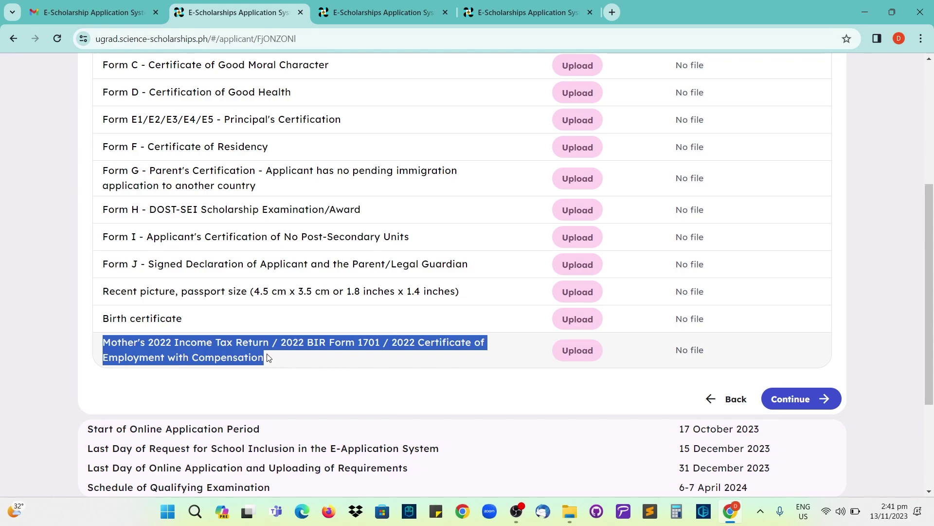
{"action": "left_click", "coordinate": [140, 379]}
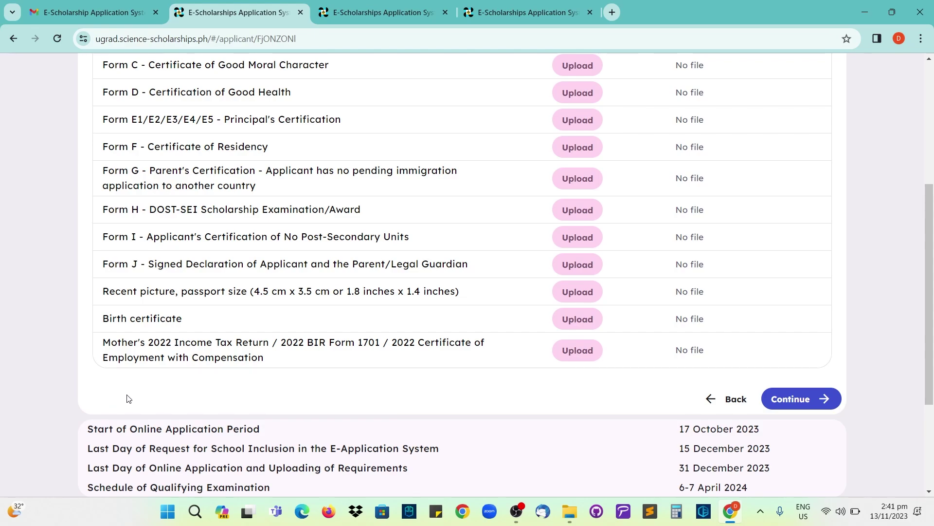
{"action": "scroll", "coordinate": [476, 399], "scroll_direction": "up", "scroll_amount": 4}
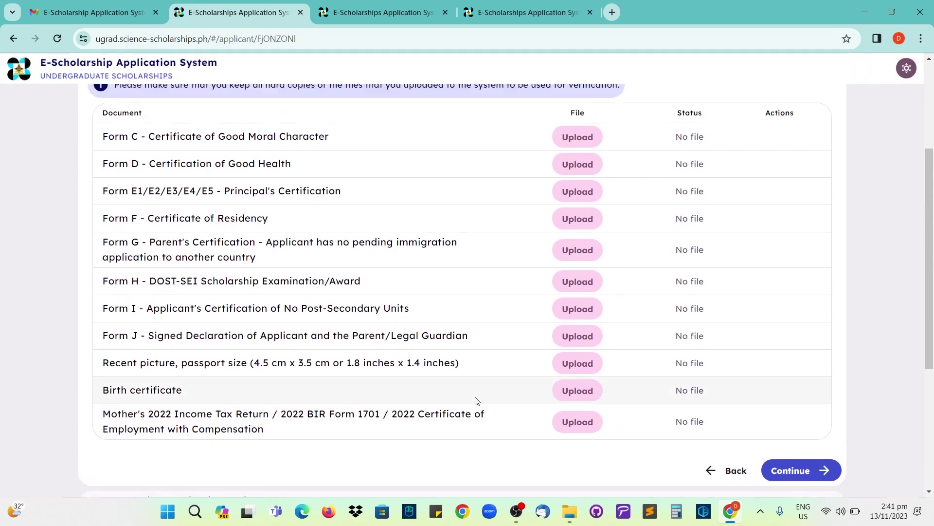
{"action": "scroll", "coordinate": [500, 350], "scroll_direction": "down", "scroll_amount": 1}
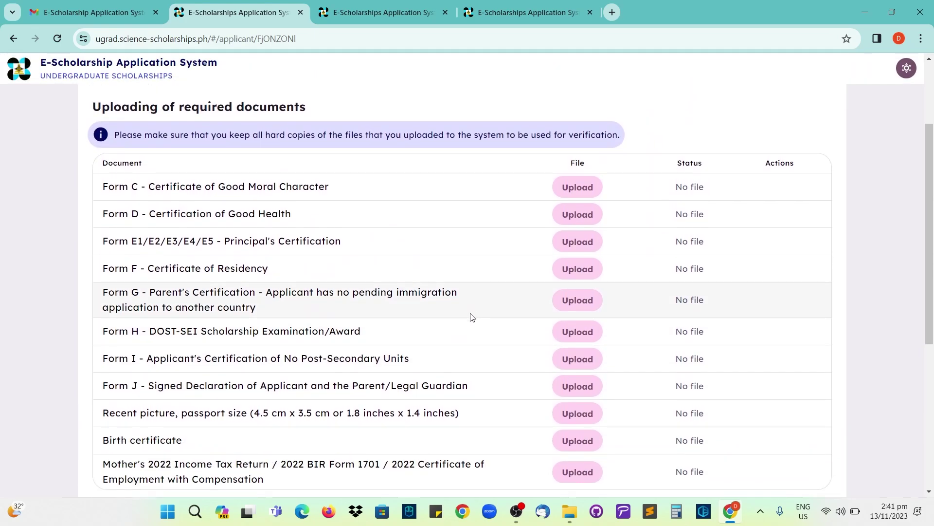
- In the 2024 Undergraduate Application Documents folder, remove the stray letter from the Form C file name
{"action": "left_click", "coordinate": [562, 197]}
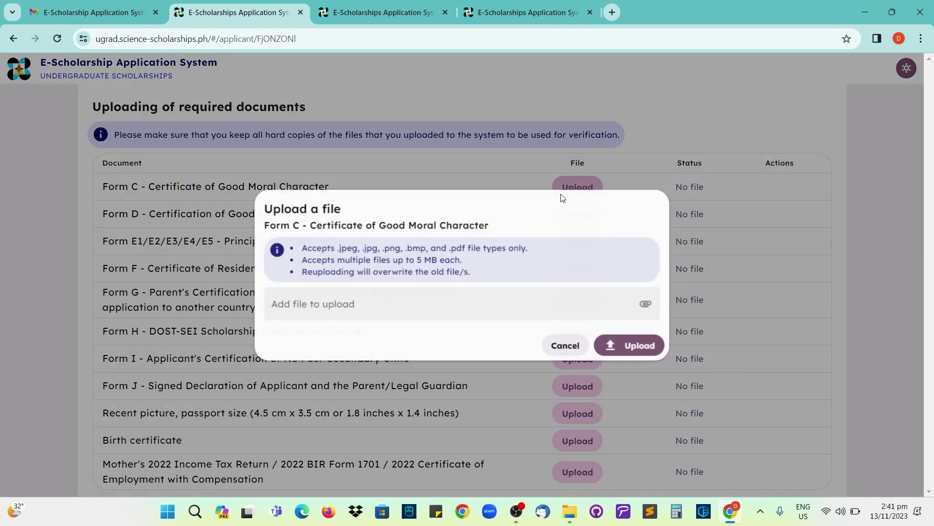
{"action": "left_click", "coordinate": [462, 318]}
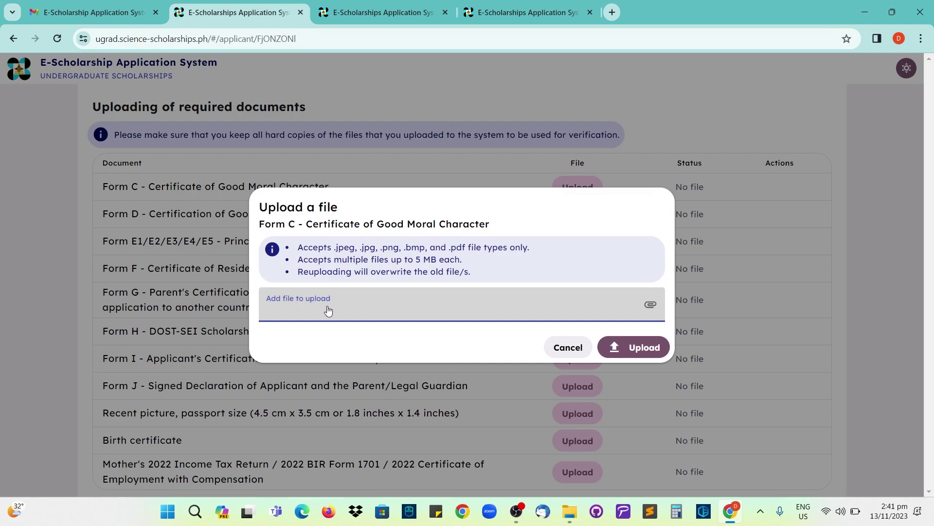
{"action": "left_click", "coordinate": [350, 305]}
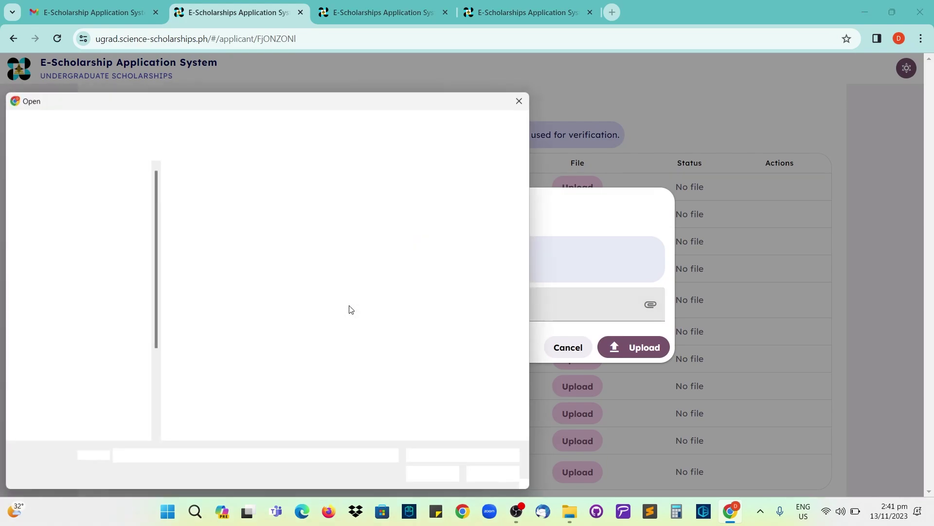
{"action": "left_click", "coordinate": [67, 292]}
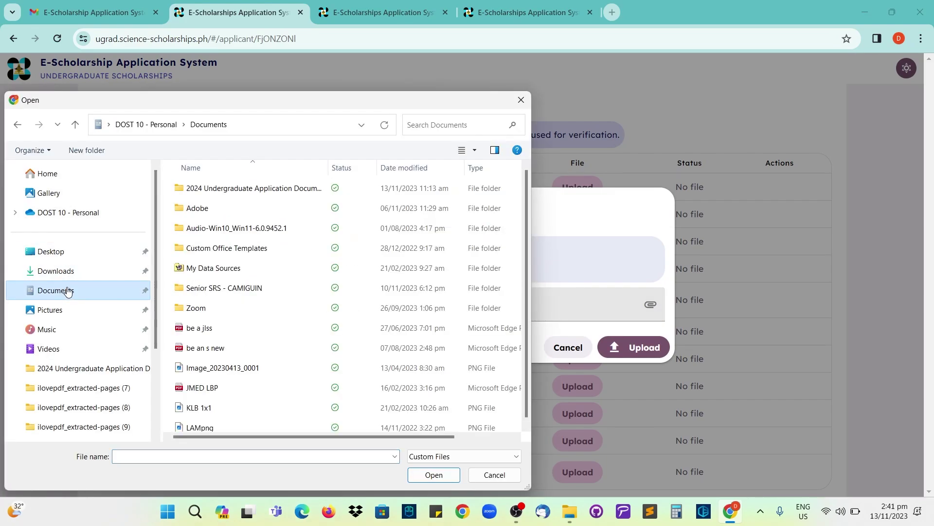
{"action": "double_click", "coordinate": [226, 189]}
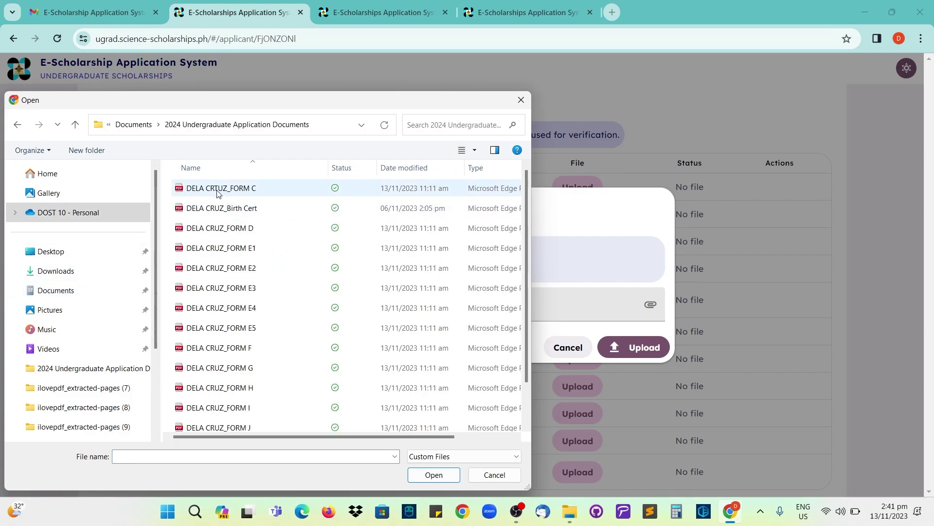
{"action": "left_click", "coordinate": [218, 194]}
{"action": "right_click", "coordinate": [219, 195]}
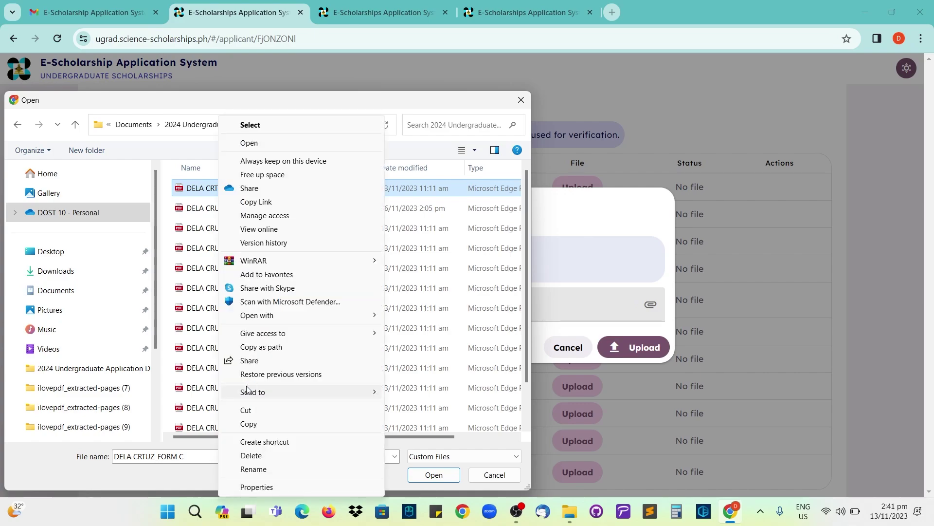
{"action": "left_click", "coordinate": [253, 468]}
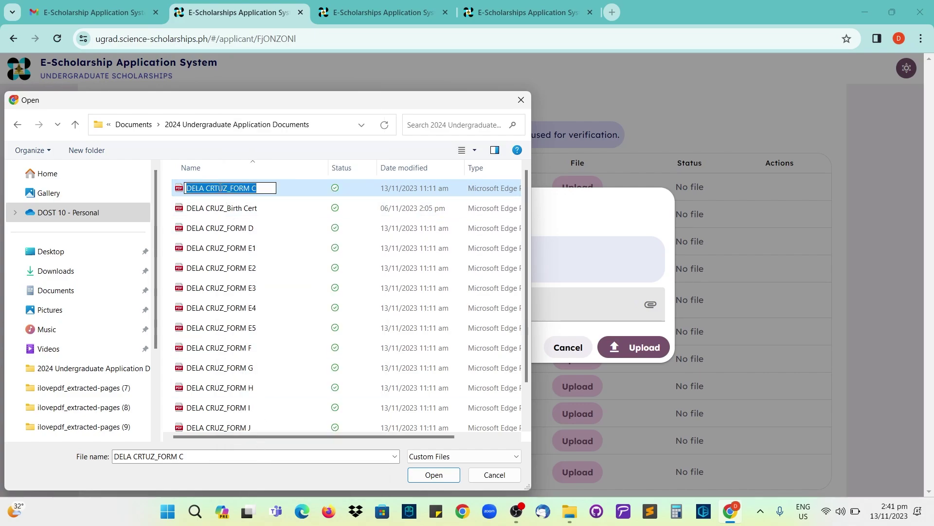
{"action": "left_click", "coordinate": [220, 188]}
{"action": "key", "text": "BackSpace"}
{"action": "key", "text": "Return"}
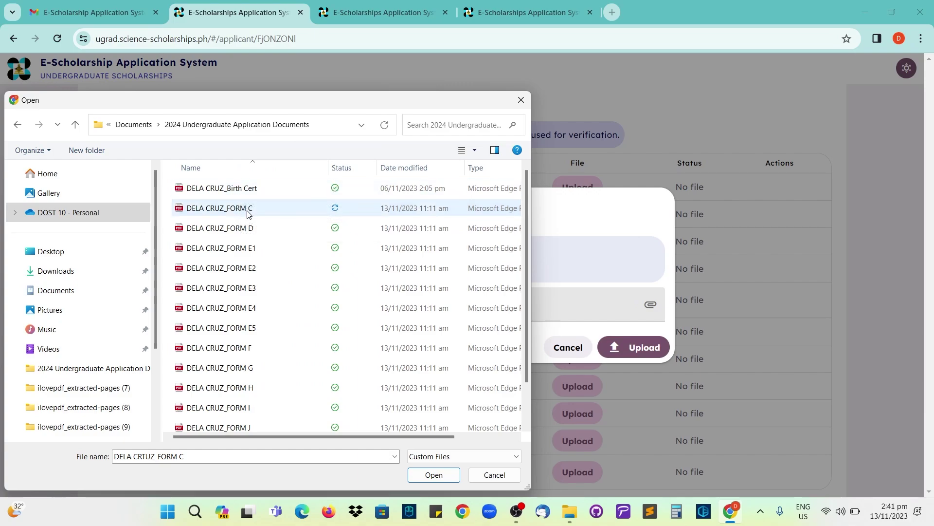
- Upload the corrected Form C file and preview the uploaded document
{"action": "double_click", "coordinate": [248, 213]}
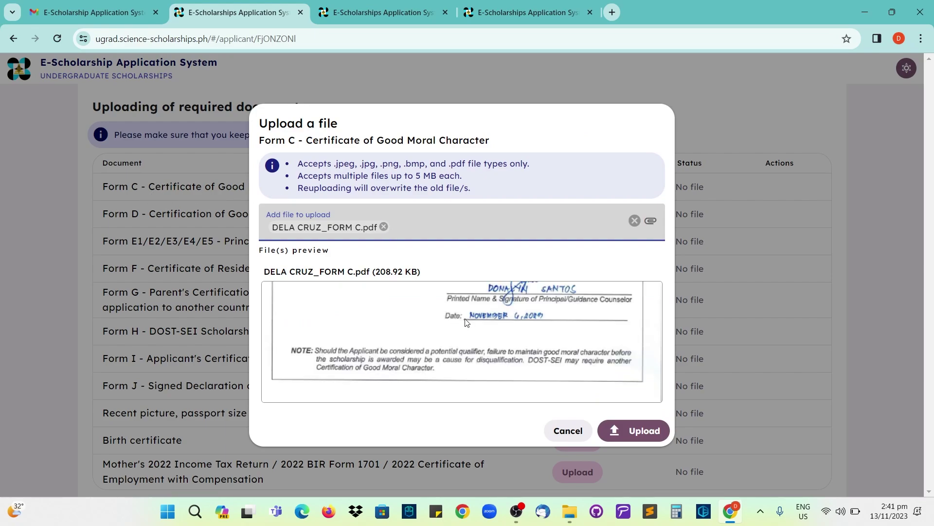
{"action": "left_click", "coordinate": [630, 437]}
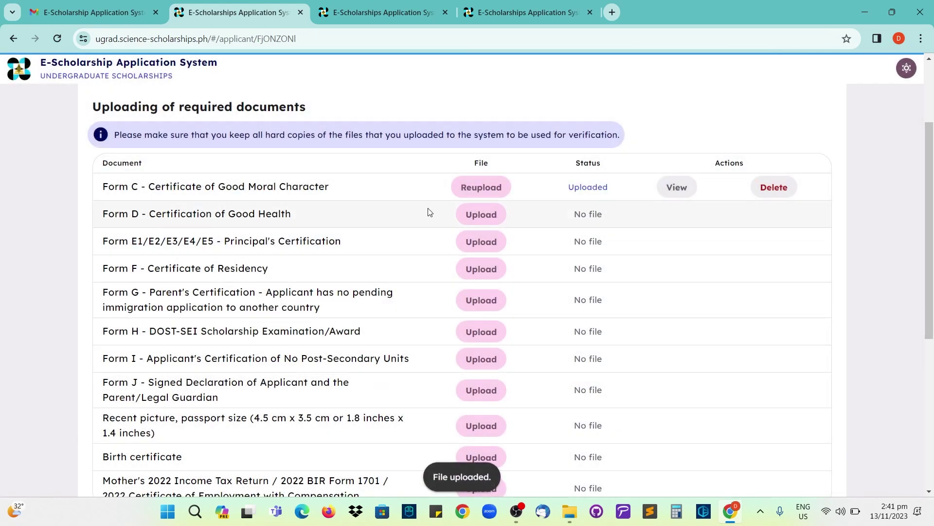
{"action": "left_click", "coordinate": [674, 190]}
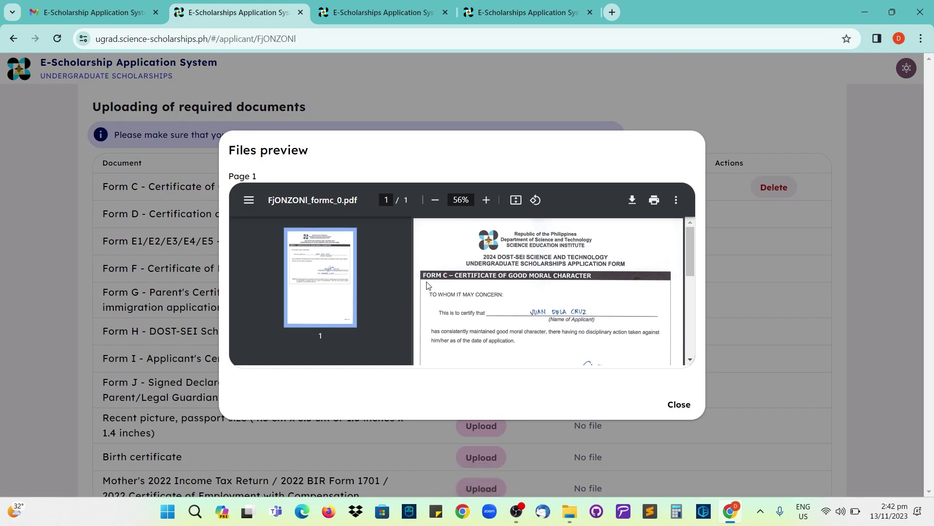
{"action": "scroll", "coordinate": [490, 320], "scroll_direction": "down", "scroll_amount": 2}
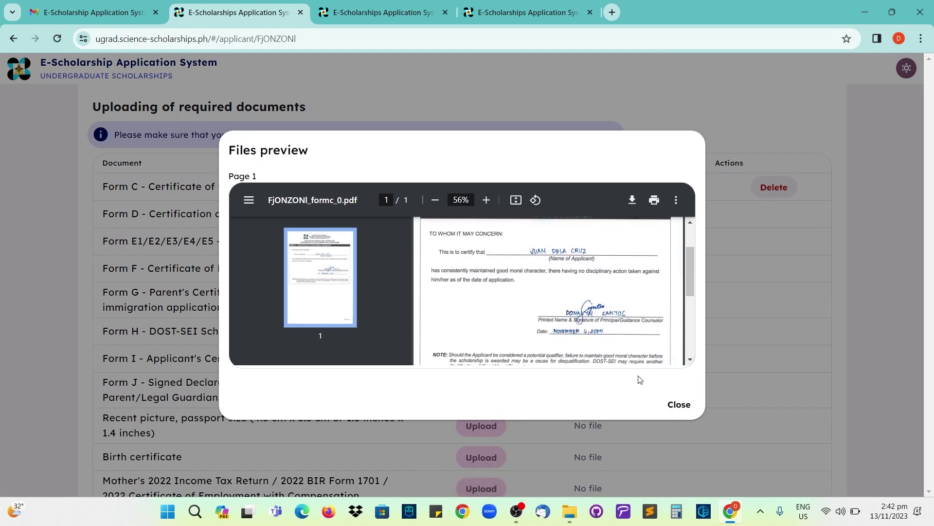
{"action": "left_click", "coordinate": [678, 404]}
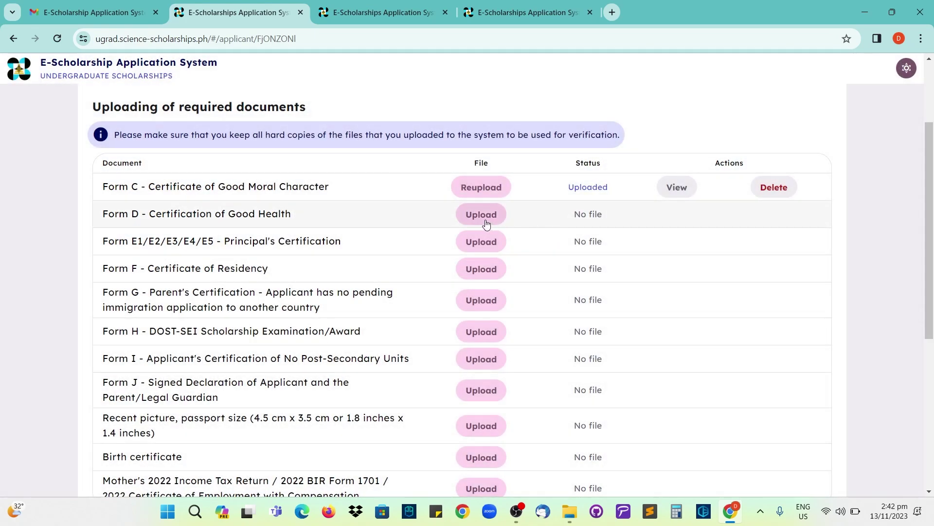
- Upload the Form D file and the Form E1 Principal's Certification file
{"action": "left_click", "coordinate": [481, 215]}
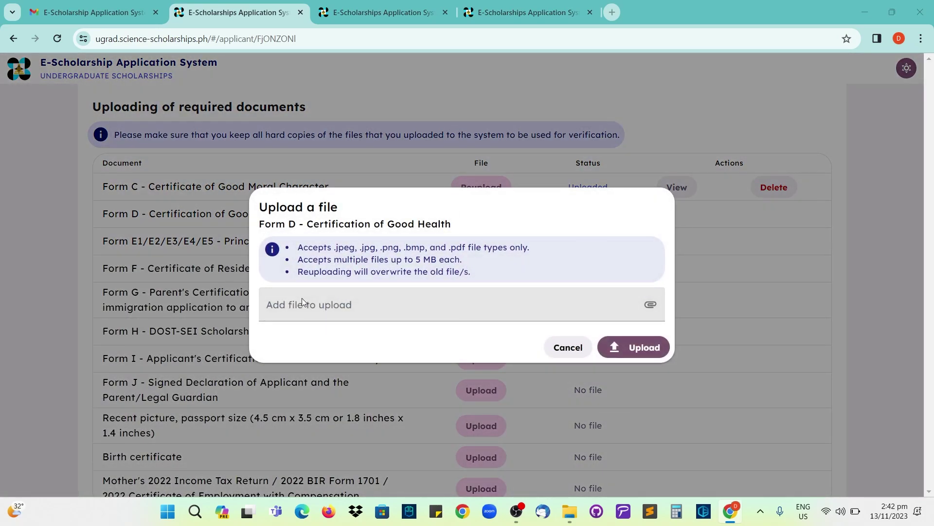
{"action": "left_click", "coordinate": [301, 301]}
{"action": "double_click", "coordinate": [244, 227]}
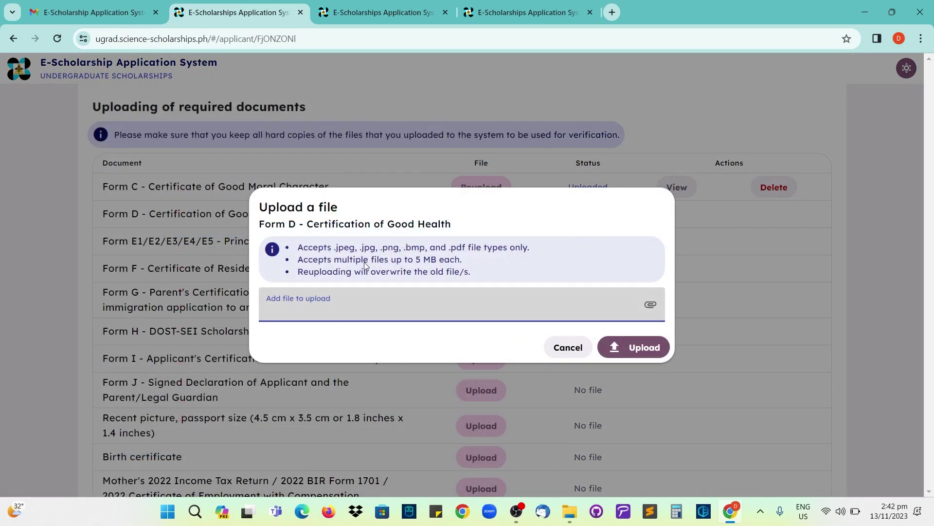
{"action": "left_click", "coordinate": [633, 430]}
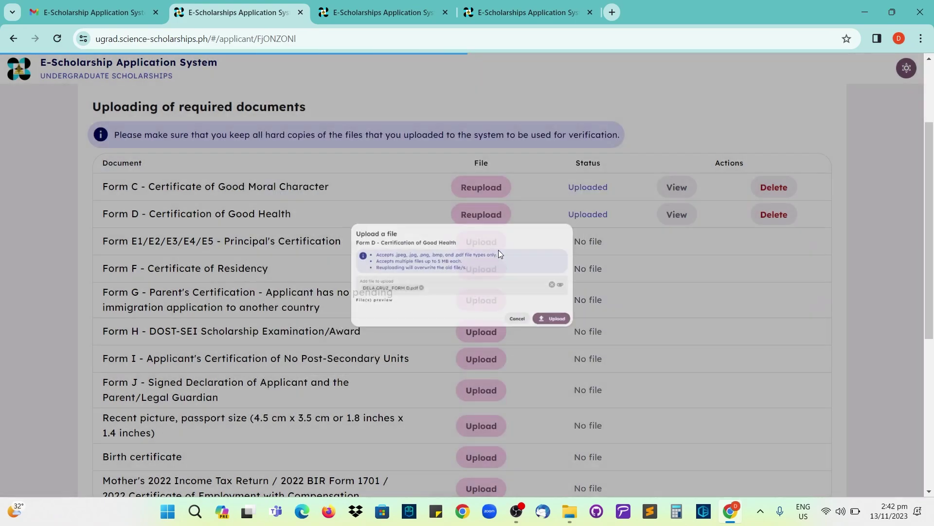
{"action": "left_click", "coordinate": [483, 243]}
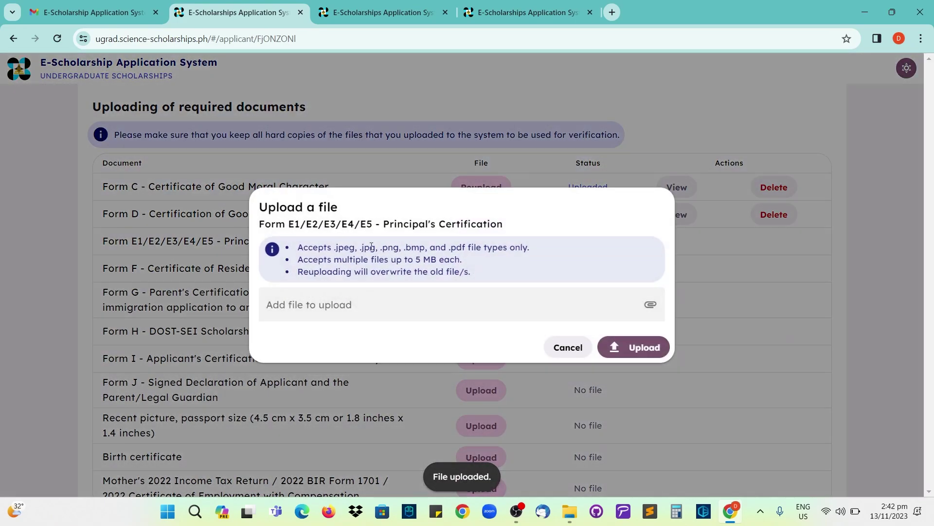
{"action": "left_click", "coordinate": [341, 305]}
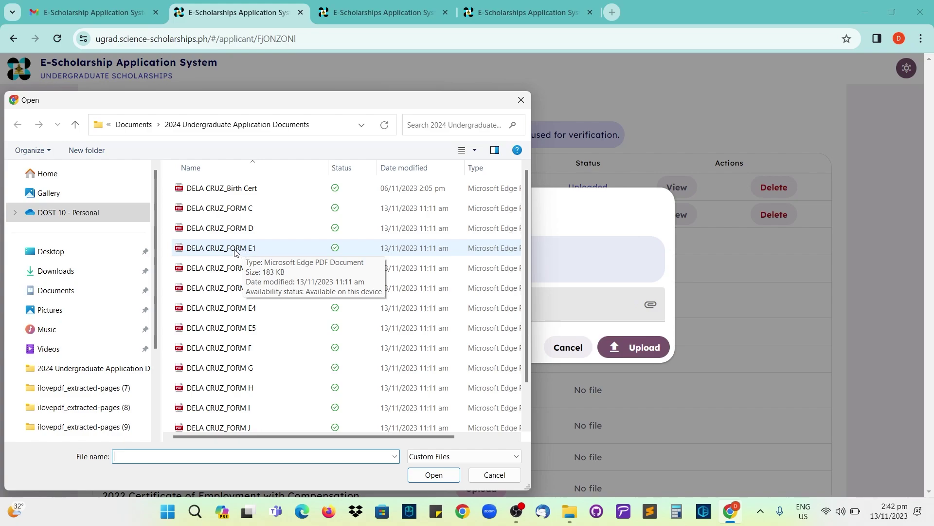
{"action": "double_click", "coordinate": [235, 249]}
{"action": "left_click", "coordinate": [641, 430]}
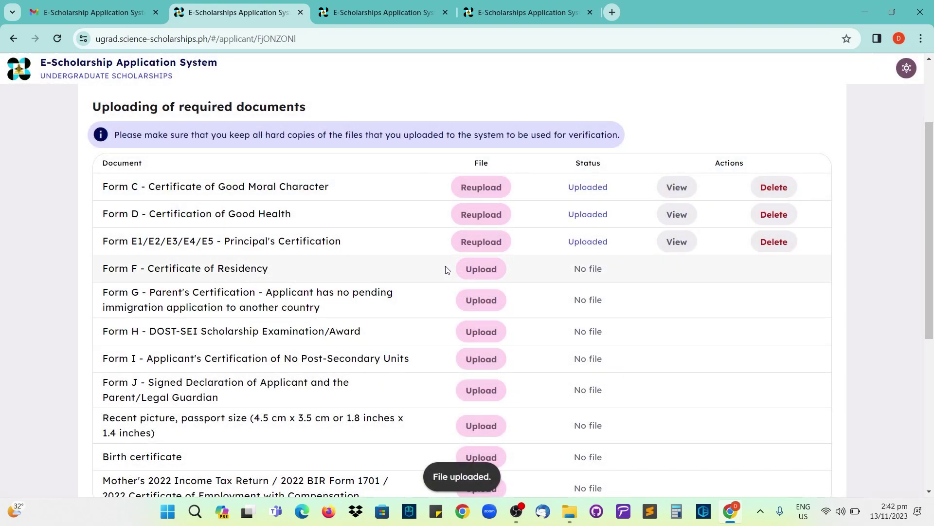
- Upload the Form F and Form G files
{"action": "left_click", "coordinate": [475, 270]}
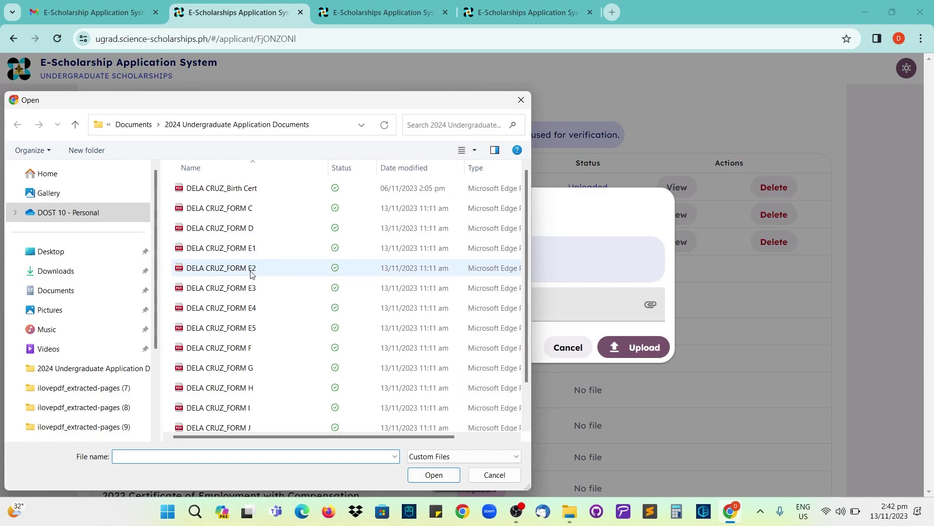
{"action": "scroll", "coordinate": [256, 328], "scroll_direction": "down", "scroll_amount": 1}
{"action": "double_click", "coordinate": [246, 301]}
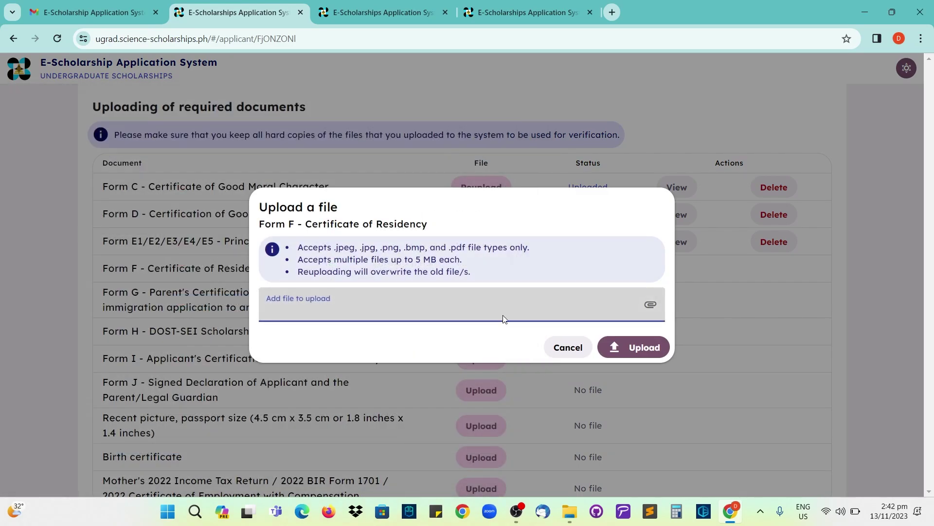
{"action": "left_click", "coordinate": [634, 431]}
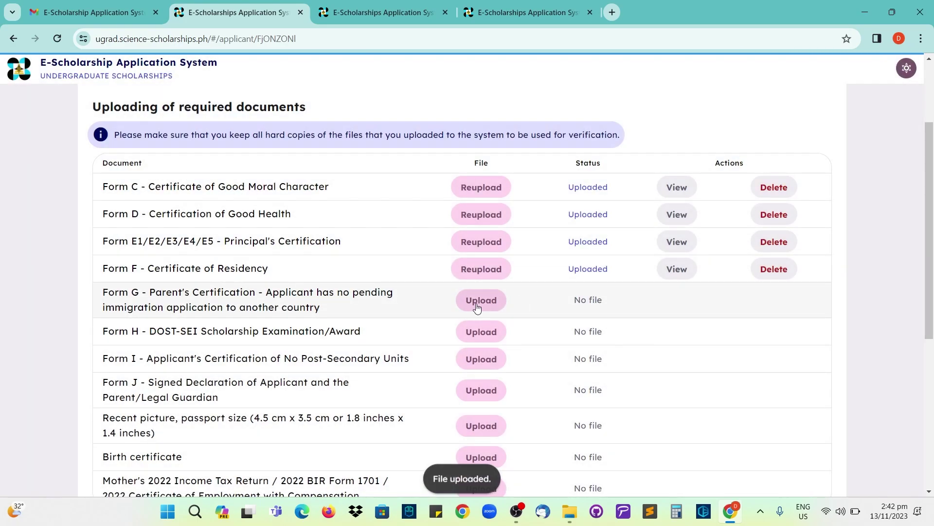
{"action": "left_click", "coordinate": [477, 301]}
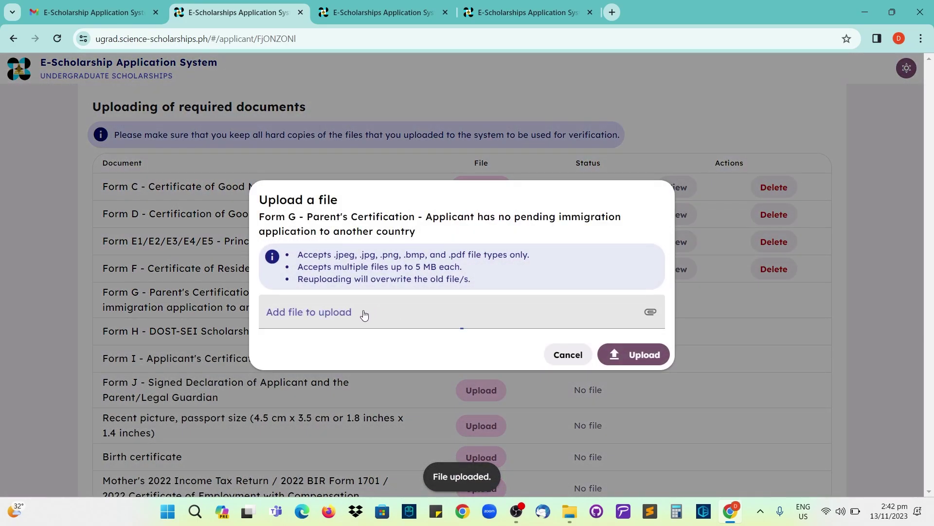
{"action": "left_click", "coordinate": [315, 309]}
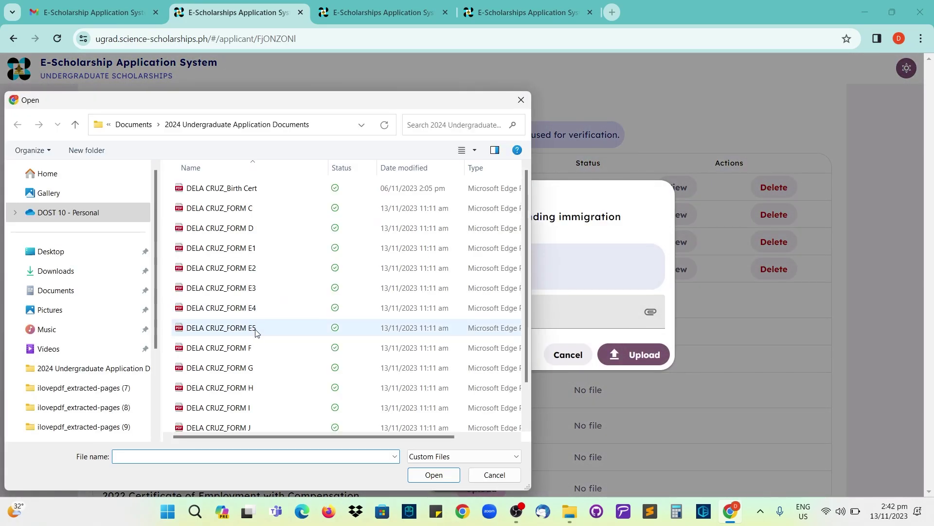
{"action": "double_click", "coordinate": [255, 366]}
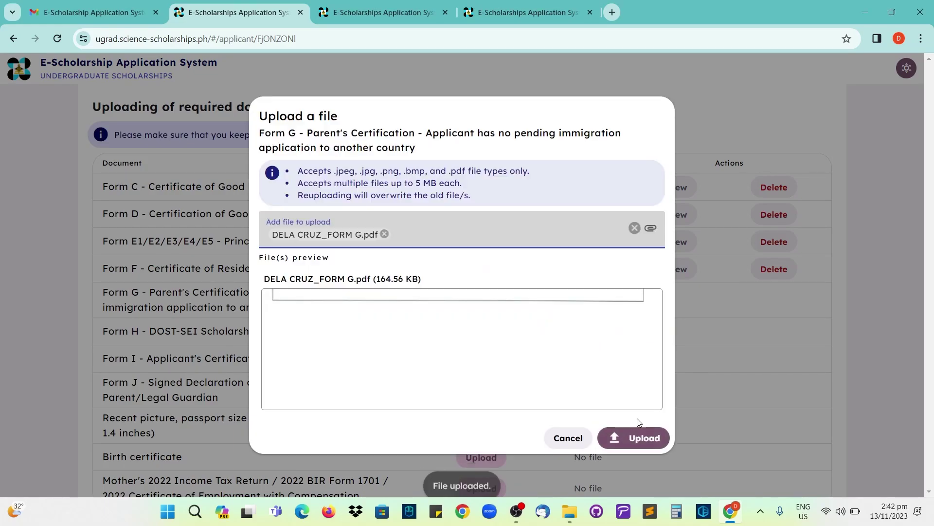
{"action": "left_click", "coordinate": [629, 434]}
{"action": "scroll", "coordinate": [507, 329], "scroll_direction": "down", "scroll_amount": 3}
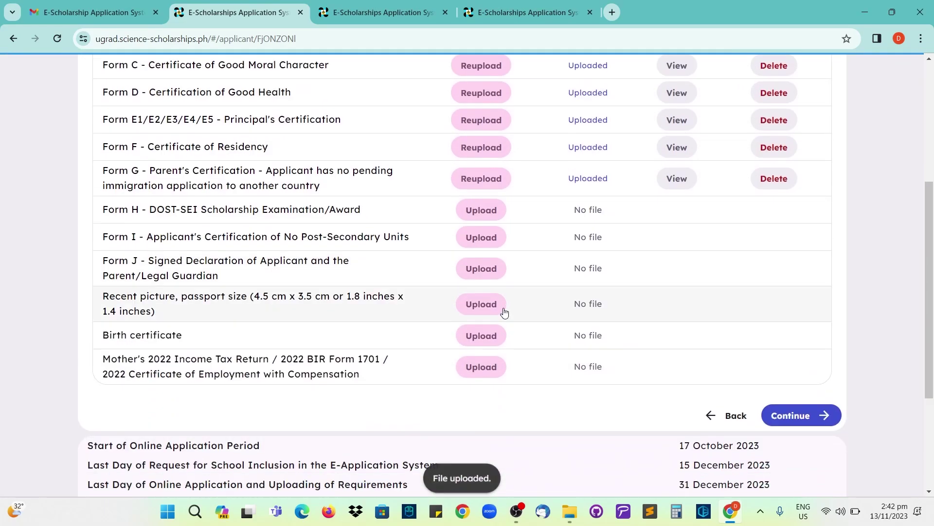
- Upload the Form H and Form I files from the computer
{"action": "left_click", "coordinate": [481, 210]}
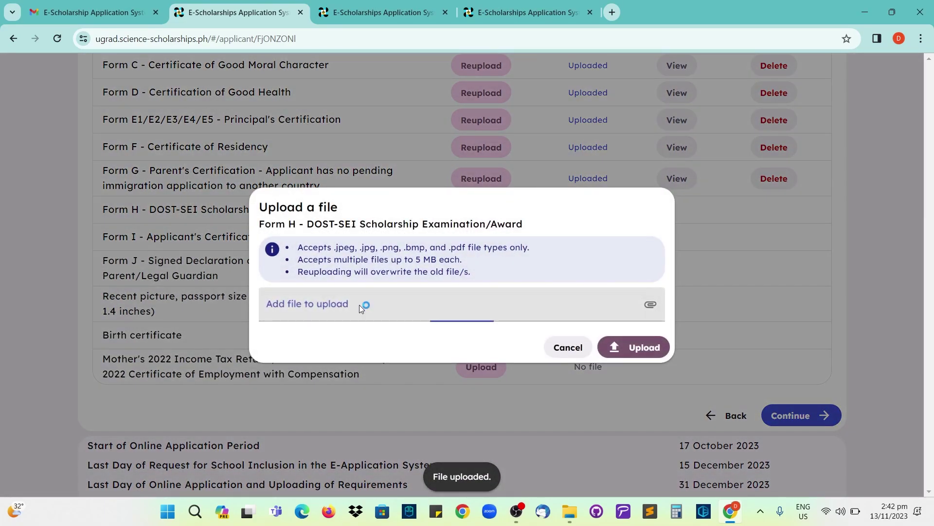
{"action": "left_click", "coordinate": [308, 299]}
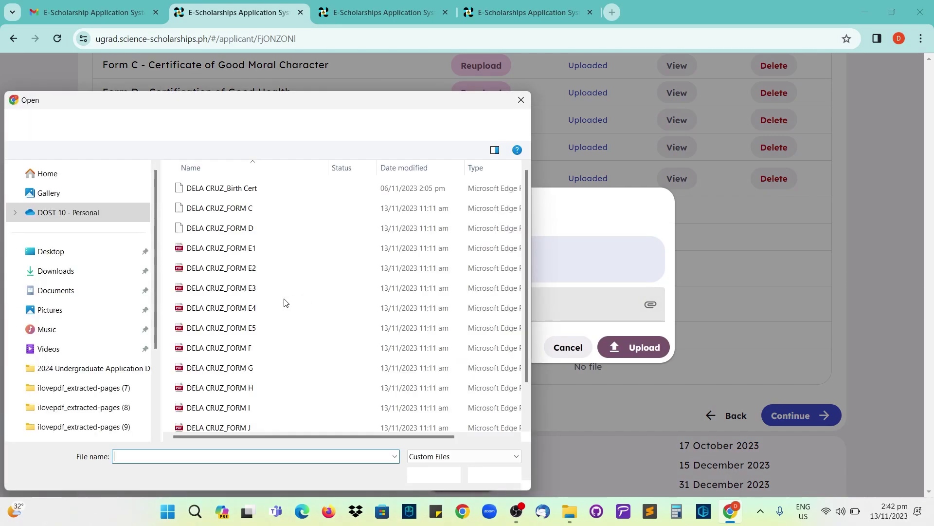
{"action": "double_click", "coordinate": [250, 387]}
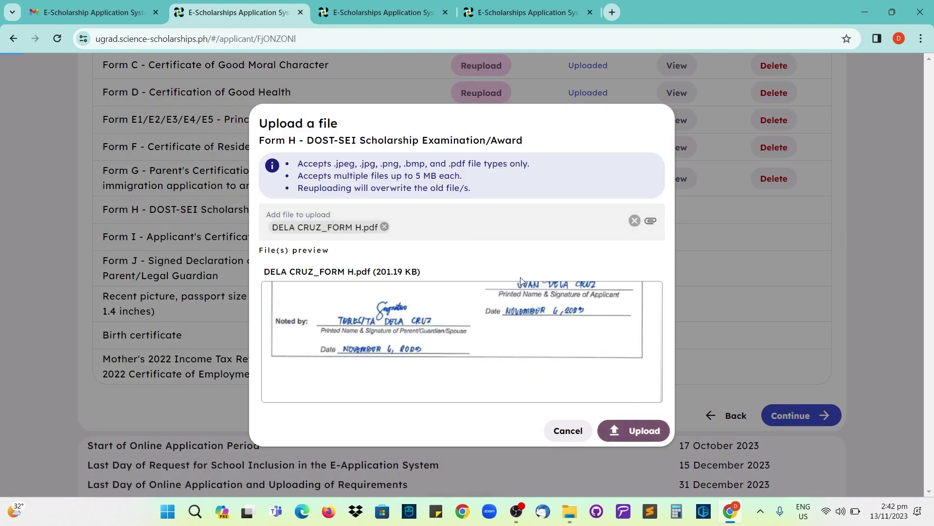
{"action": "key", "text": "Return"}
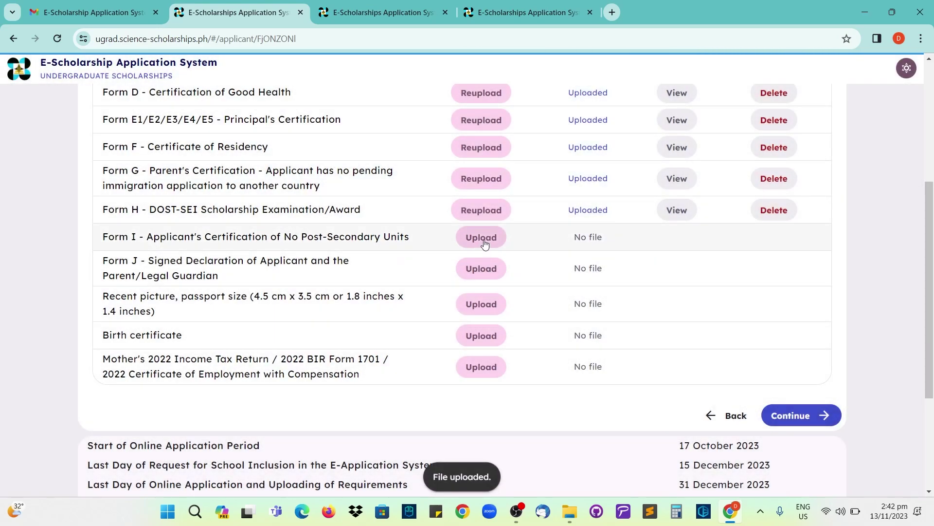
{"action": "left_click", "coordinate": [482, 237]}
{"action": "left_click", "coordinate": [372, 302]}
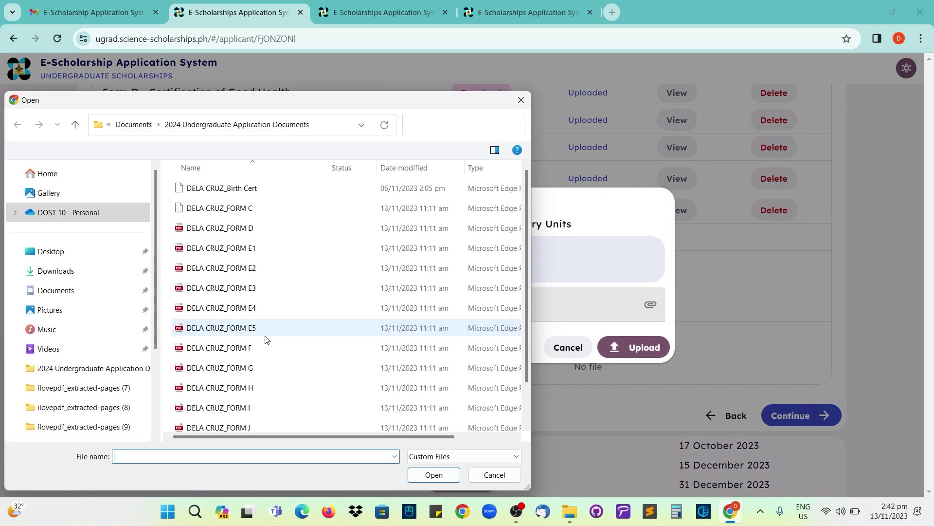
{"action": "double_click", "coordinate": [389, 407]}
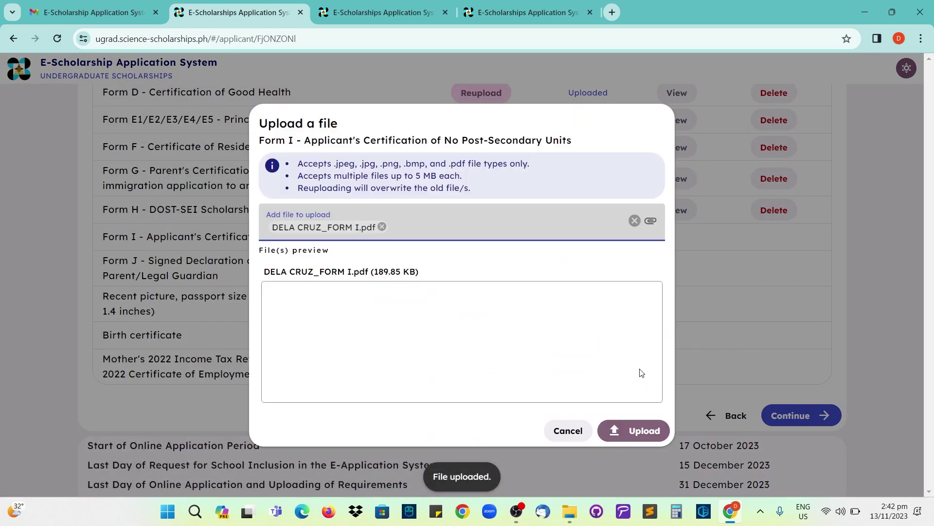
{"action": "left_click", "coordinate": [631, 430]}
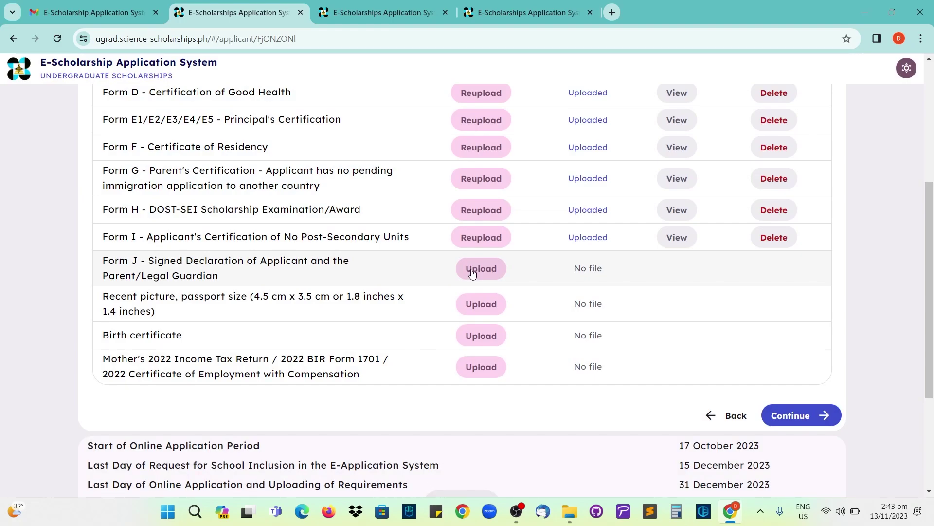
- Upload the Form J PDF and the recent passport-size photo
{"action": "left_click", "coordinate": [472, 273]}
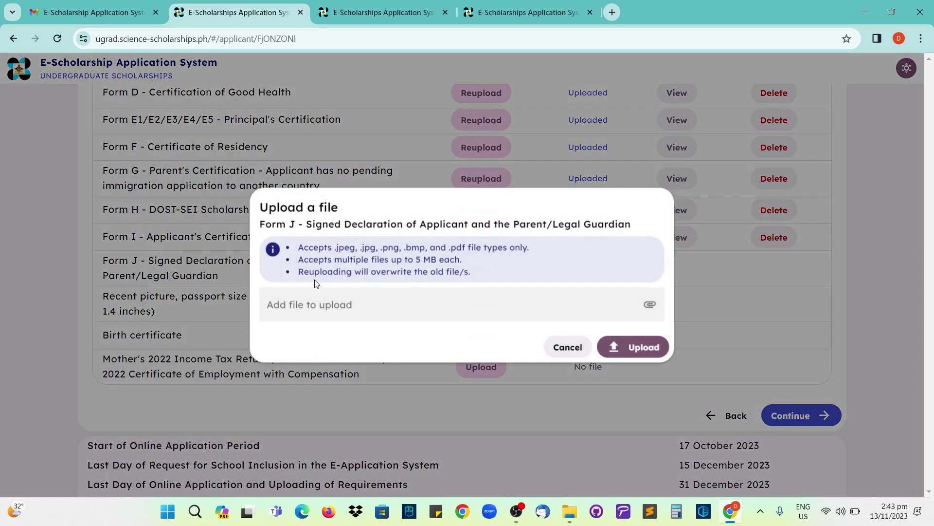
{"action": "left_click", "coordinate": [265, 303]}
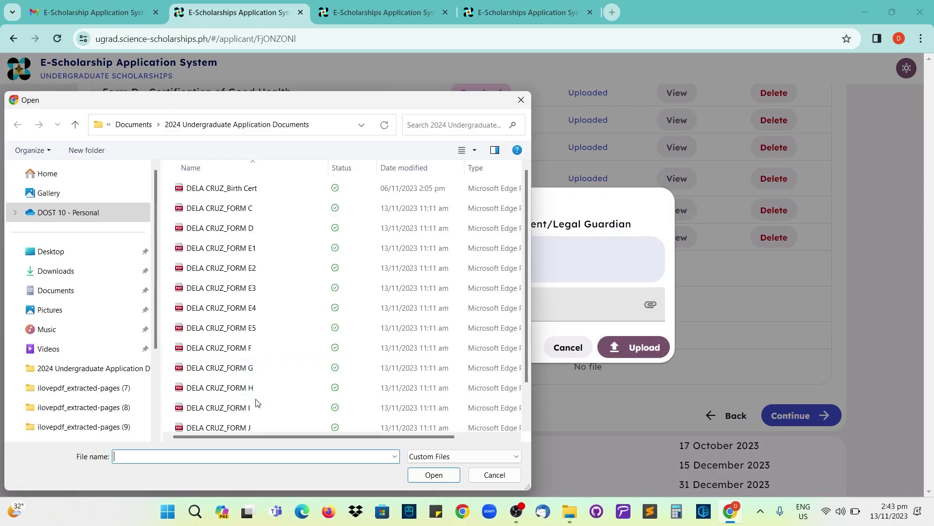
{"action": "double_click", "coordinate": [255, 425]}
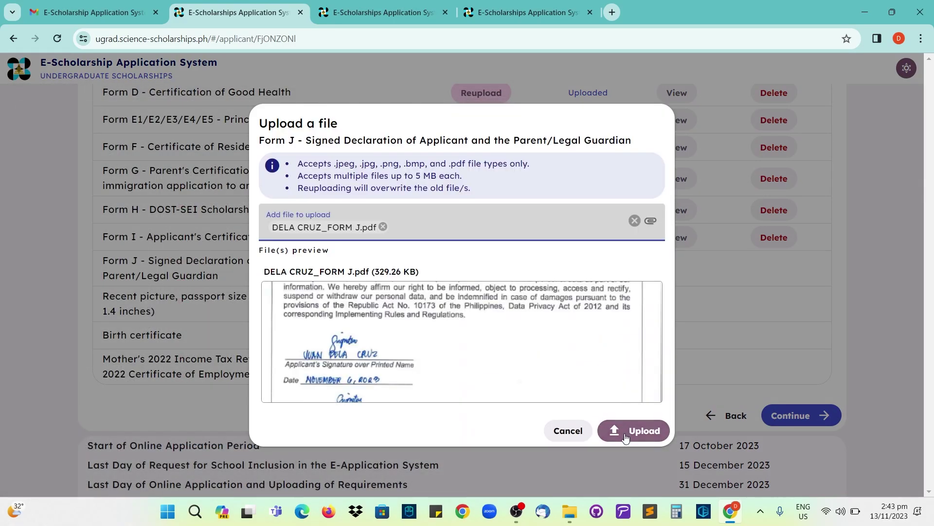
{"action": "left_click", "coordinate": [628, 431]}
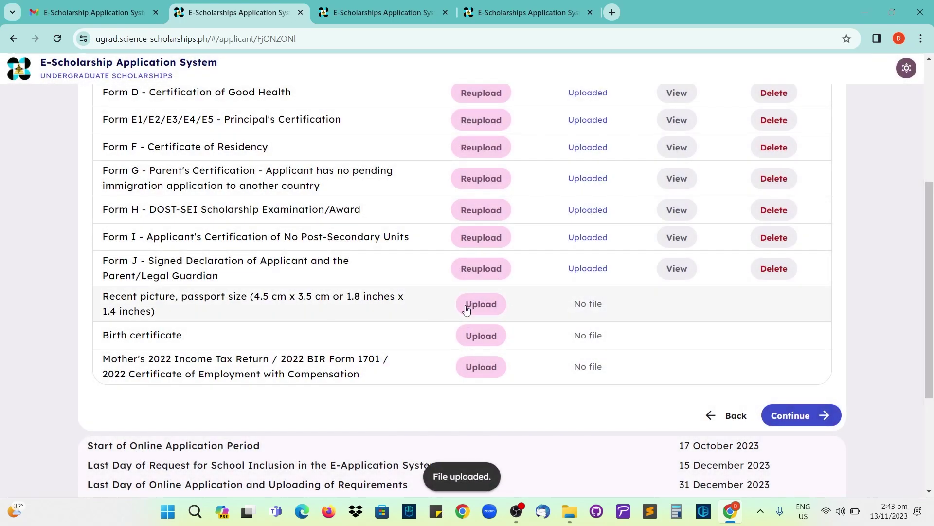
{"action": "left_click", "coordinate": [477, 306]}
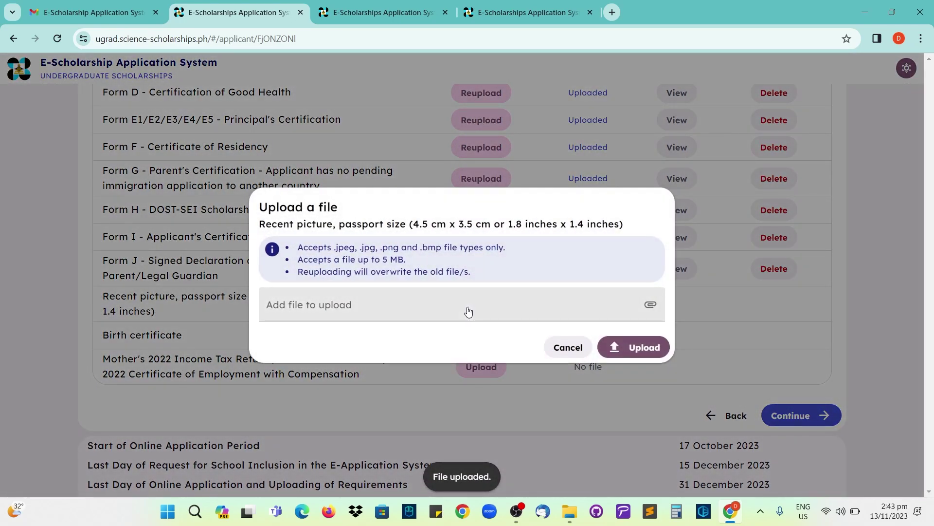
{"action": "left_click", "coordinate": [373, 306]}
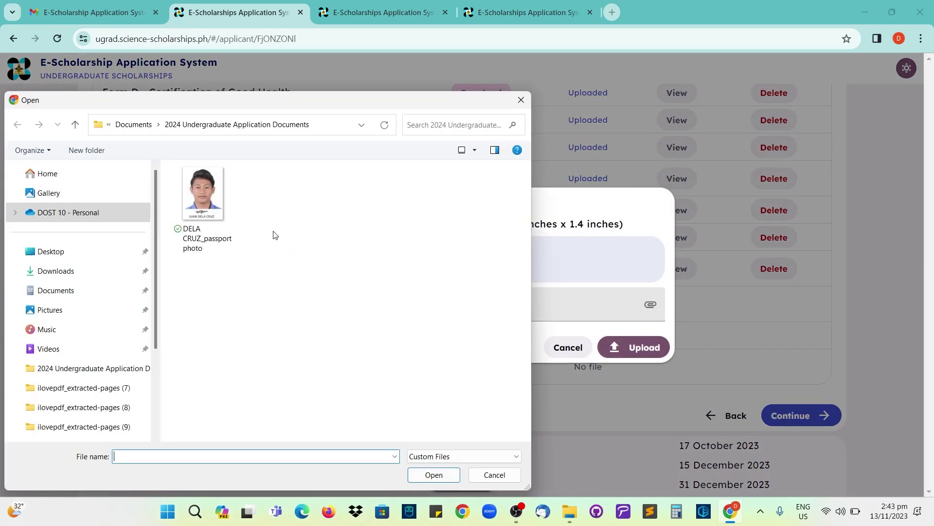
{"action": "double_click", "coordinate": [209, 208]}
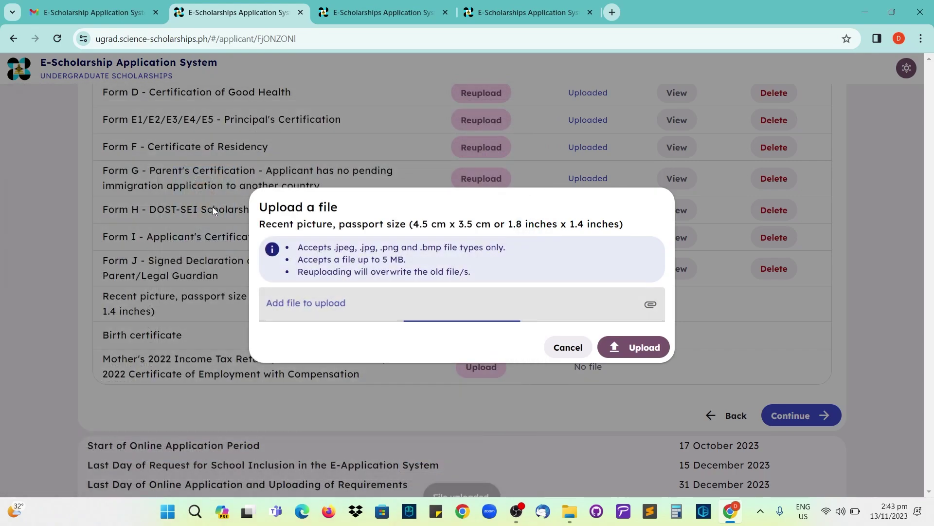
{"action": "left_click", "coordinate": [633, 430]}
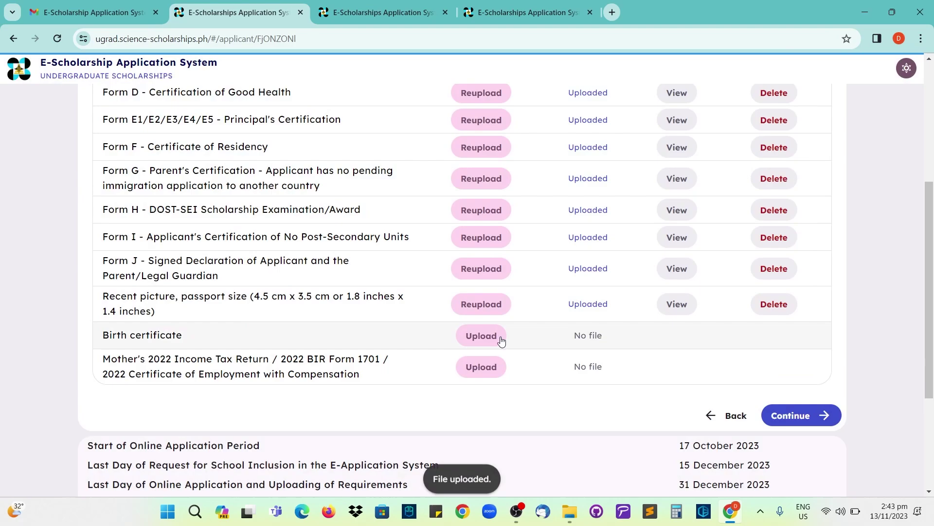
- Upload the birth certificate PDF and the mother's 2022 income tax proof
{"action": "left_click", "coordinate": [501, 341]}
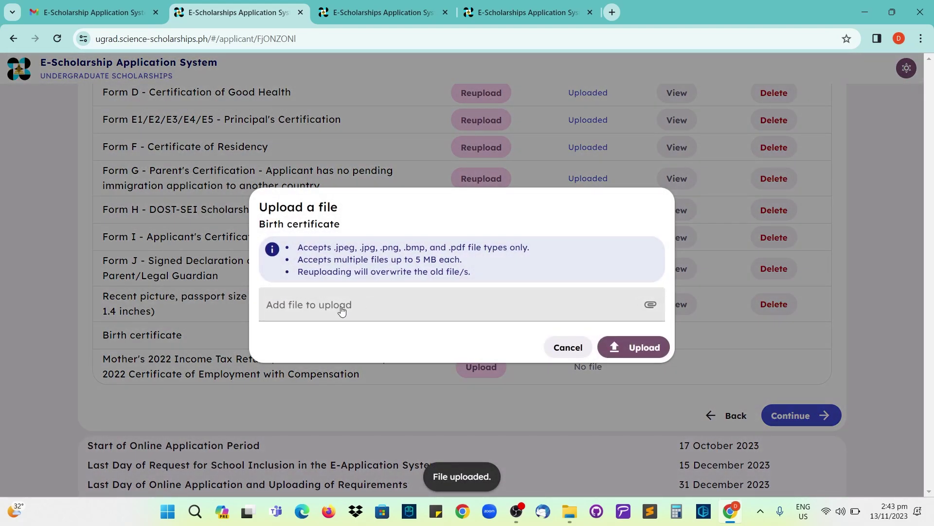
{"action": "left_click", "coordinate": [338, 304]}
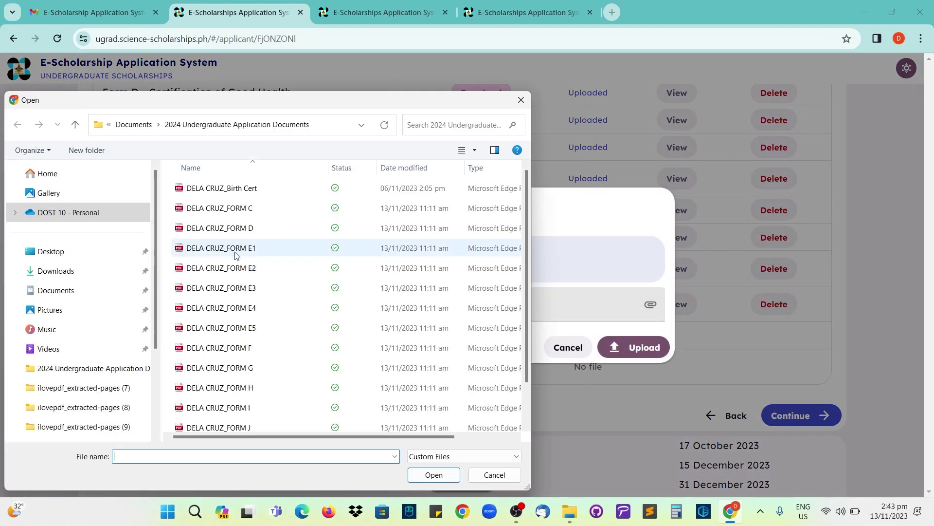
{"action": "double_click", "coordinate": [239, 194]}
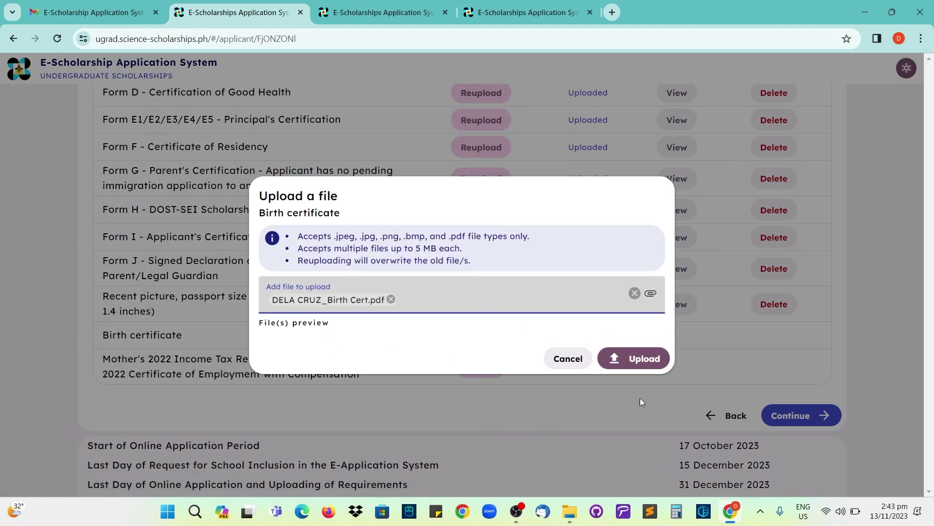
{"action": "left_click", "coordinate": [646, 431]}
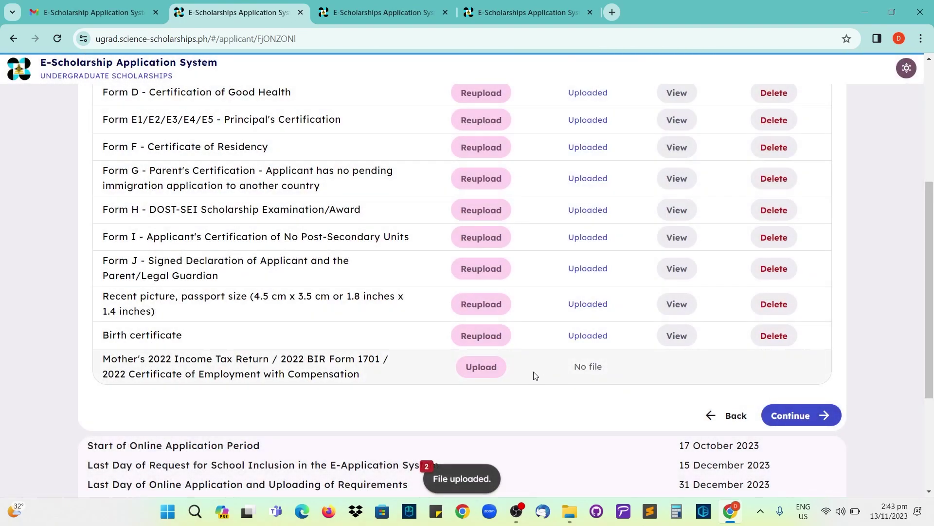
{"action": "left_click", "coordinate": [484, 368]}
{"action": "left_click", "coordinate": [401, 310]}
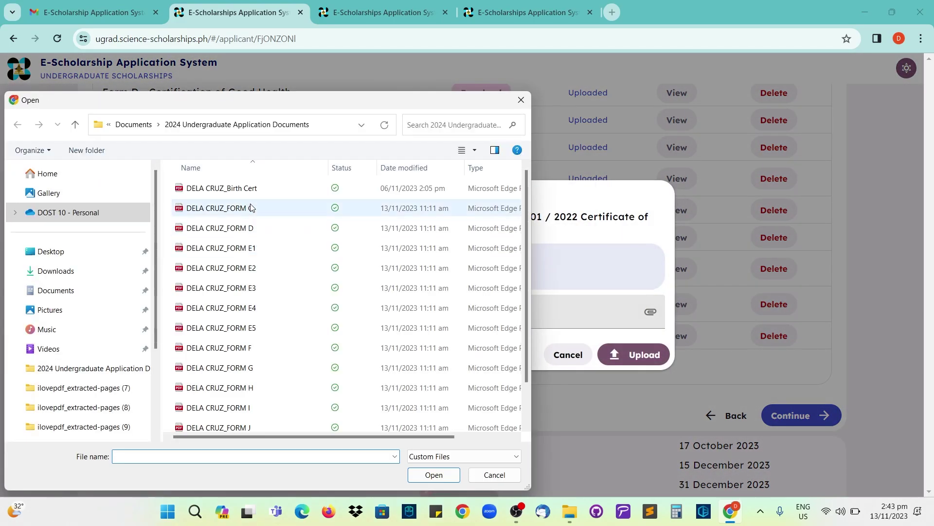
{"action": "double_click", "coordinate": [245, 422]}
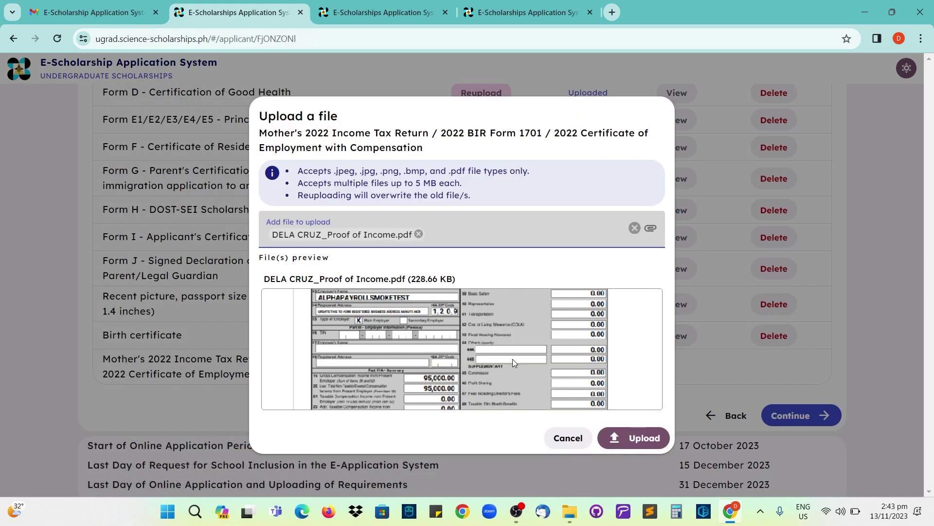
{"action": "left_click", "coordinate": [635, 438]}
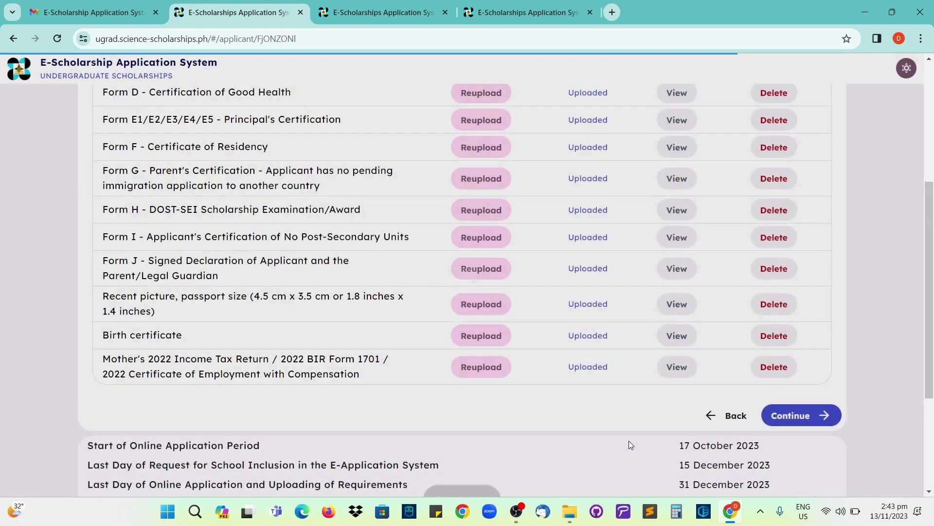
{"action": "scroll", "coordinate": [608, 424], "scroll_direction": "up", "scroll_amount": 2}
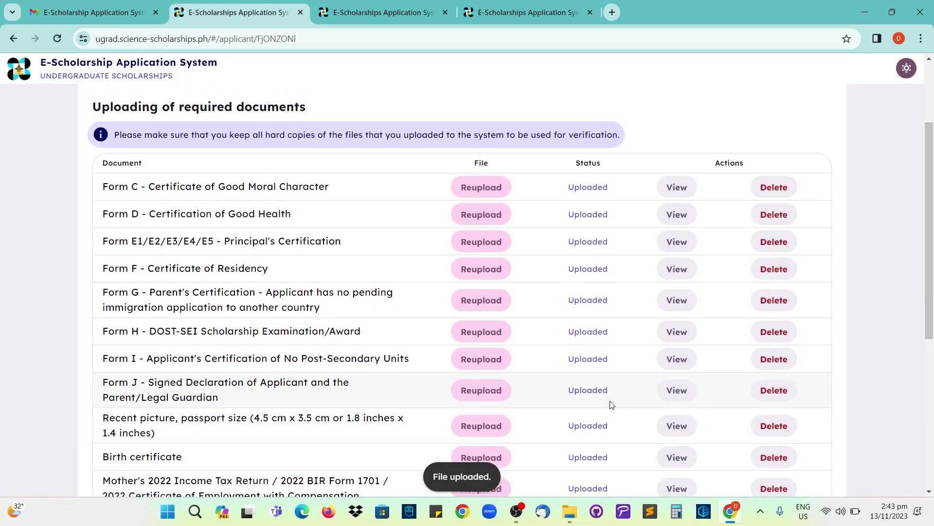
{"action": "scroll", "coordinate": [612, 405], "scroll_direction": "down", "scroll_amount": 2}
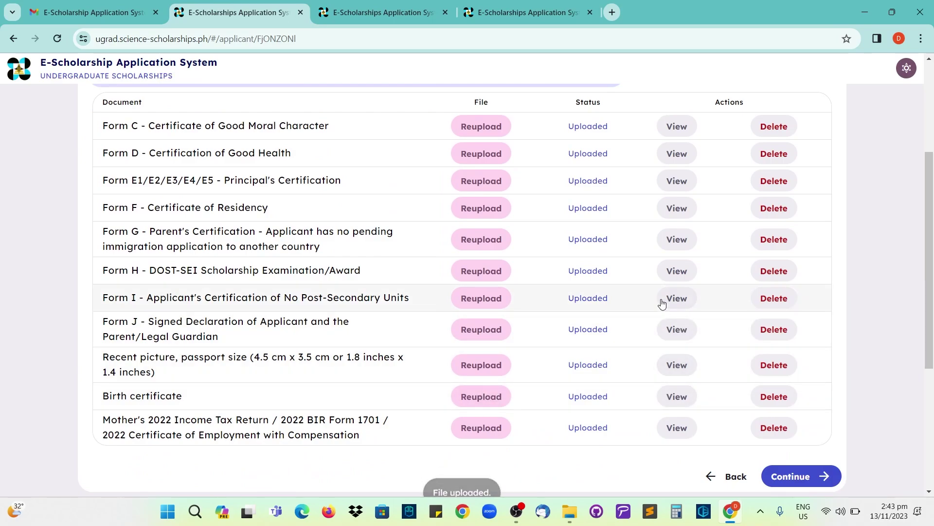
{"action": "left_click", "coordinate": [675, 155]}
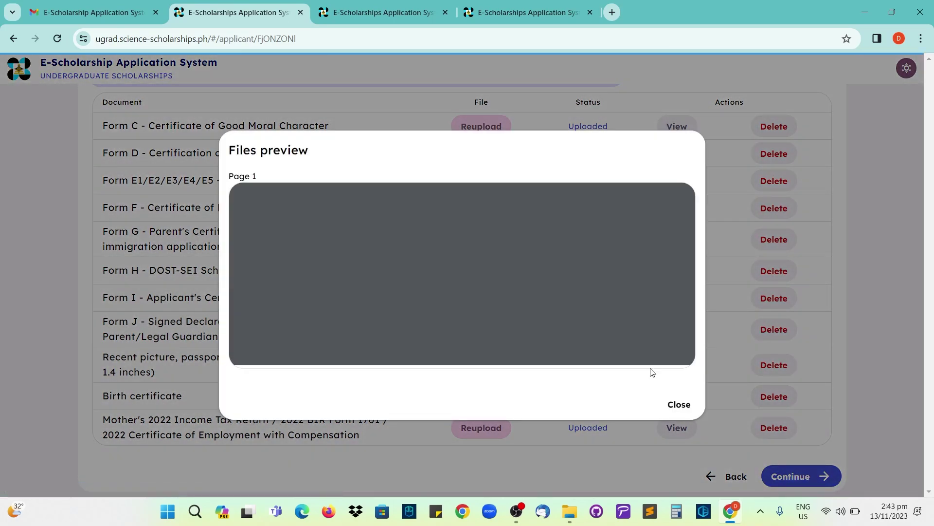
{"action": "scroll", "coordinate": [530, 276], "scroll_direction": "down", "scroll_amount": 5}
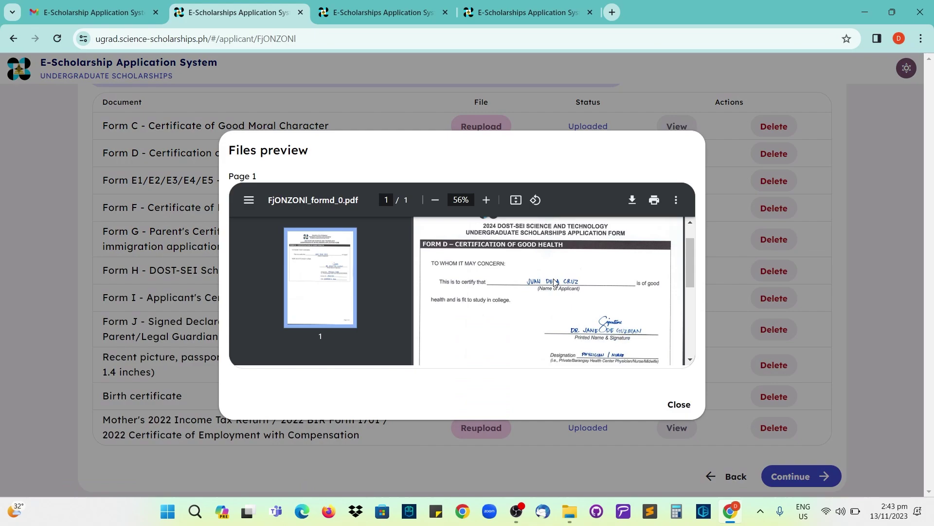
{"action": "left_click", "coordinate": [678, 405]}
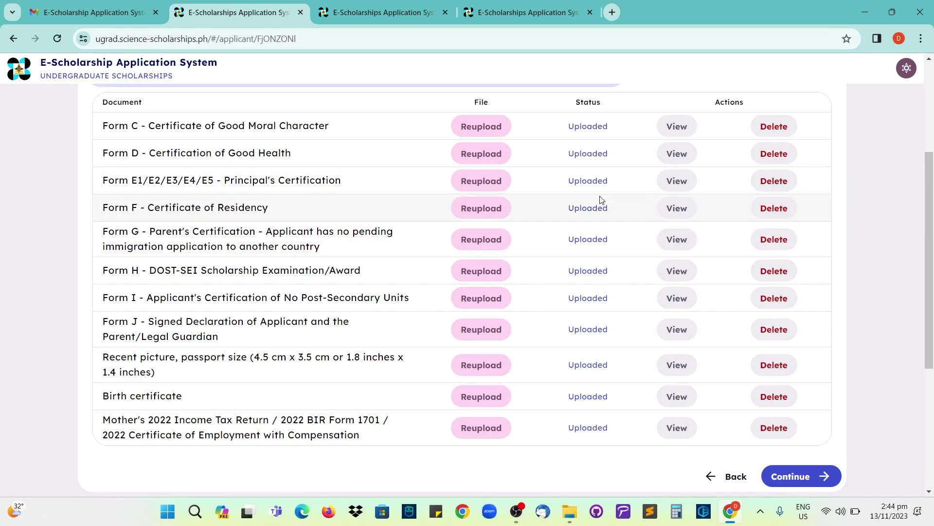
{"action": "scroll", "coordinate": [614, 275], "scroll_direction": "down", "scroll_amount": 1}
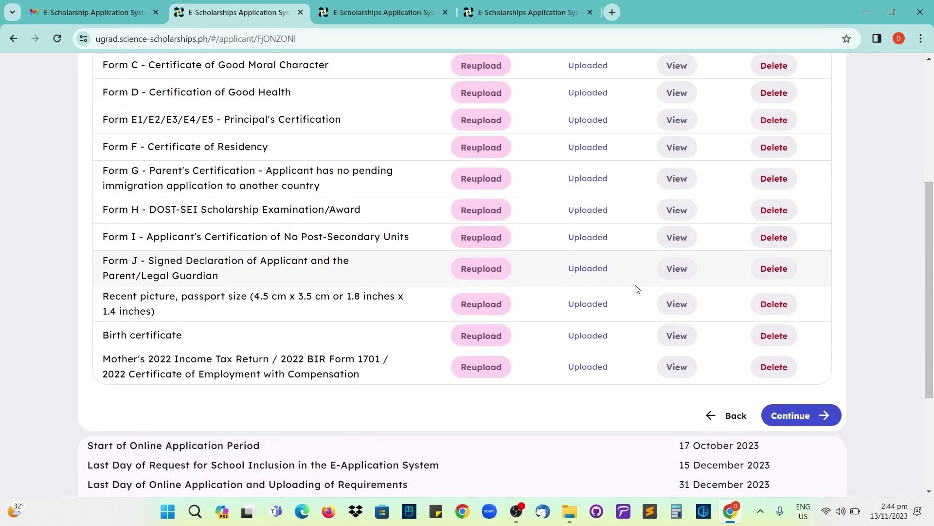
- Save the documents and review the test center notice, including the April 6-7 exam dates
{"action": "left_click", "coordinate": [787, 419]}
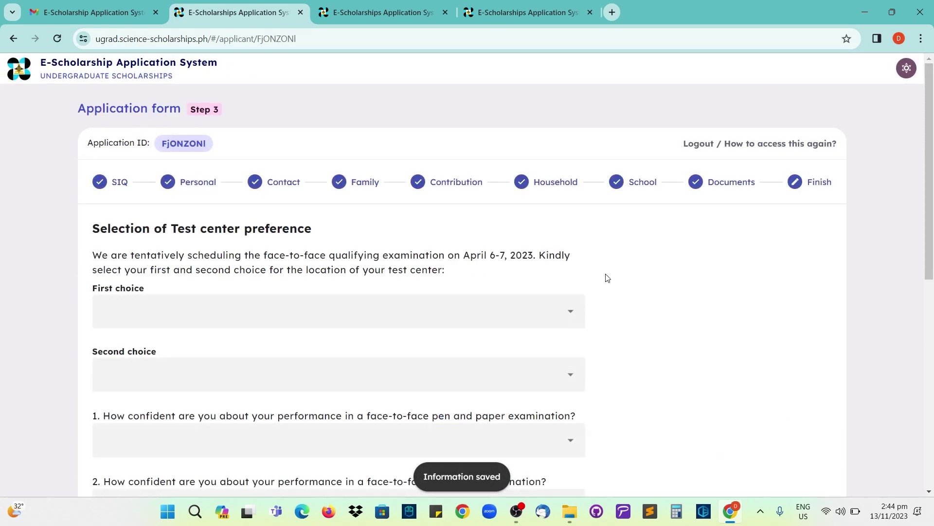
{"action": "scroll", "coordinate": [599, 265], "scroll_direction": "down", "scroll_amount": 1}
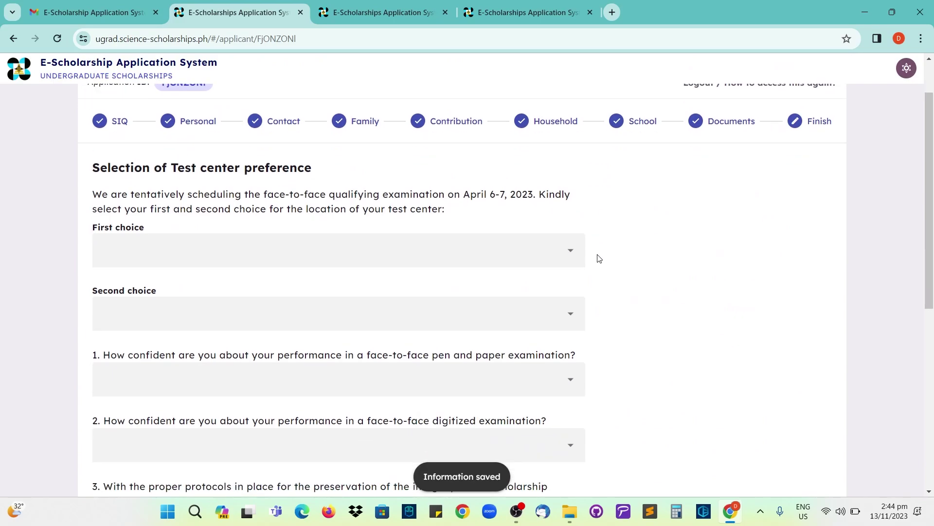
{"action": "scroll", "coordinate": [748, 138], "scroll_direction": "up", "scroll_amount": 1}
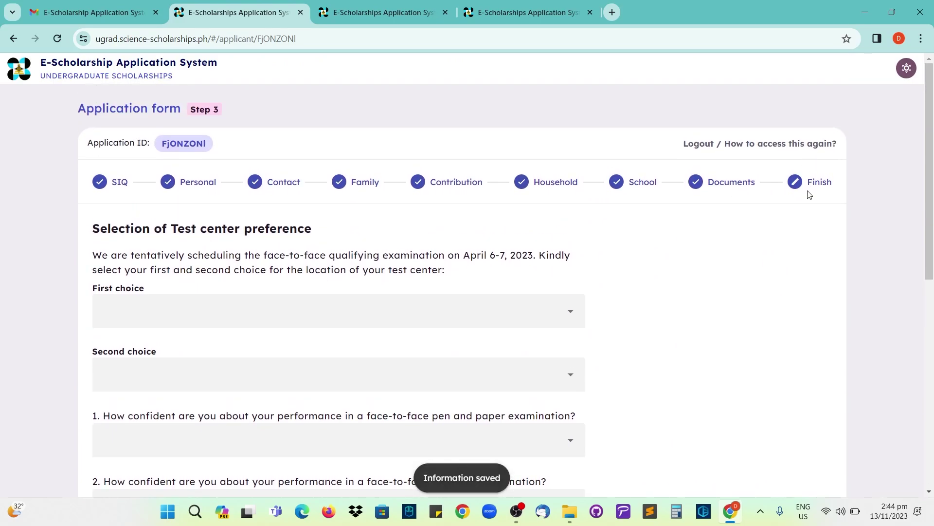
{"action": "scroll", "coordinate": [227, 162], "scroll_direction": "down", "scroll_amount": 1}
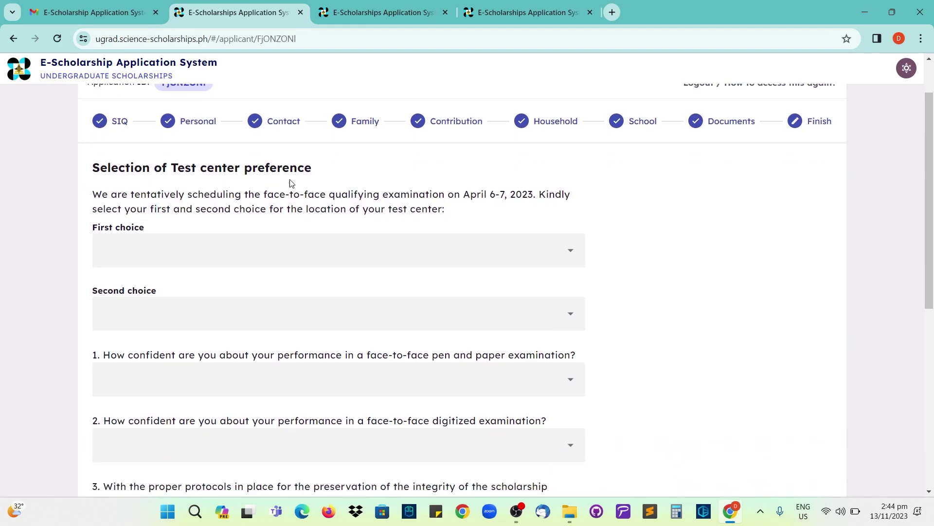
{"action": "scroll", "coordinate": [292, 183], "scroll_direction": "down", "scroll_amount": 1}
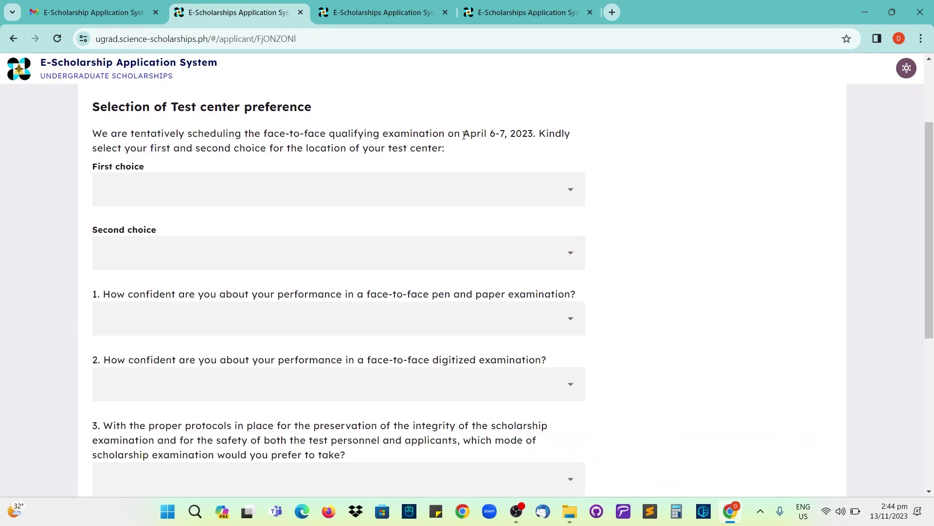
{"action": "left_click_drag", "start_coordinate": [464, 135], "coordinate": [504, 138]}
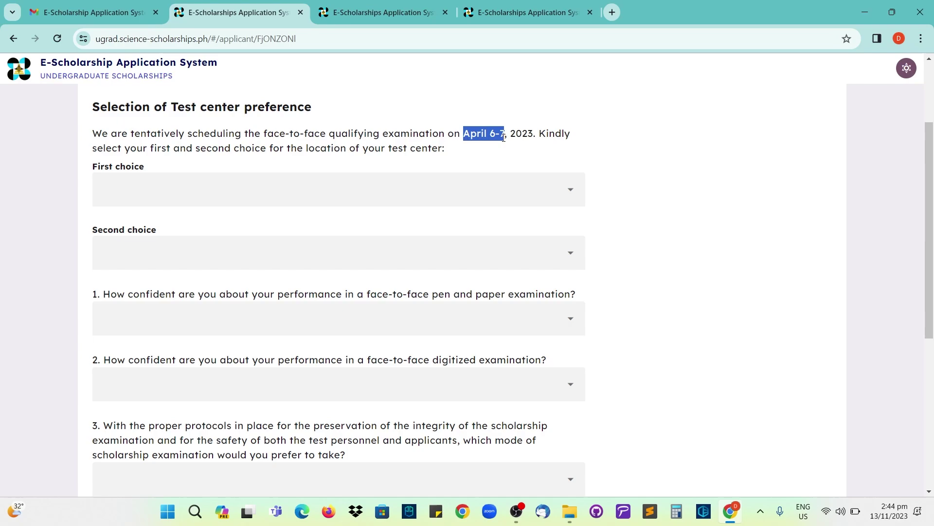
{"action": "left_click_drag", "start_coordinate": [150, 149], "coordinate": [442, 151]}
{"action": "left_click", "coordinate": [455, 151]}
- Choose Near to Permanent Address as first choice and Near to School Address as second
{"action": "left_click", "coordinate": [139, 190]}
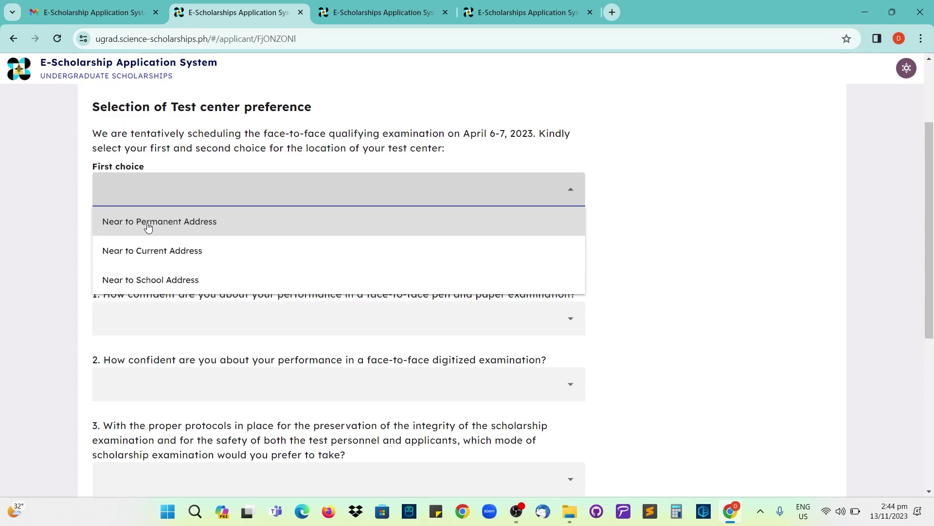
{"action": "left_click", "coordinate": [148, 226]}
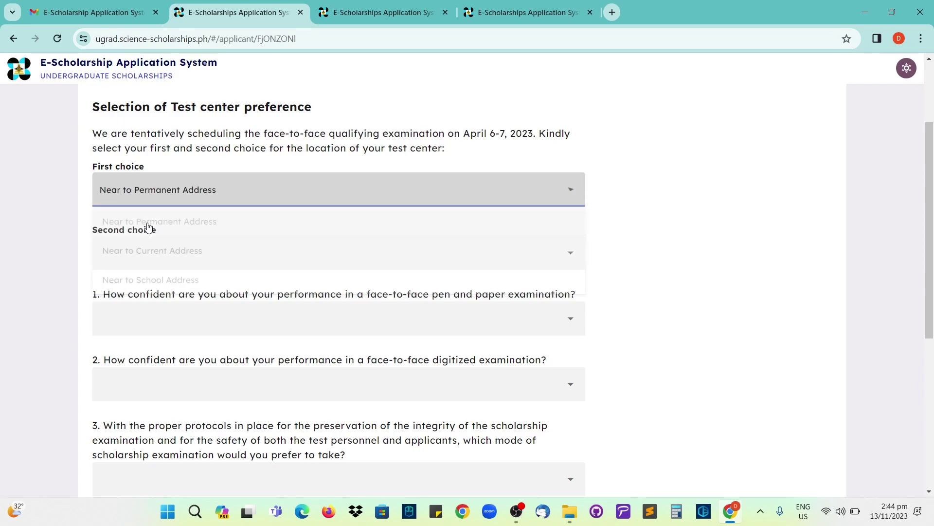
{"action": "left_click", "coordinate": [135, 252]}
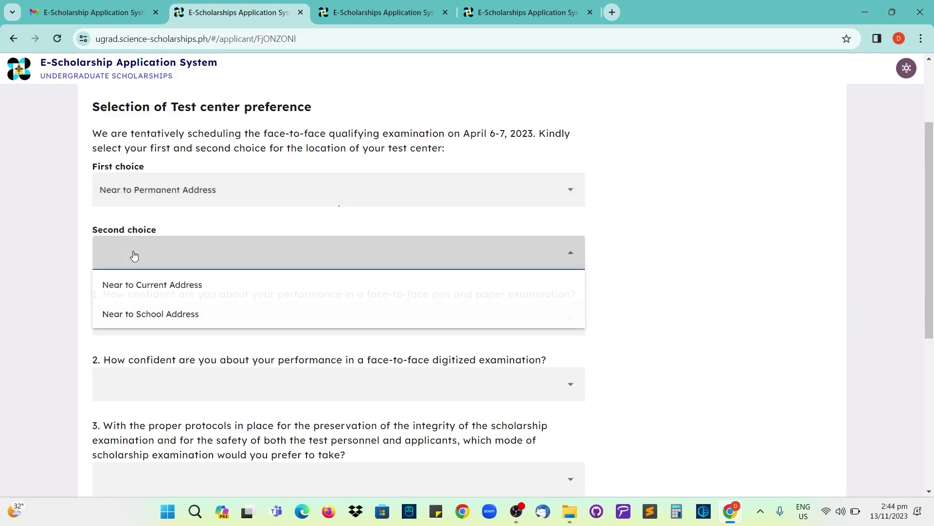
{"action": "left_click", "coordinate": [155, 315]}
{"action": "scroll", "coordinate": [146, 282], "scroll_direction": "down", "scroll_amount": 1}
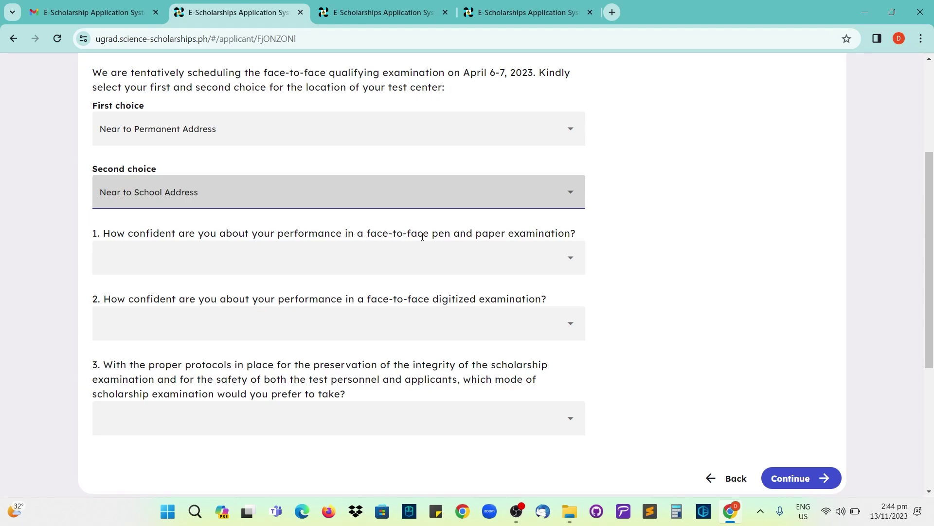
- Answer Completely confident for both the pen-and-paper and digitized exam questions
{"action": "left_click_drag", "start_coordinate": [434, 234], "coordinate": [570, 233]}
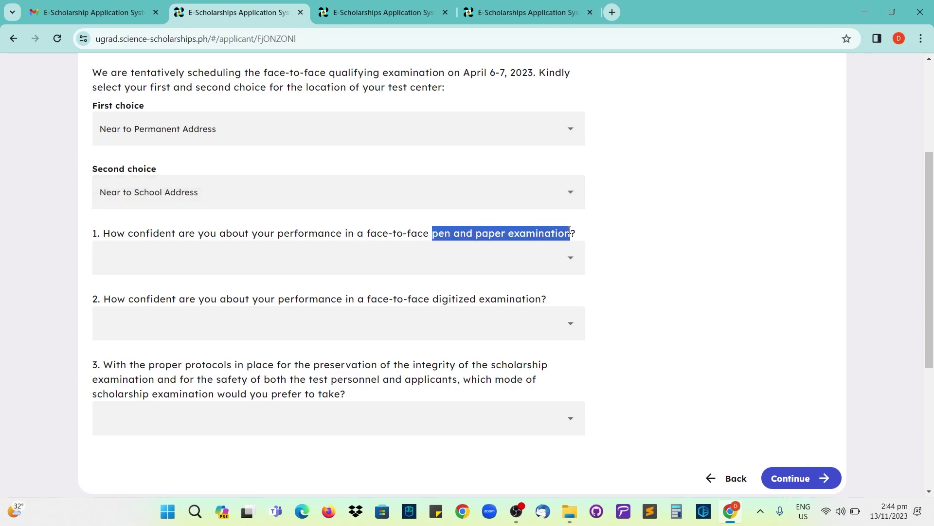
{"action": "left_click", "coordinate": [241, 269]}
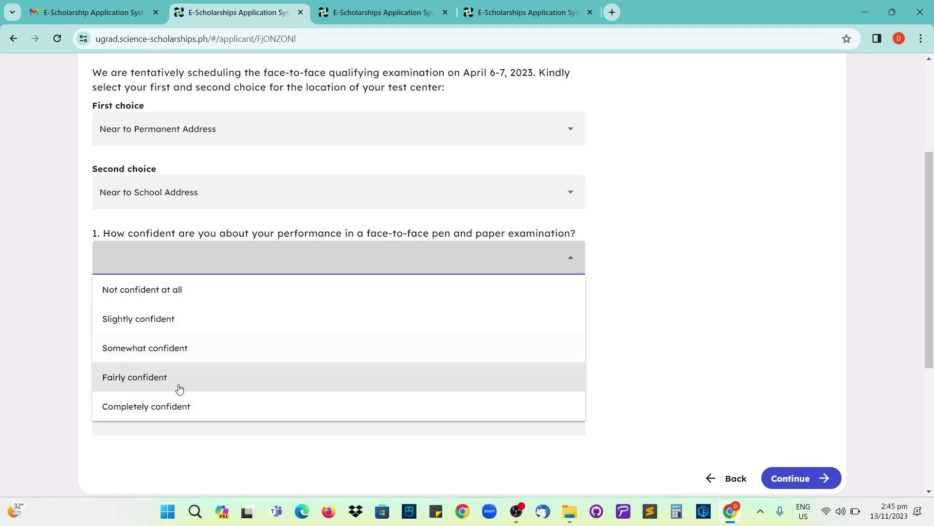
{"action": "left_click", "coordinate": [164, 408]}
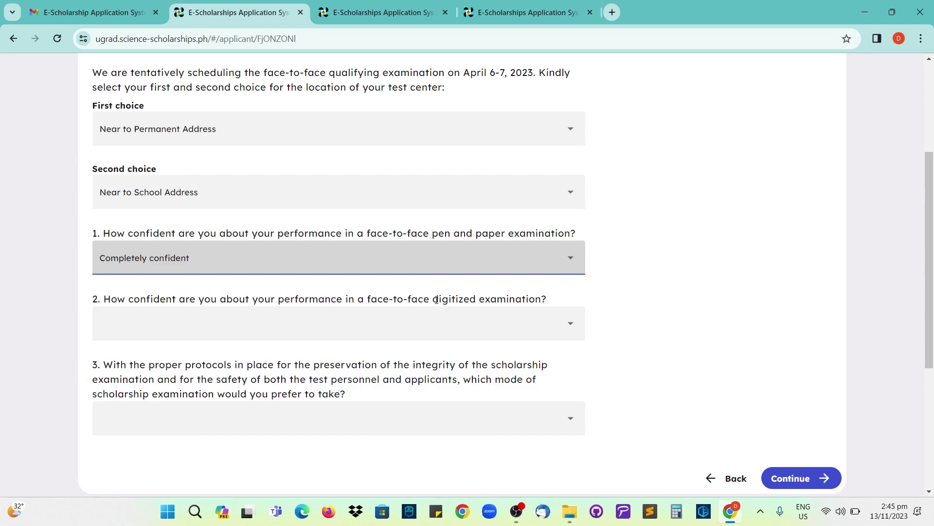
{"action": "left_click_drag", "start_coordinate": [436, 299], "coordinate": [540, 300]}
{"action": "left_click", "coordinate": [242, 329]}
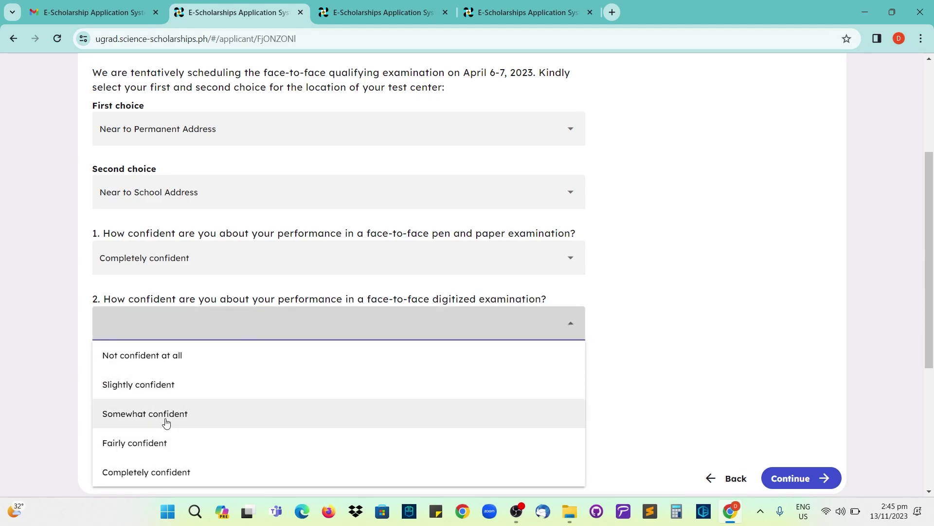
{"action": "left_click", "coordinate": [160, 472]}
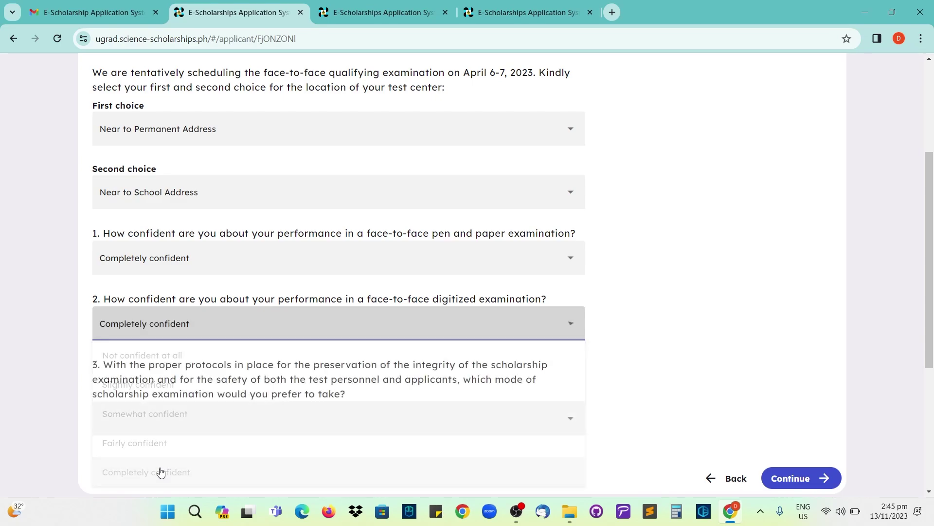
- Set question 3 to Face to face pen and paper examination, dismissing the Energy Saver notice
{"action": "scroll", "coordinate": [187, 339], "scroll_direction": "down", "scroll_amount": 1}
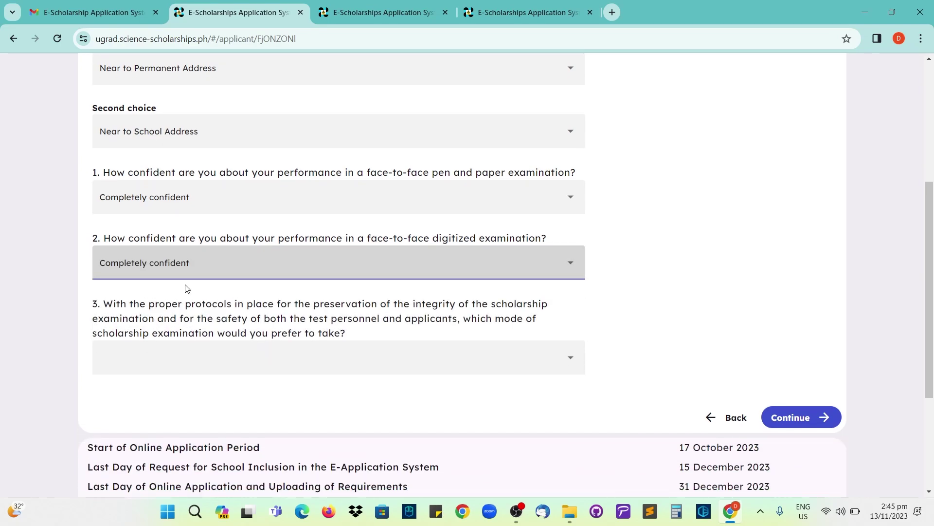
{"action": "scroll", "coordinate": [183, 292], "scroll_direction": "down", "scroll_amount": 1}
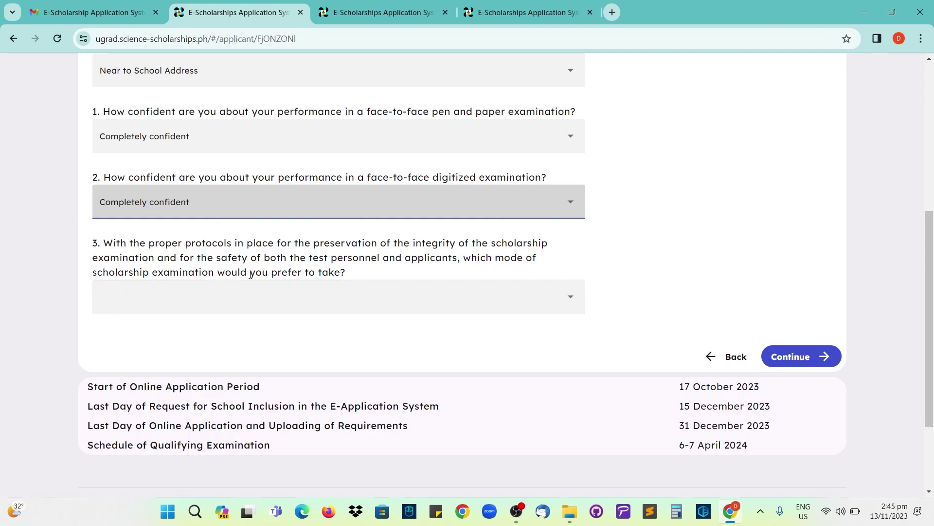
{"action": "left_click_drag", "start_coordinate": [271, 275], "coordinate": [349, 274]}
{"action": "left_click", "coordinate": [267, 292]}
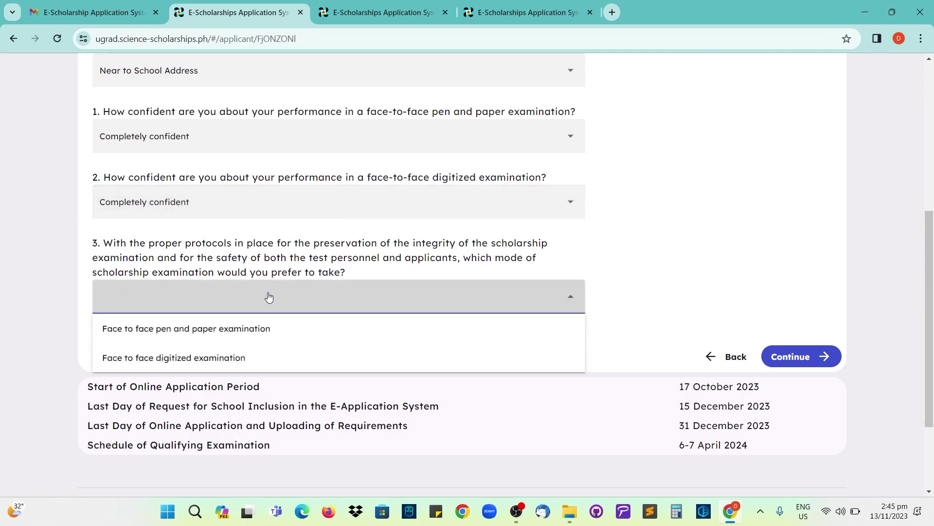
{"action": "left_click", "coordinate": [252, 305]}
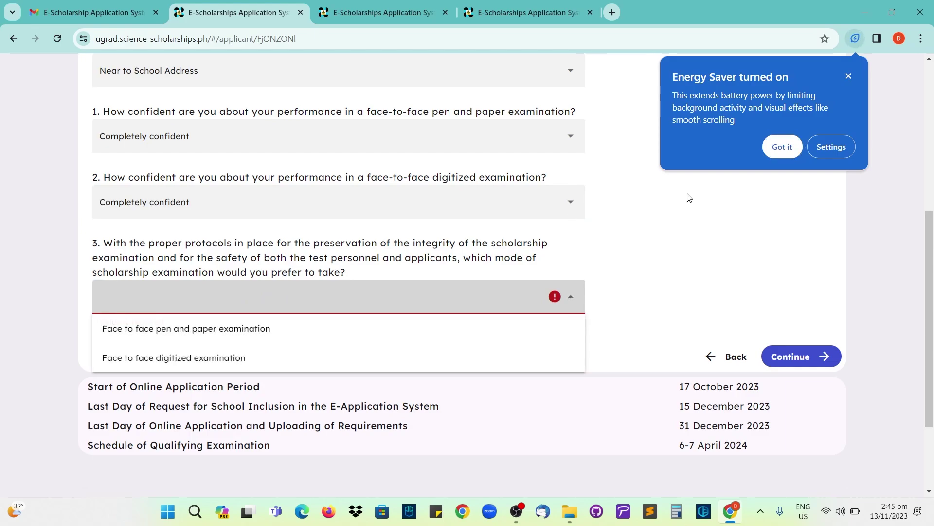
{"action": "left_click", "coordinate": [783, 149]}
{"action": "left_click", "coordinate": [122, 307]}
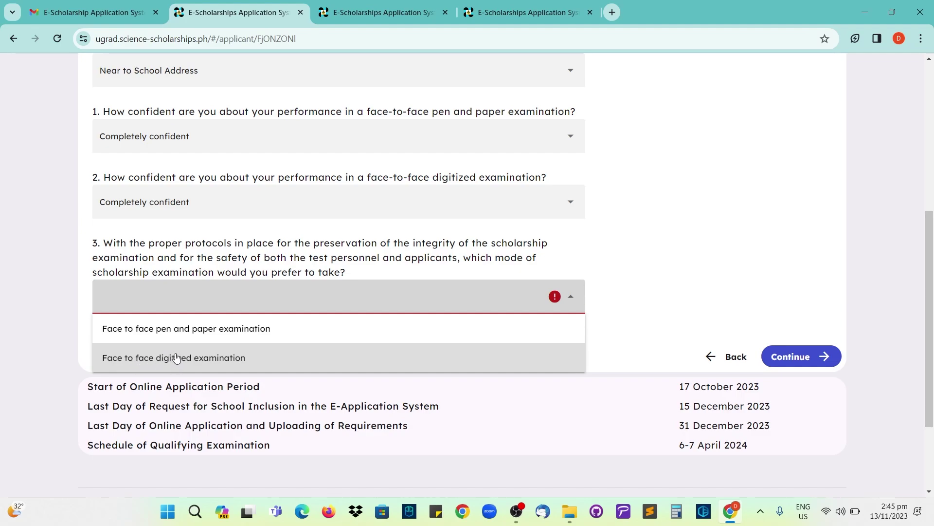
{"action": "left_click", "coordinate": [191, 328]}
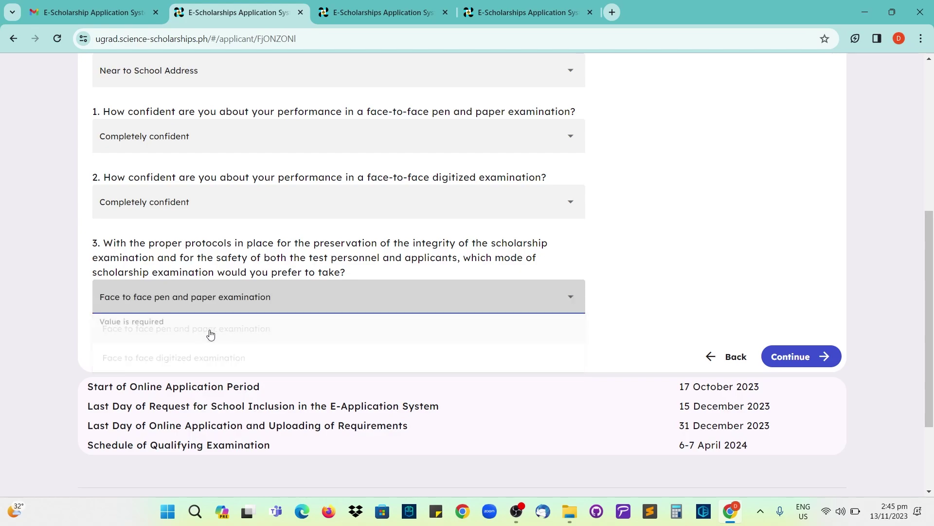
- Continue to the Terms and Conditions, agree to them, and confirm submitting the application
{"action": "left_click", "coordinate": [786, 355]}
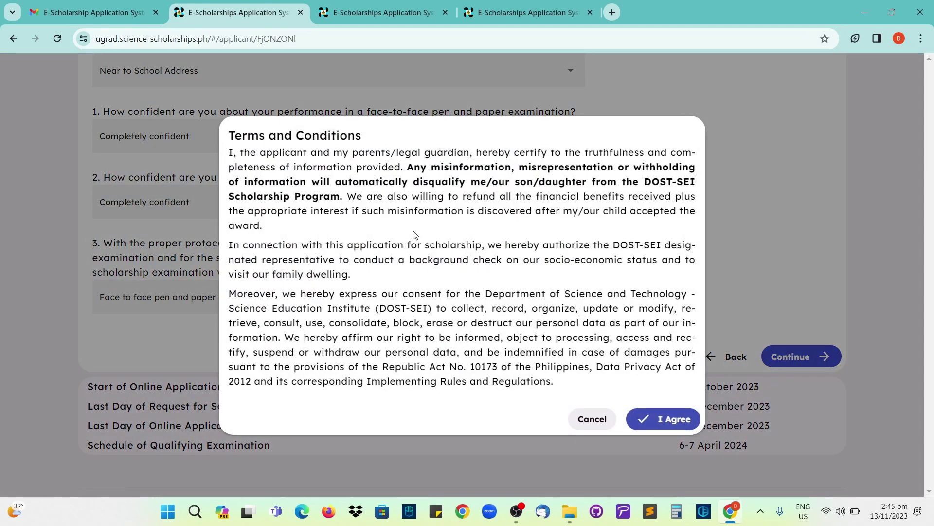
{"action": "left_click_drag", "start_coordinate": [232, 136], "coordinate": [367, 140]}
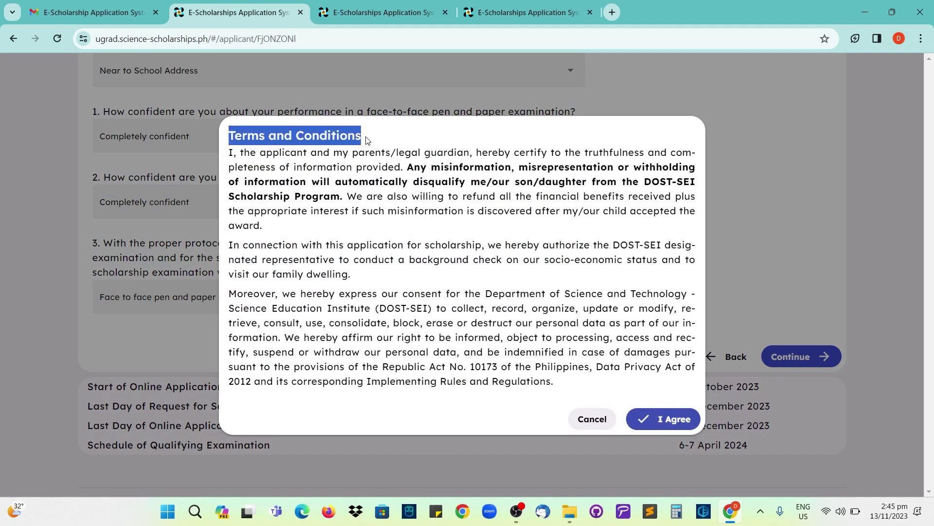
{"action": "left_click", "coordinate": [405, 141]}
{"action": "left_click_drag", "start_coordinate": [232, 154], "coordinate": [574, 385]}
{"action": "left_click", "coordinate": [499, 281]}
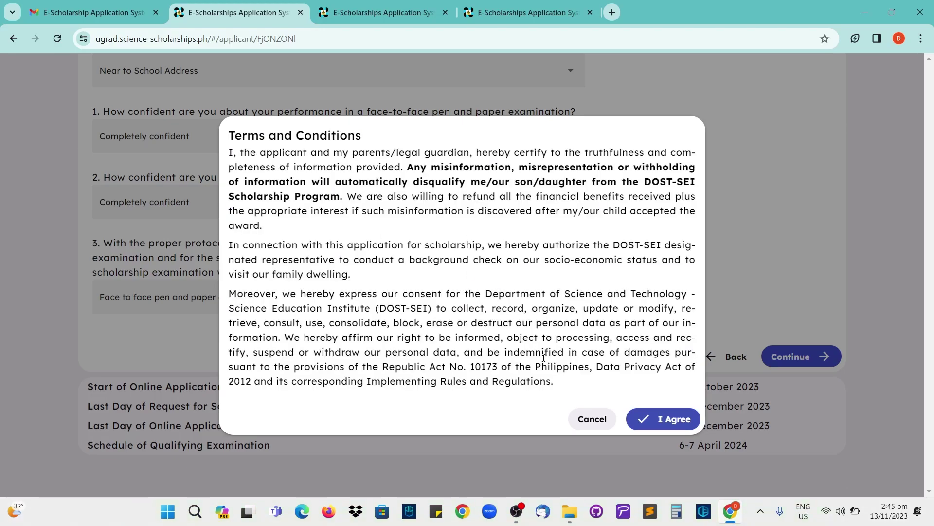
{"action": "left_click", "coordinate": [660, 422]}
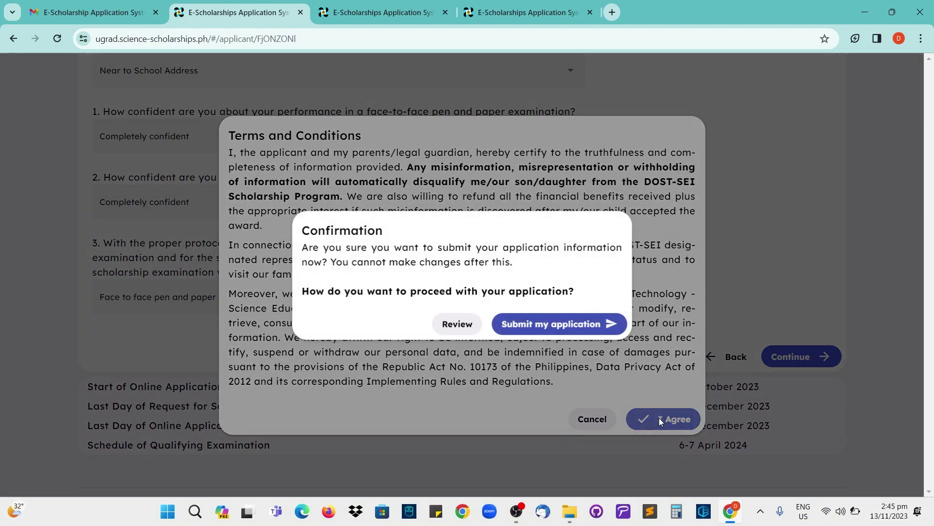
{"action": "left_click", "coordinate": [535, 329]}
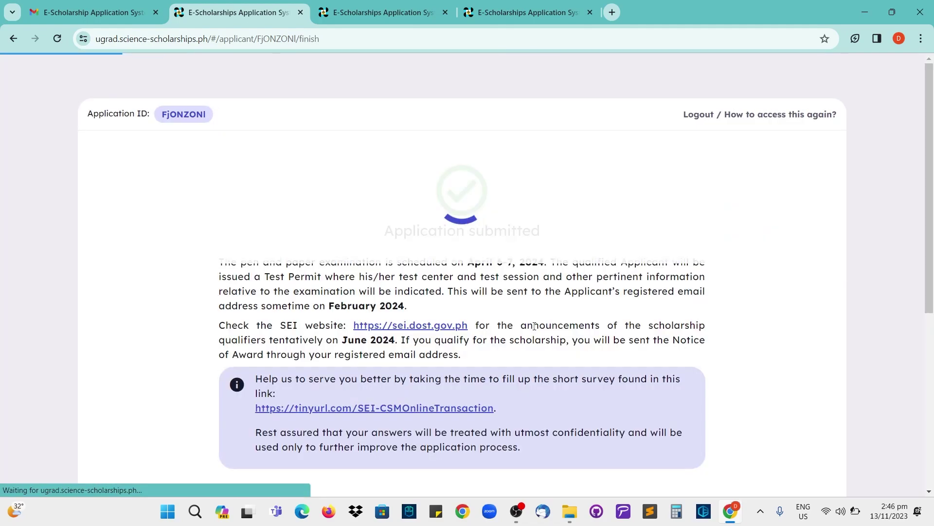
- Read the confirmation about the Test Permit, test center session and February 2024 date
{"action": "scroll", "coordinate": [534, 325], "scroll_direction": "down", "scroll_amount": 3}
{"action": "scroll", "coordinate": [531, 321], "scroll_direction": "up", "scroll_amount": 2}
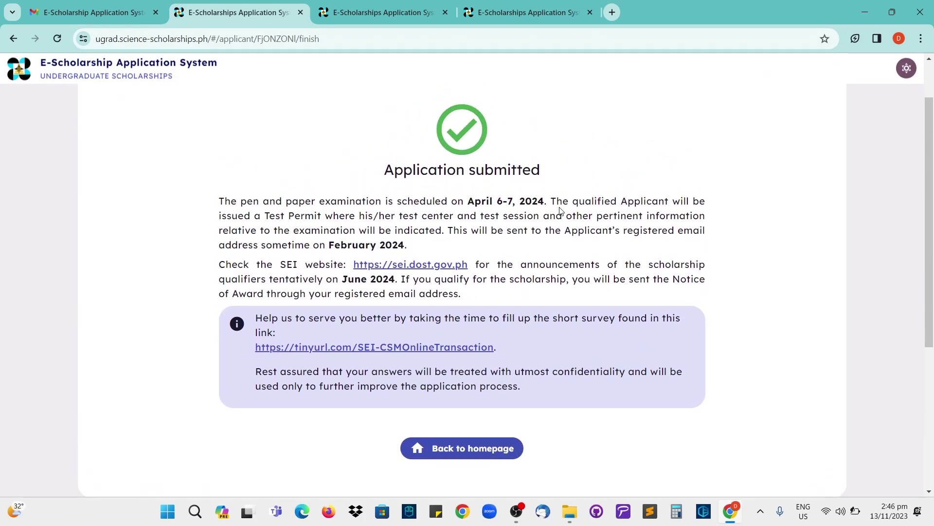
{"action": "left_click_drag", "start_coordinate": [264, 216], "coordinate": [326, 218]}
{"action": "left_click_drag", "start_coordinate": [399, 216], "coordinate": [542, 217]}
{"action": "left_click_drag", "start_coordinate": [604, 218], "coordinate": [700, 218]}
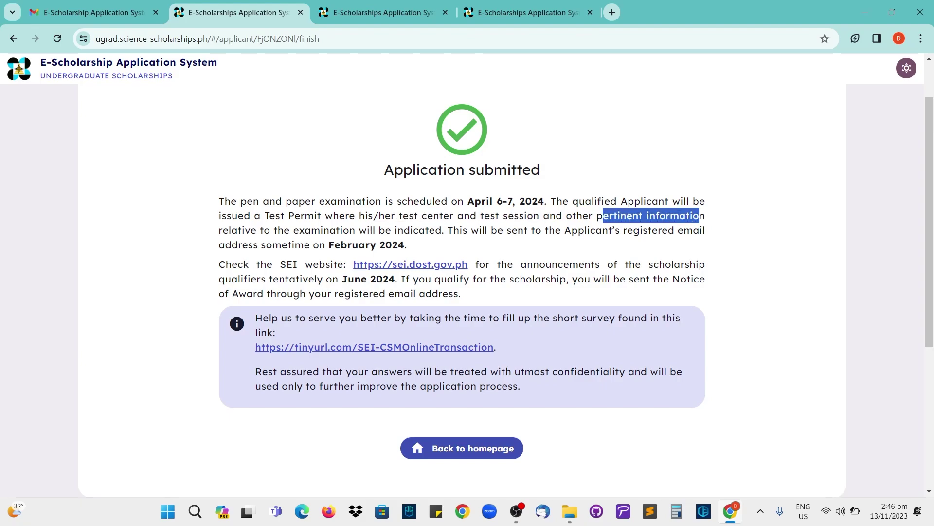
{"action": "left_click_drag", "start_coordinate": [294, 230], "coordinate": [353, 237]}
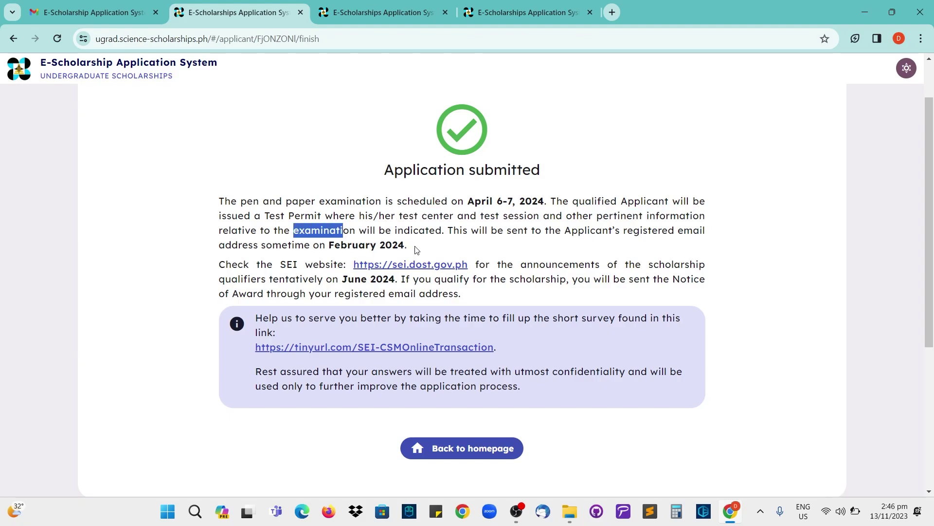
{"action": "left_click_drag", "start_coordinate": [417, 249], "coordinate": [326, 245]}
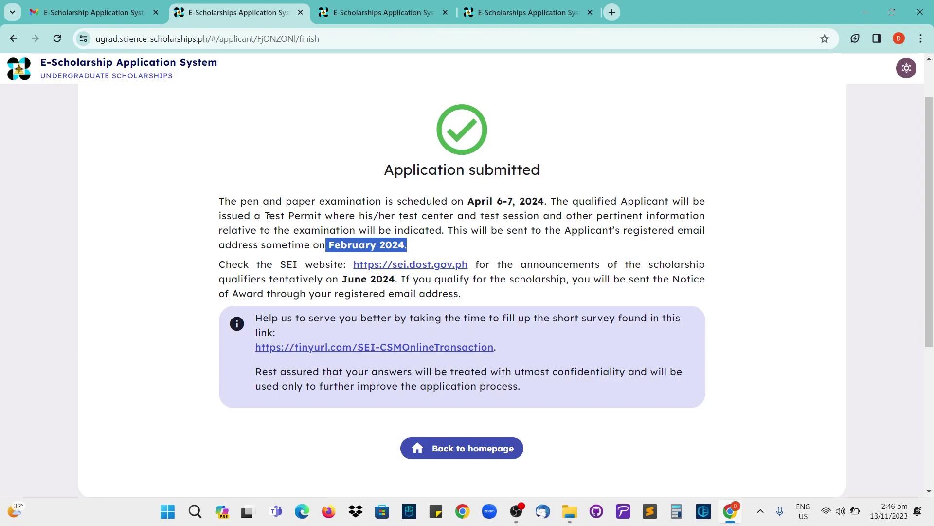
{"action": "left_click_drag", "start_coordinate": [265, 215], "coordinate": [420, 251]}
- Go back to the undergraduate scholarships home page
{"action": "left_click", "coordinate": [478, 444]}
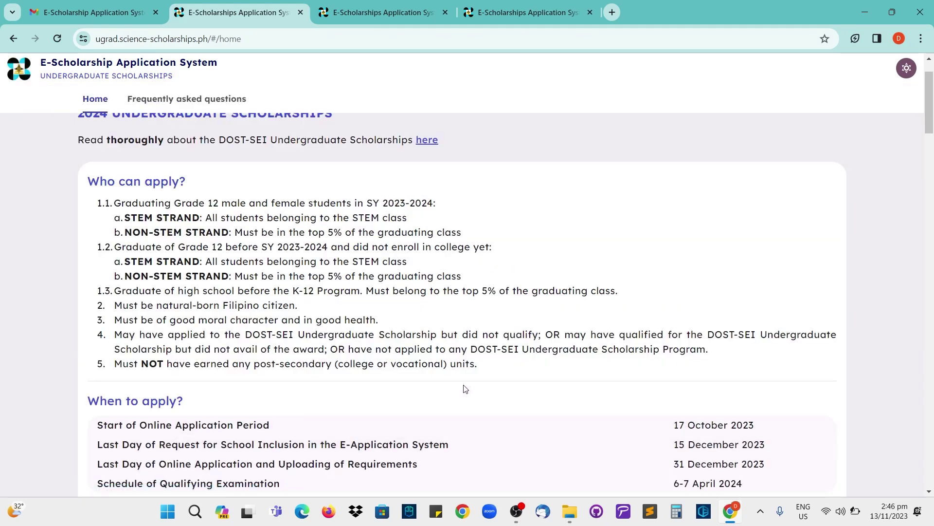
{"action": "scroll", "coordinate": [464, 388], "scroll_direction": "down", "scroll_amount": 1}
{"action": "scroll", "coordinate": [464, 388], "scroll_direction": "up", "scroll_amount": 1}
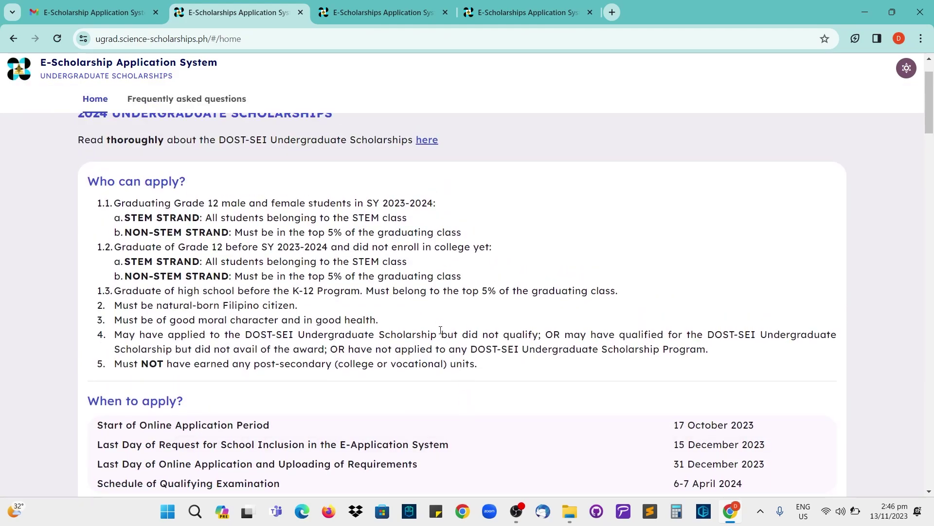